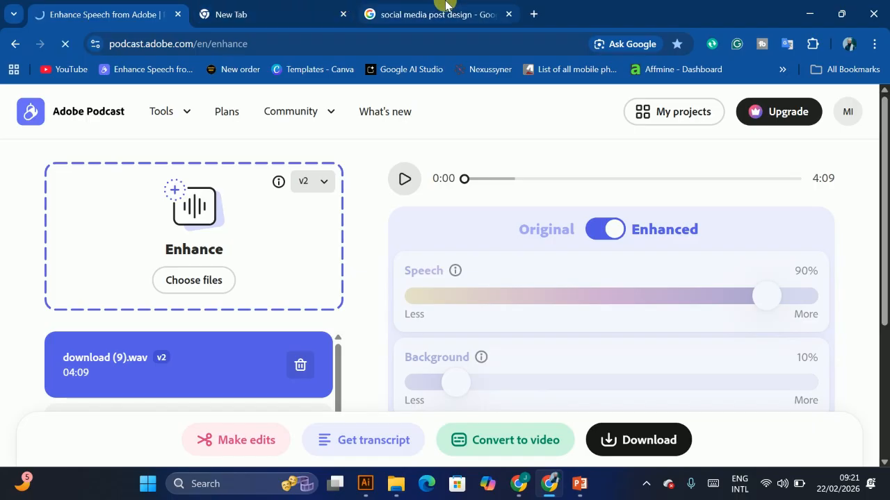
Step: Browse the Google image results for social media post design examples
left_click(437, 14)
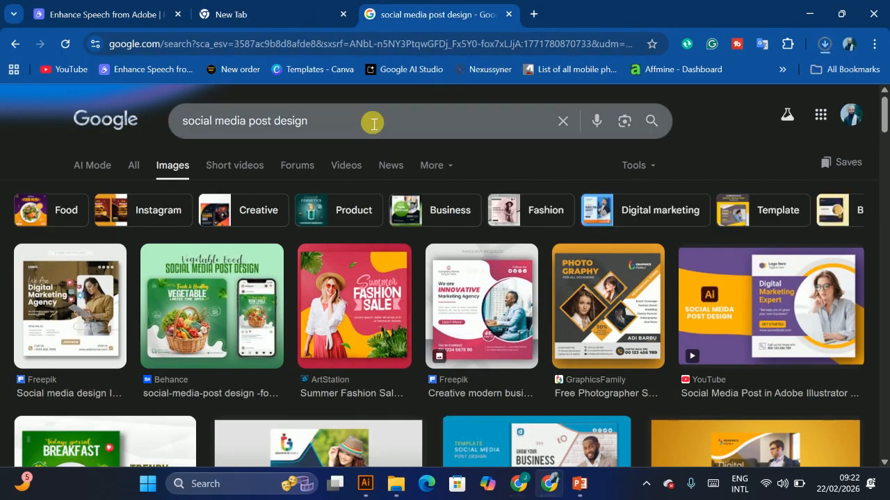
scroll(444, 278, "down", 1)
scroll(616, 314, "down", 3)
scroll(616, 314, "up", 2)
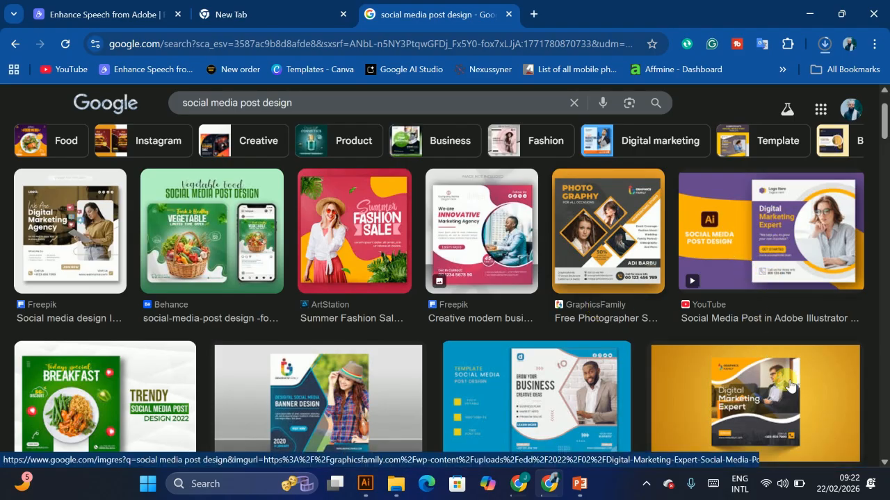
scroll(784, 386, "down", 2)
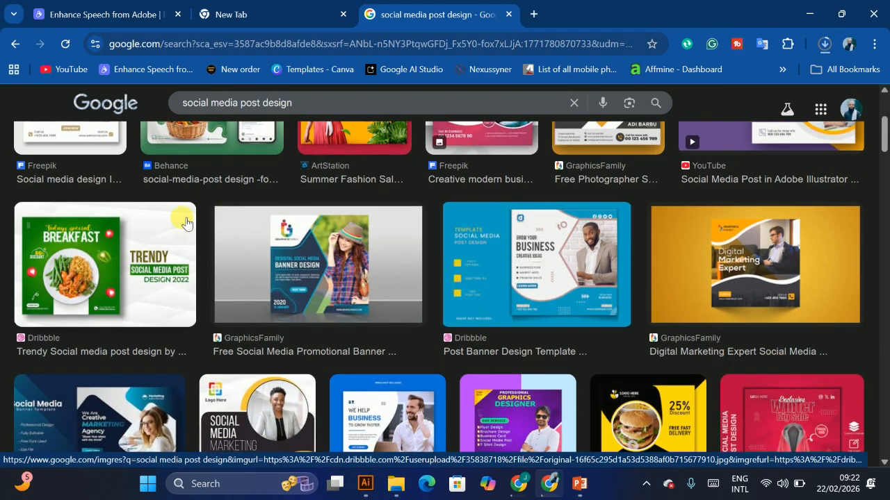
scroll(204, 236, "down", 1)
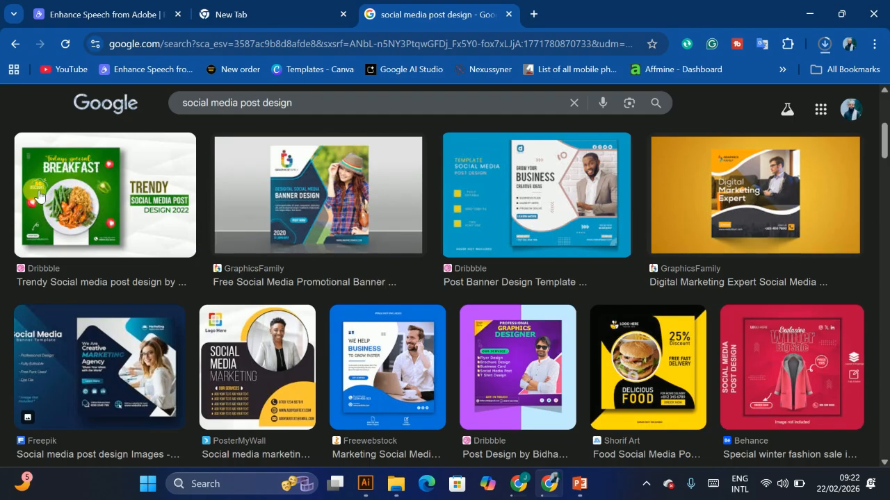
scroll(315, 198, "down", 2)
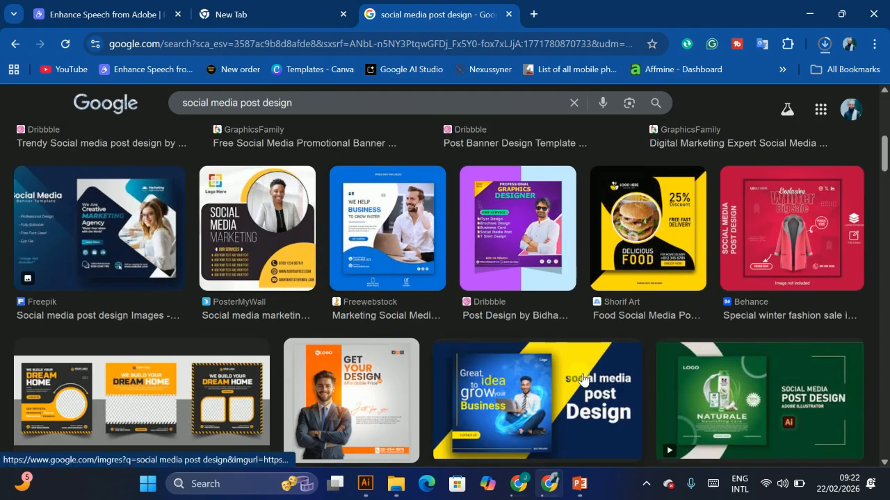
scroll(578, 380, "down", 2)
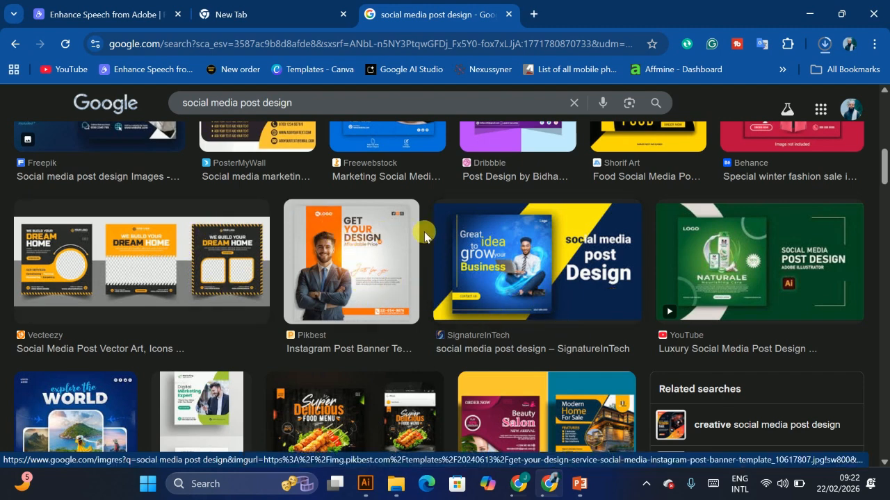
Step: Open the SignatureInTech design preview and scroll through further example results
left_click(526, 261)
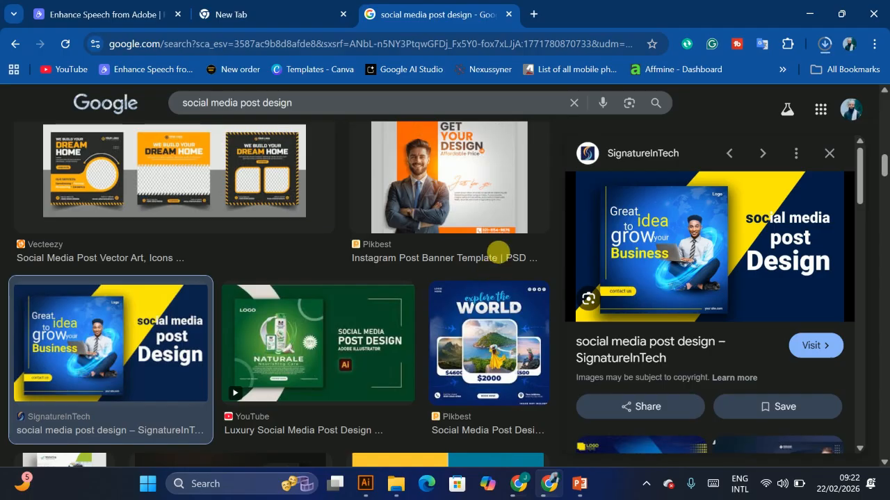
scroll(289, 197, "down", 3)
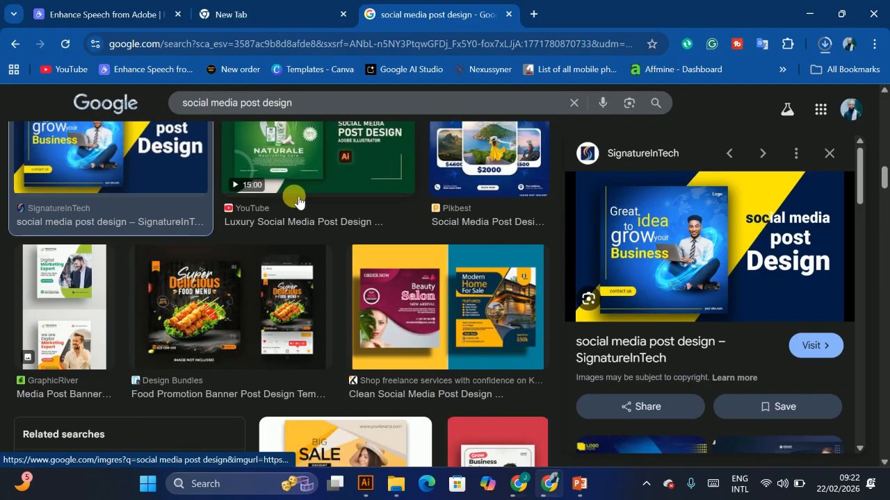
scroll(223, 278, "down", 1)
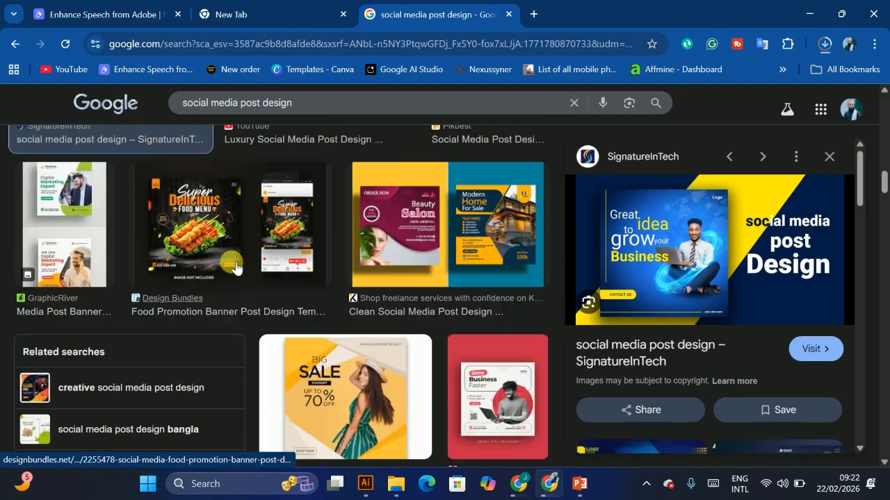
scroll(235, 268, "up", 1)
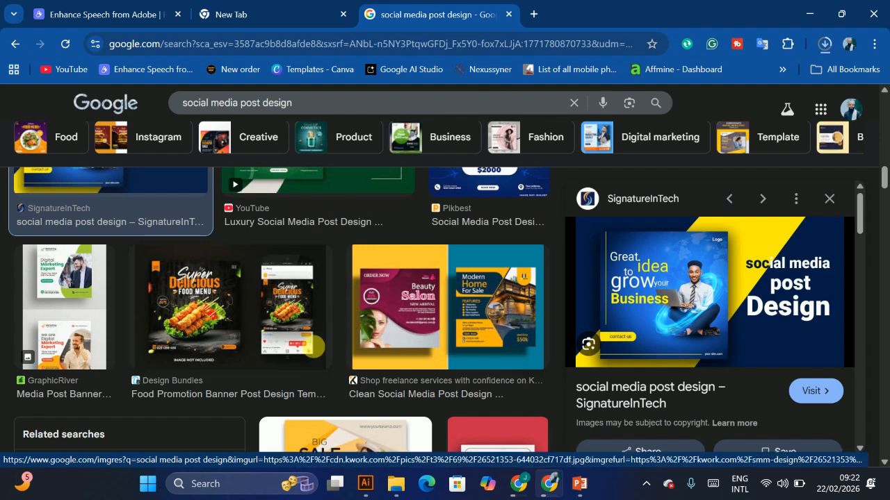
Step: Switch to Illustrator and review each open document in turn
left_click(366, 491)
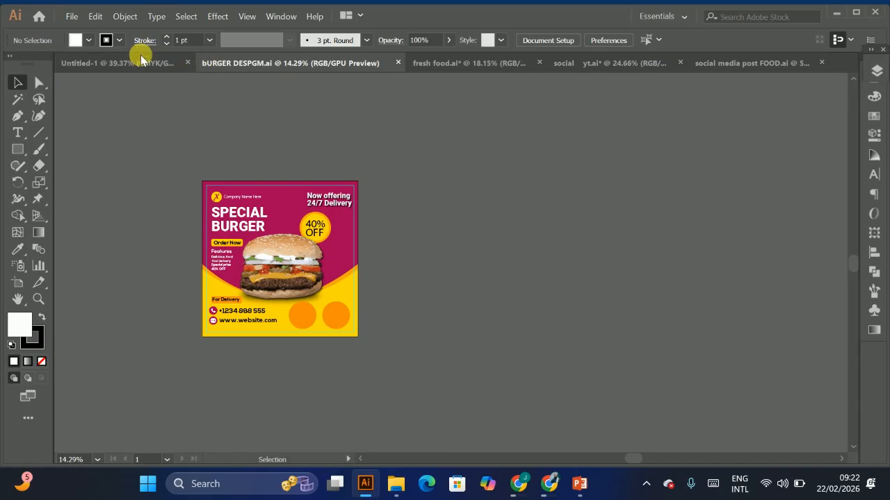
left_click(142, 65)
left_click(254, 63)
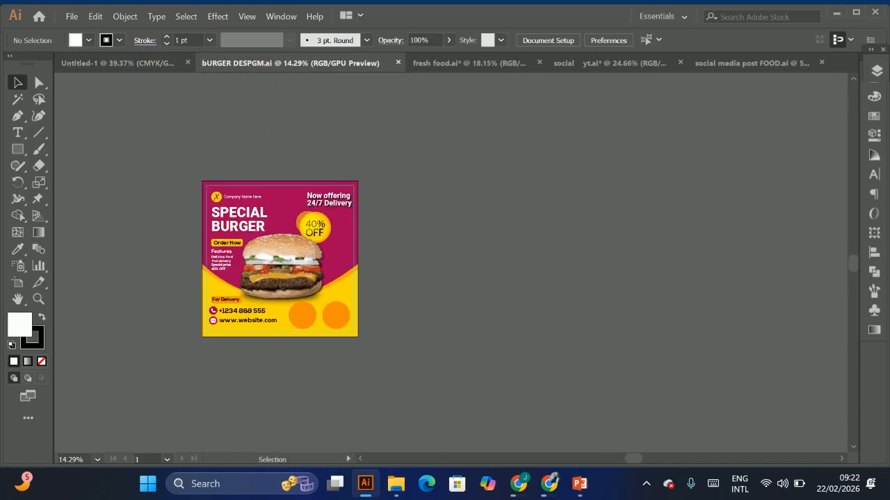
left_click(429, 63)
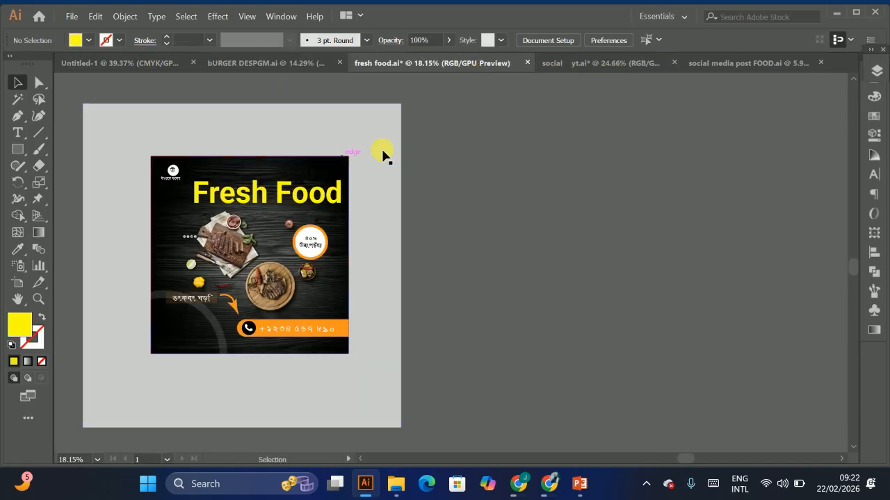
left_click(605, 63)
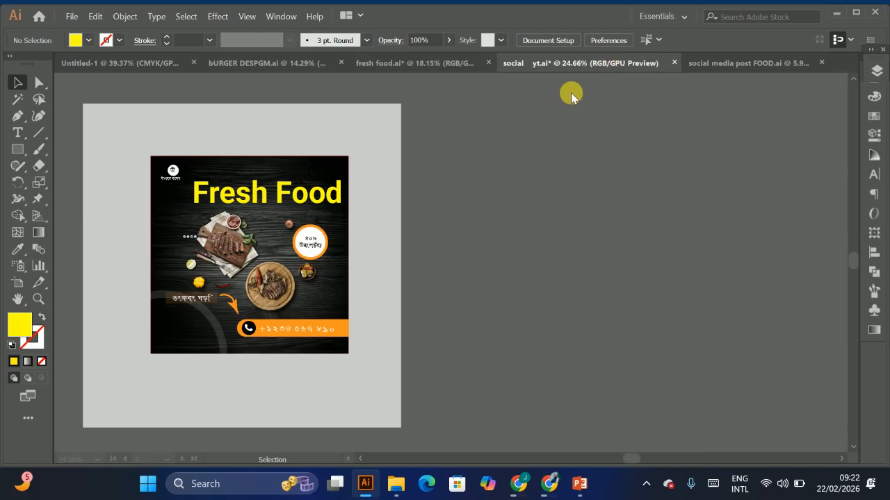
left_click(730, 65)
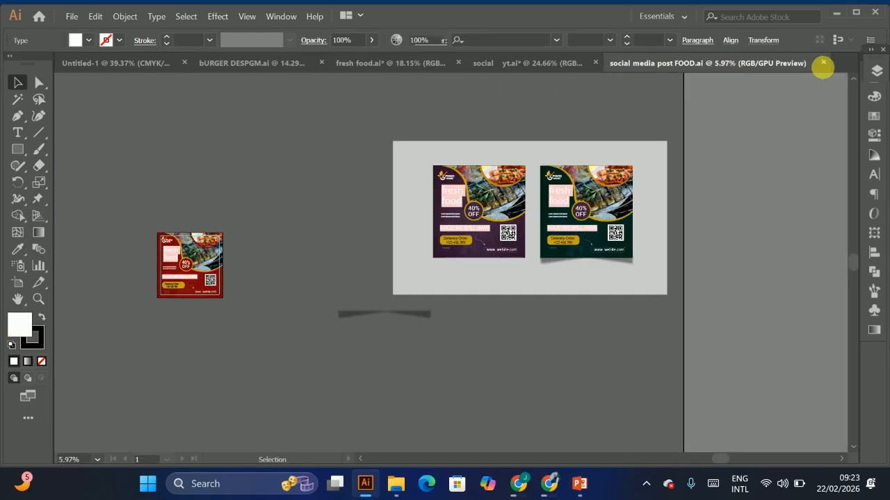
Step: Close every document except social yt.ai, discarding changes to fresh food.ai
left_click(823, 63)
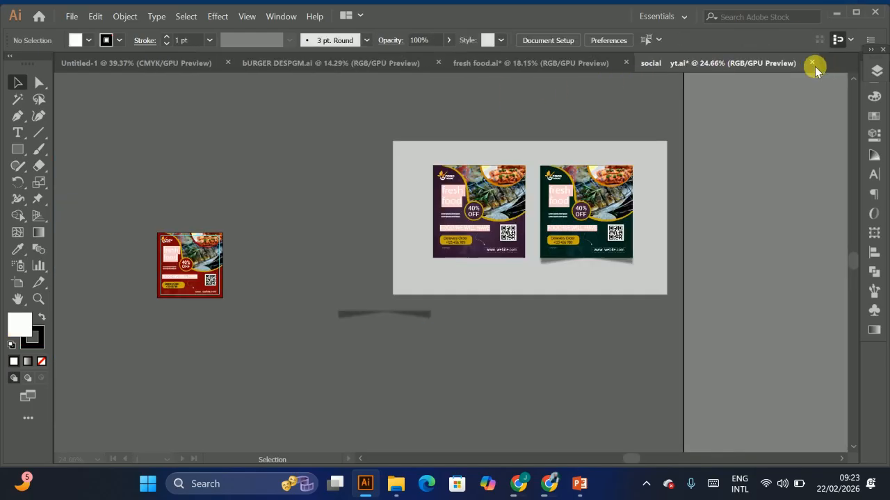
left_click(624, 63)
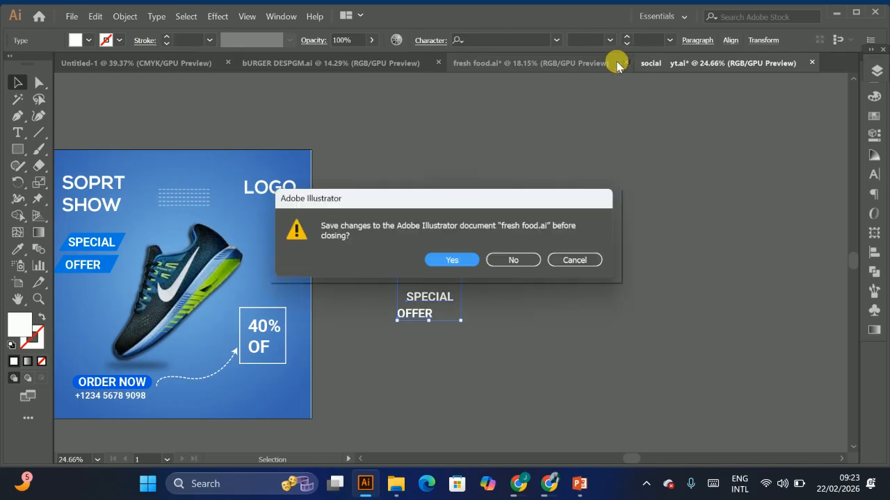
left_click(515, 260)
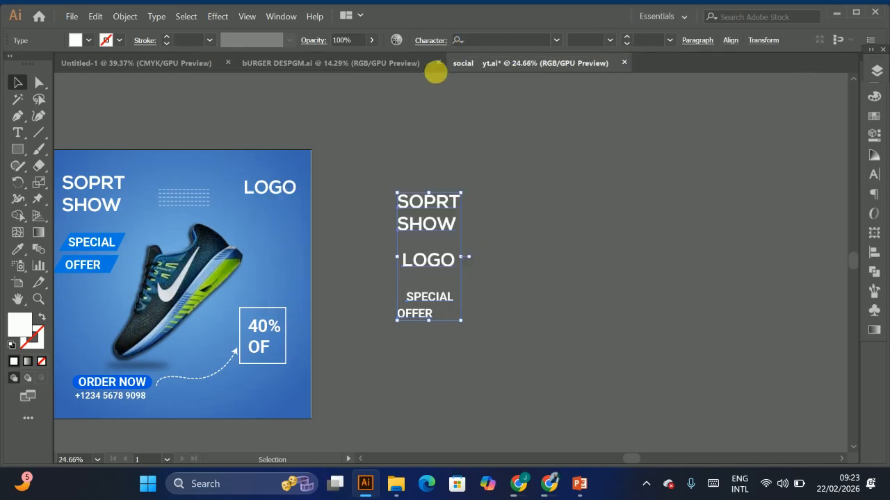
left_click(437, 63)
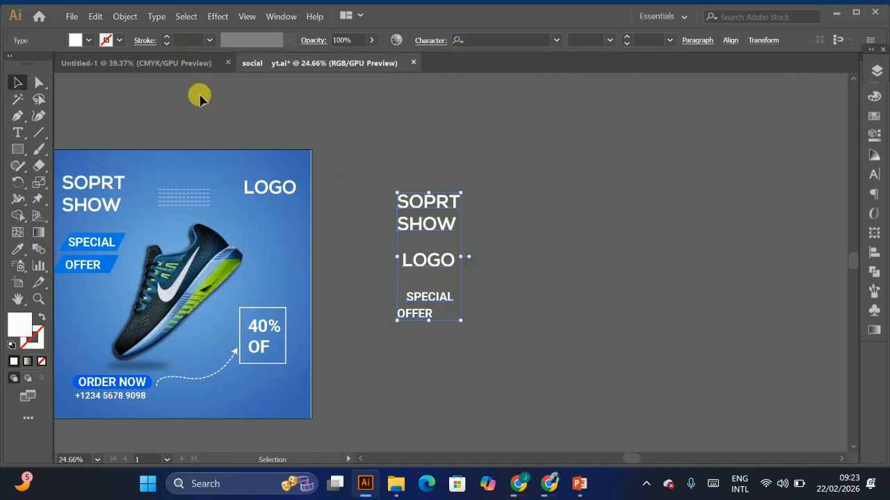
left_click(229, 63)
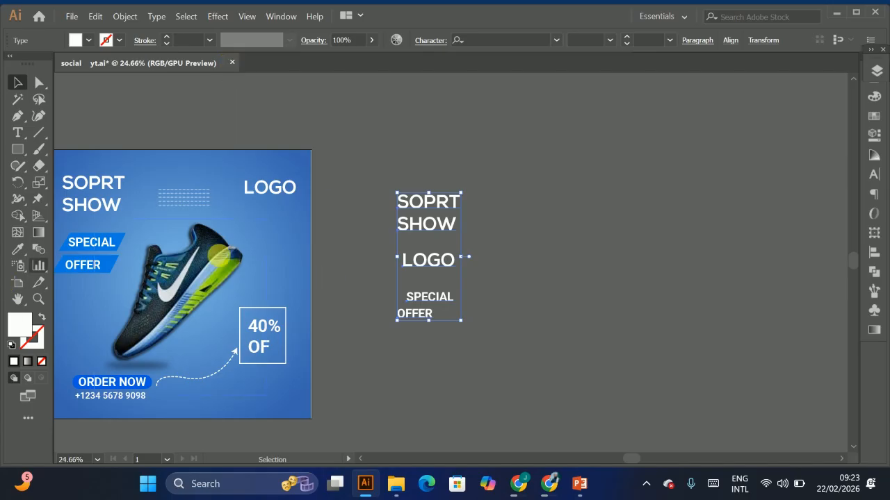
Step: Zoom and pan around the sneaker post design to examine its layout
left_click_drag(198, 288, 267, 250)
left_click_drag(363, 289, 381, 256)
left_click_drag(294, 240, 266, 316)
left_click_drag(190, 252, 198, 258)
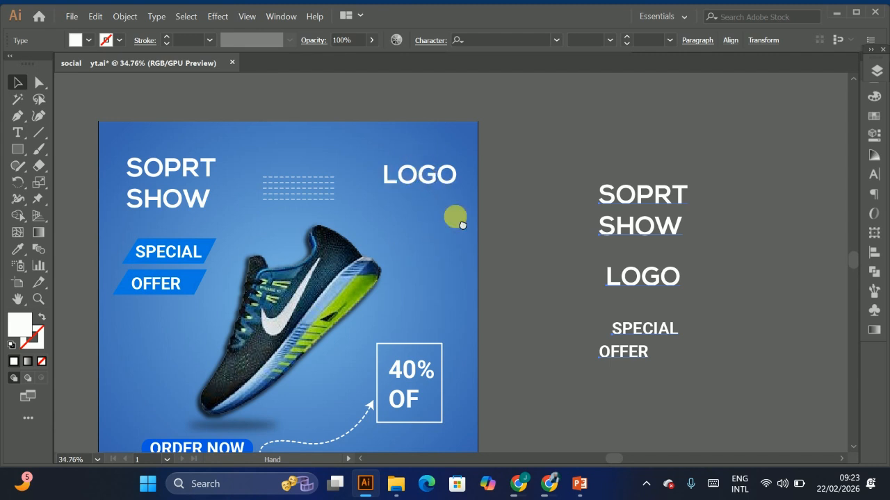
left_click_drag(451, 234, 469, 171)
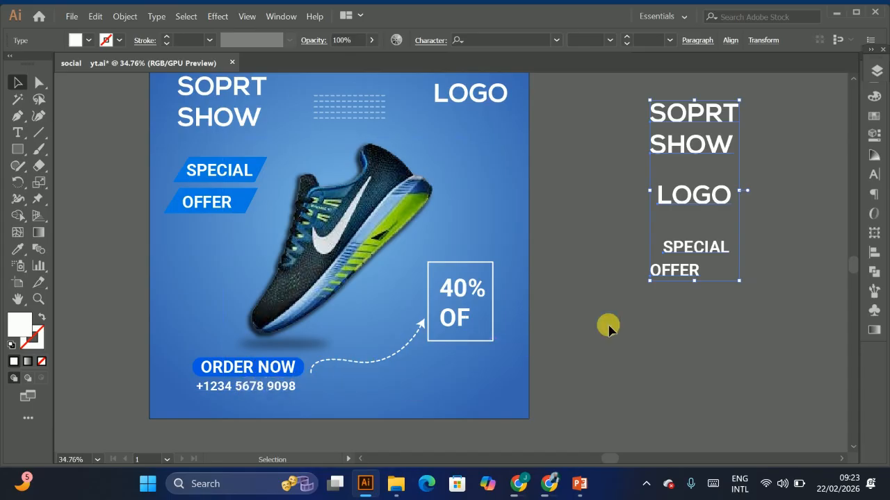
left_click_drag(637, 292, 494, 333)
left_click_drag(677, 297, 633, 302)
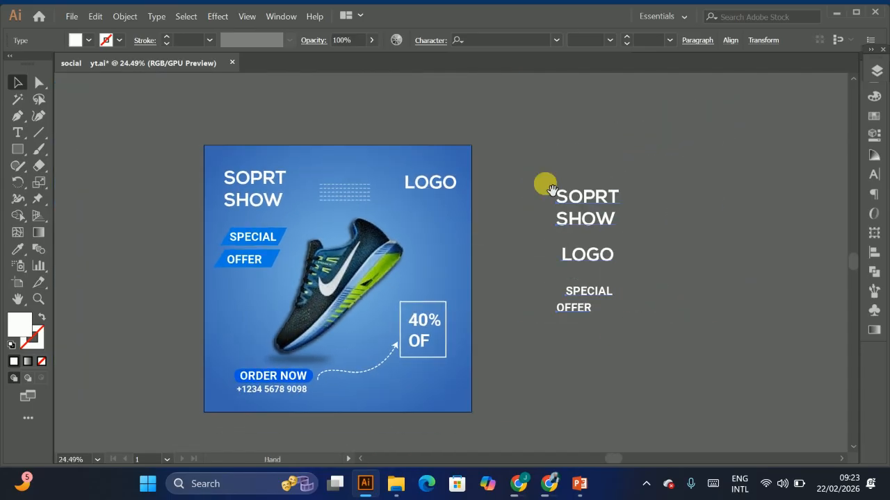
Step: Switch to the browser and search all results for social media post design size
left_click(549, 484)
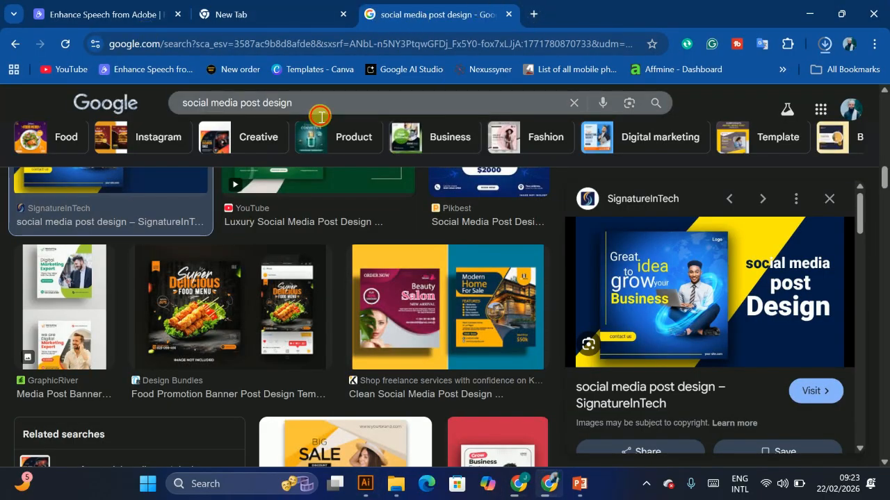
left_click(320, 113)
left_click(306, 128)
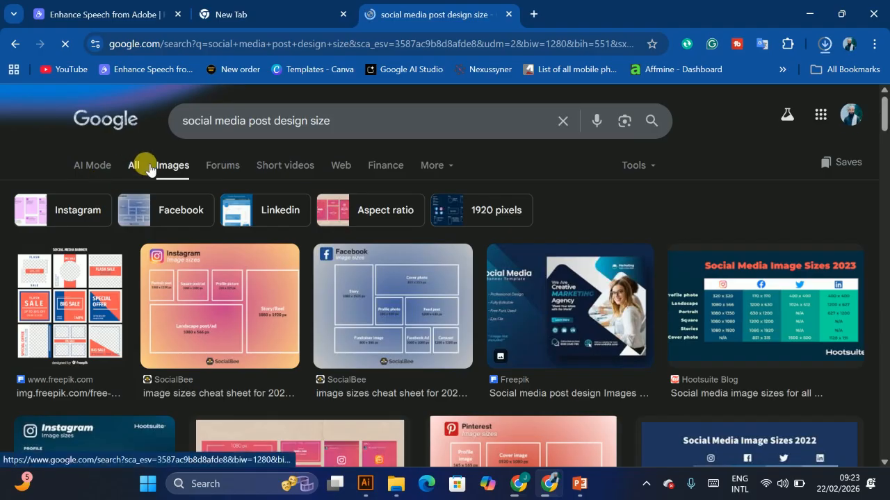
left_click(135, 169)
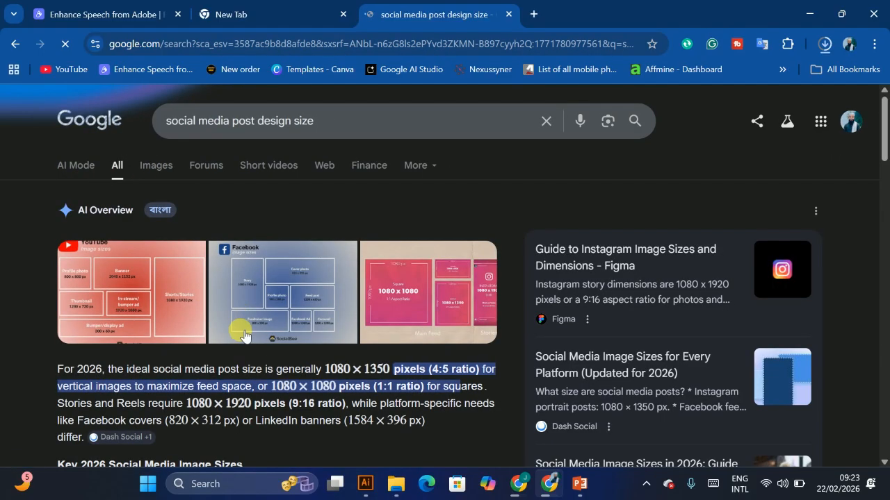
Step: Read the AI overview about recommended social media post sizes
scroll(373, 366, "down", 1)
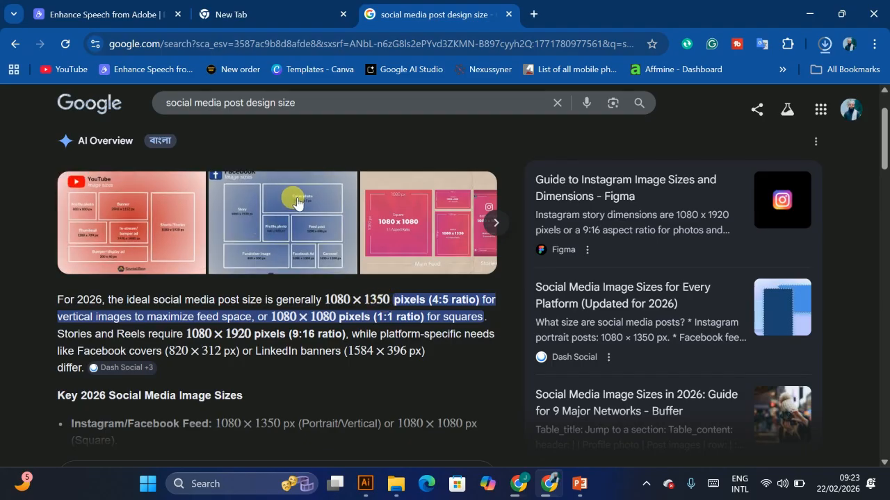
scroll(296, 202, "down", 1)
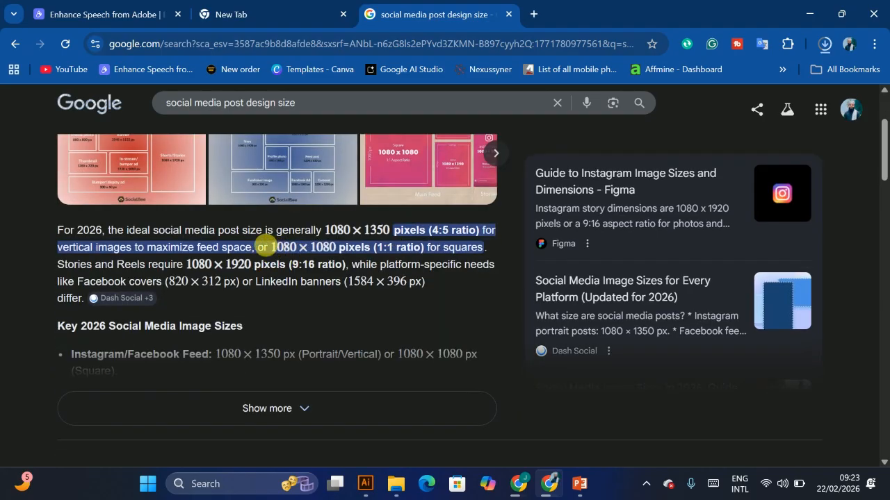
left_click_drag(134, 252, 337, 248)
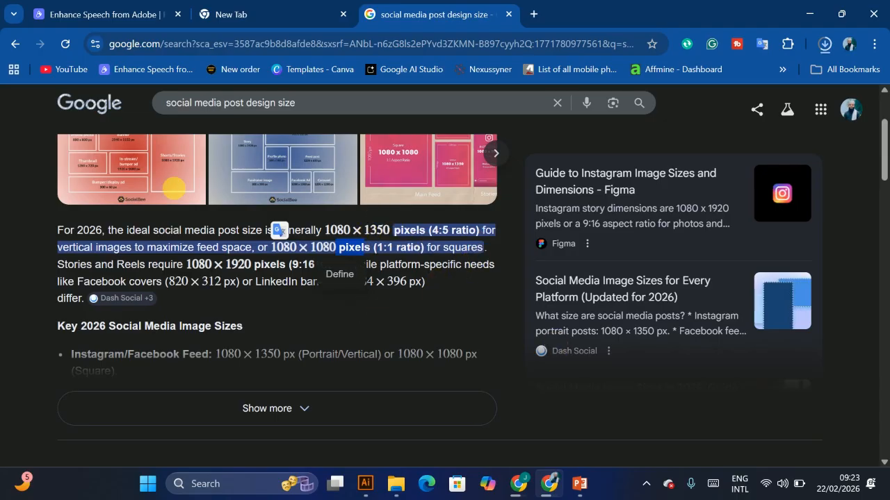
left_click(277, 9)
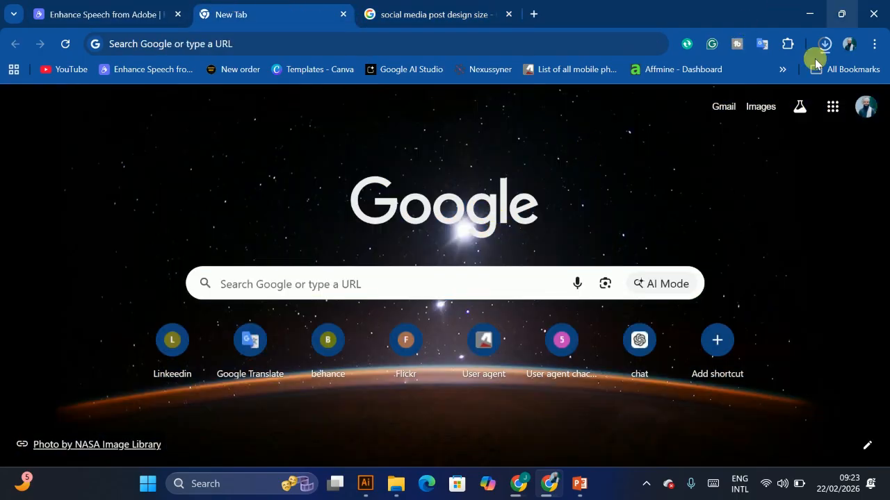
Step: Switch back to Illustrator and start a new document named social media post
left_click(365, 483)
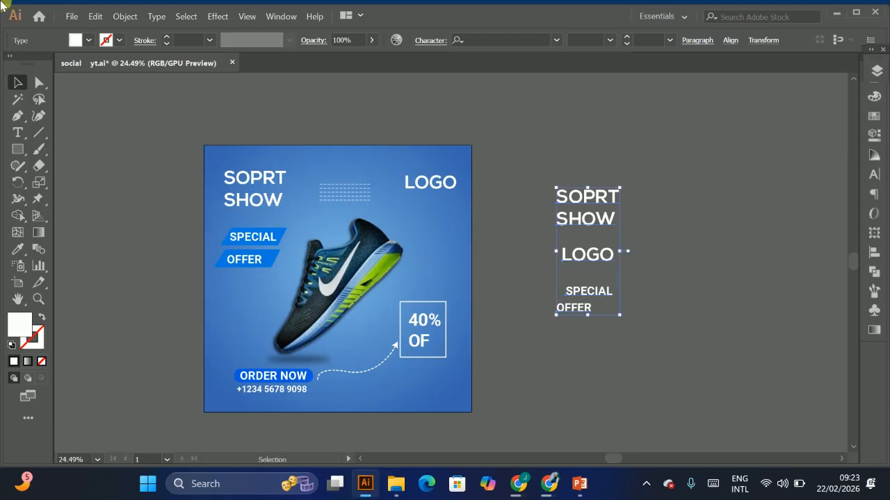
left_click(71, 17)
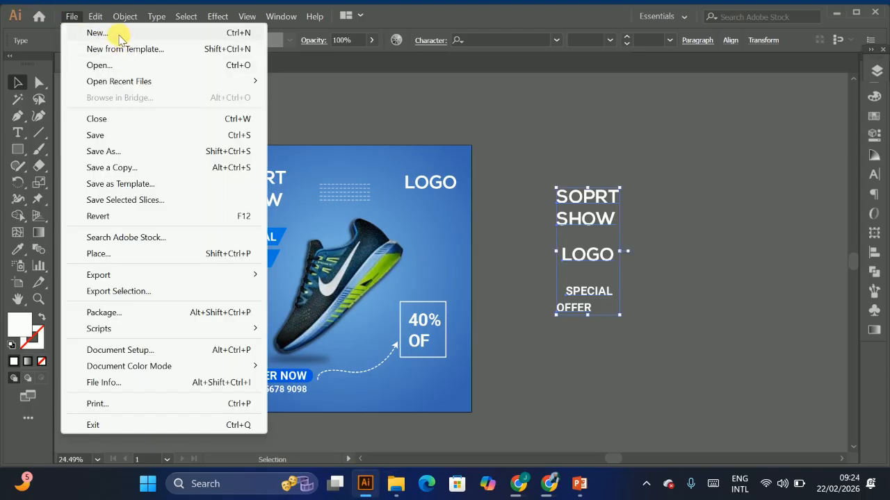
left_click(119, 31)
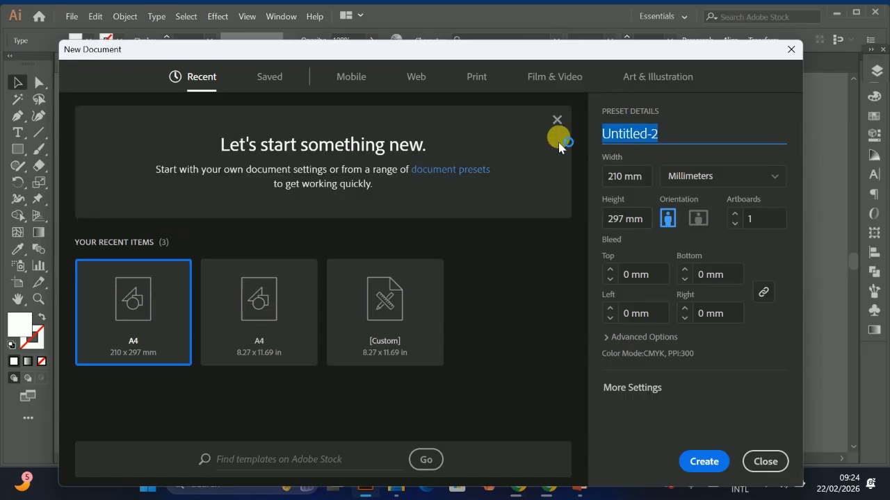
type("S")
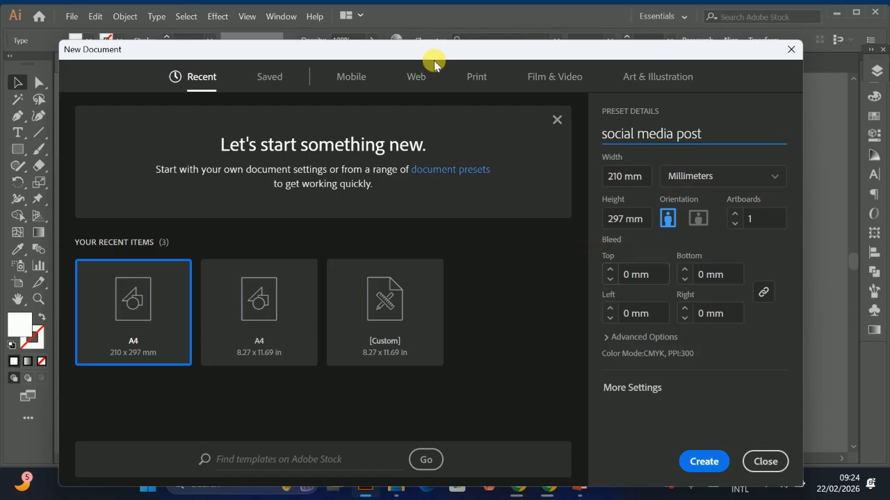
Step: Choose a web preset, set the size to 1080 x 1080 px, and create the document
left_click(417, 79)
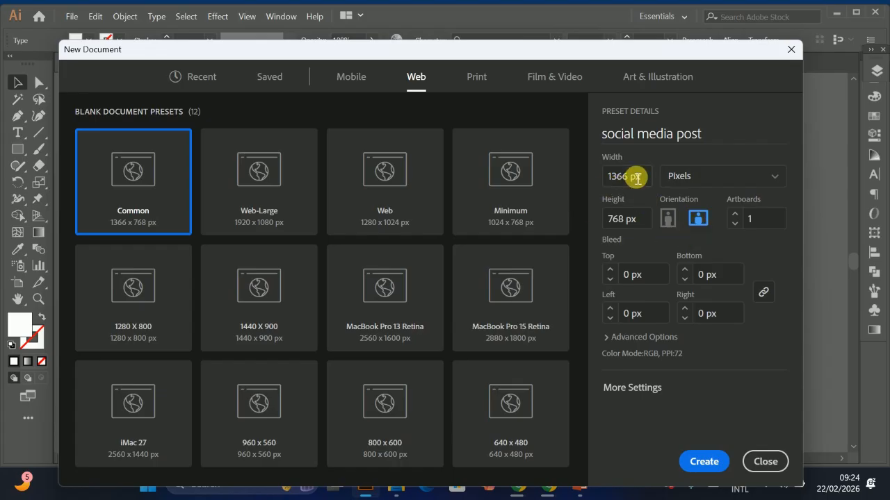
left_click(643, 178)
type("1")
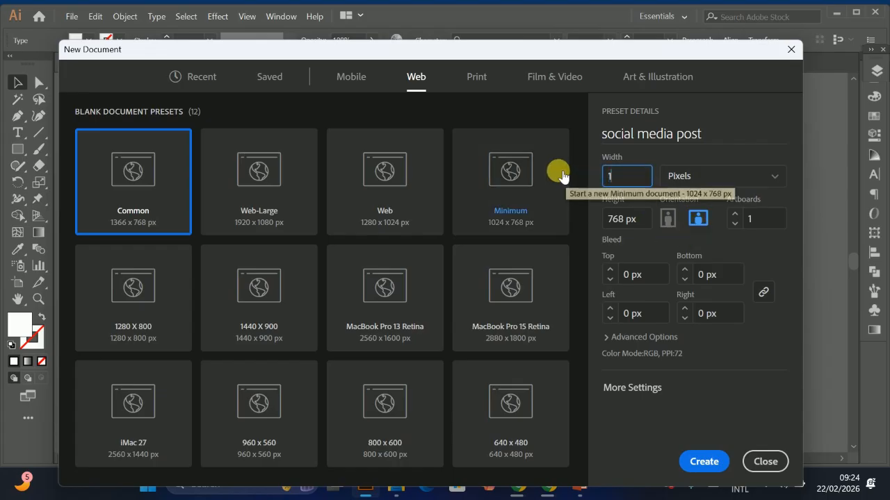
type("080")
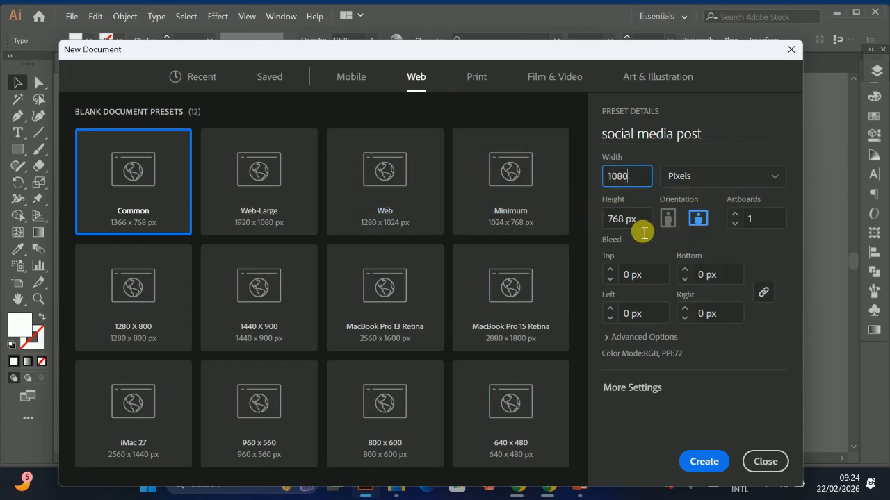
left_click(635, 221)
key("ctrl+a")
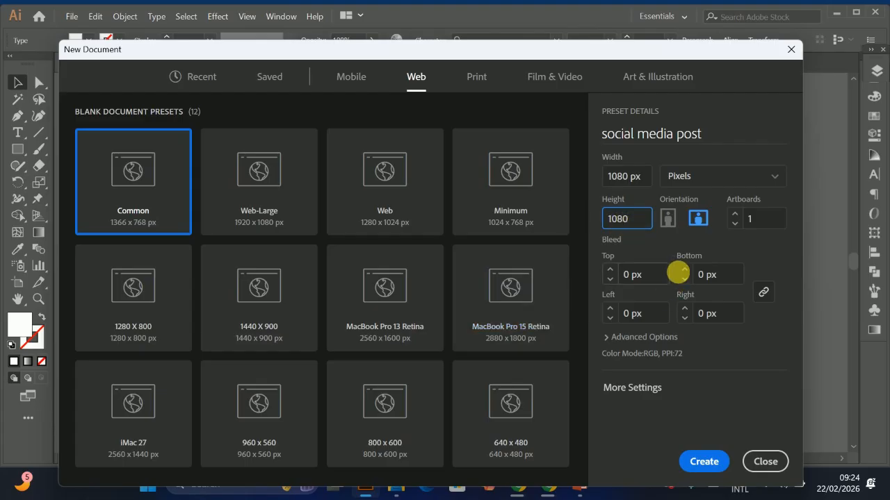
left_click(703, 462)
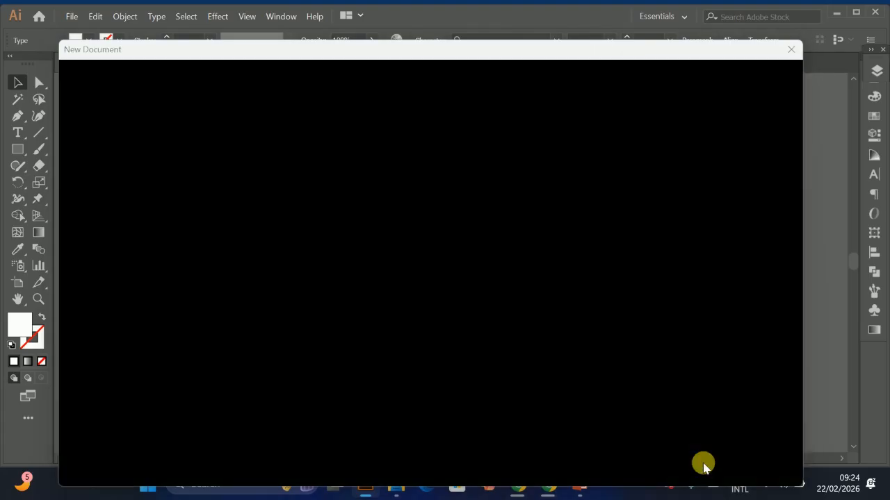
Step: Draw a rectangle covering the whole artboard, with a white fill and no stroke
scroll(481, 150, "down", 2)
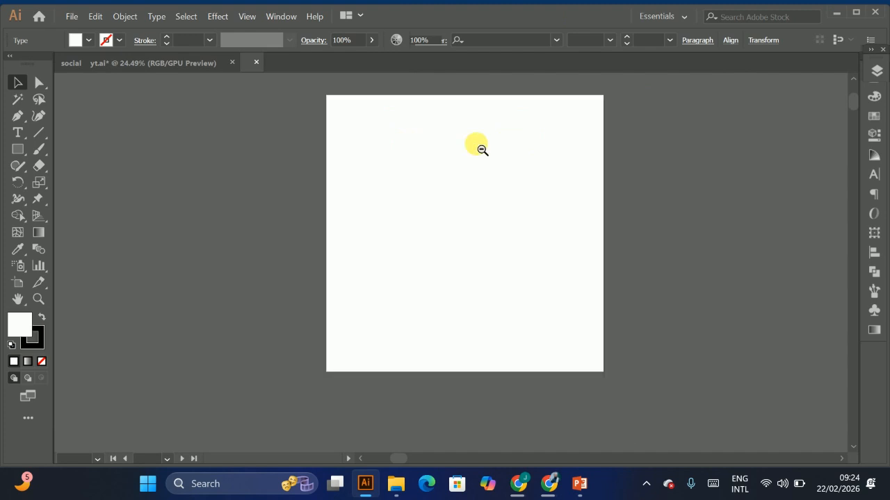
left_click(16, 150)
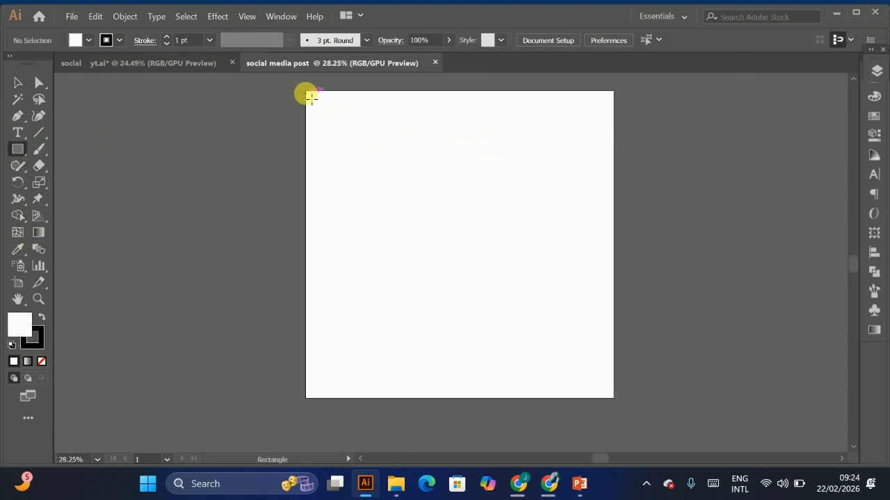
mouse_move(310, 96)
left_mouse_down()
mouse_move(409, 198)
mouse_move(630, 376)
mouse_move(594, 370)
mouse_move(619, 404)
left_mouse_up()
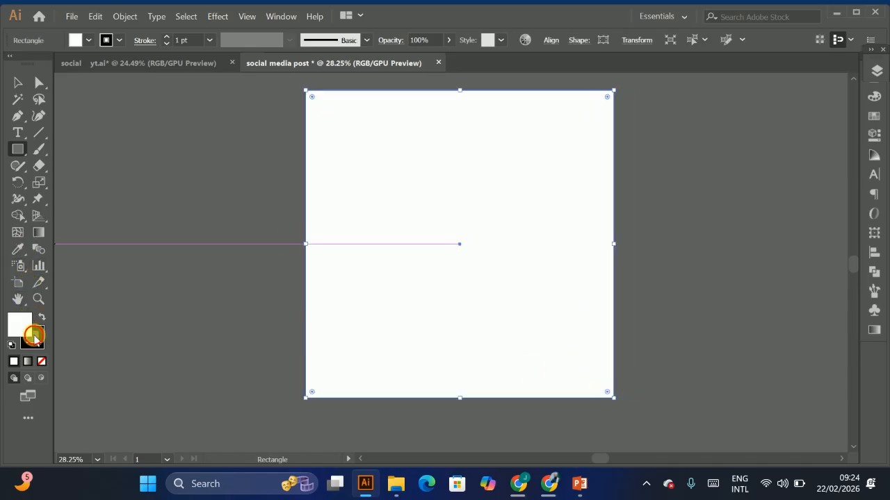
left_click(32, 338)
left_click(41, 362)
left_click(20, 323)
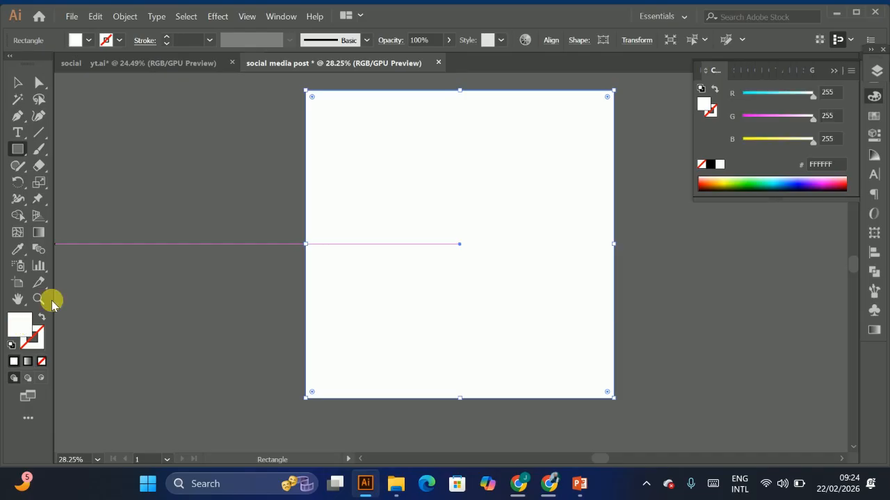
Step: Offset the rectangle's path by -50 px with preview on to create an inner margin rectangle
left_click(125, 16)
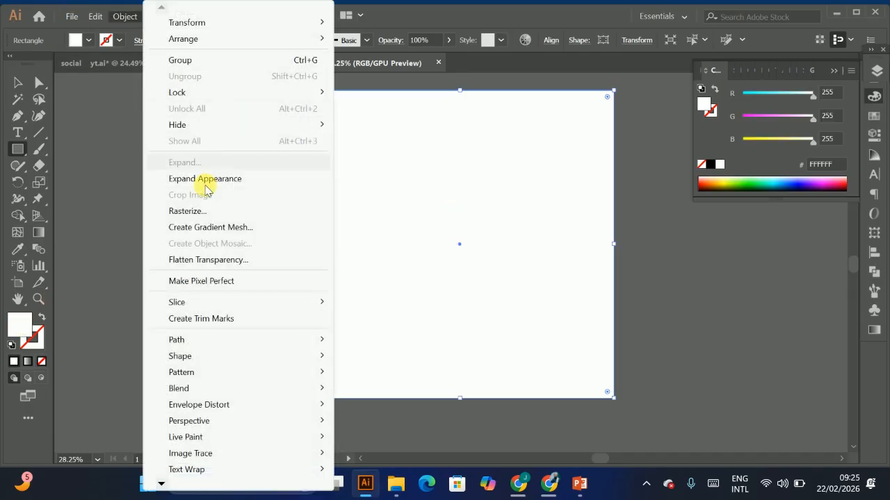
mouse_move(189, 340)
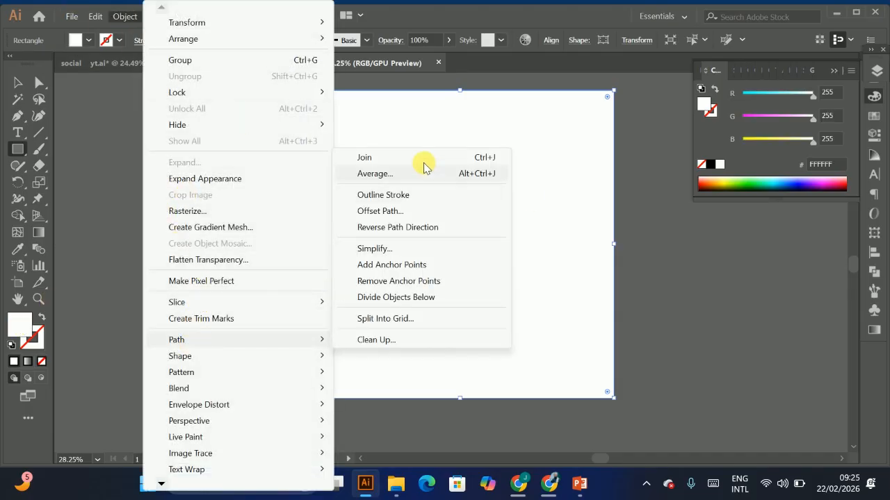
left_click(400, 211)
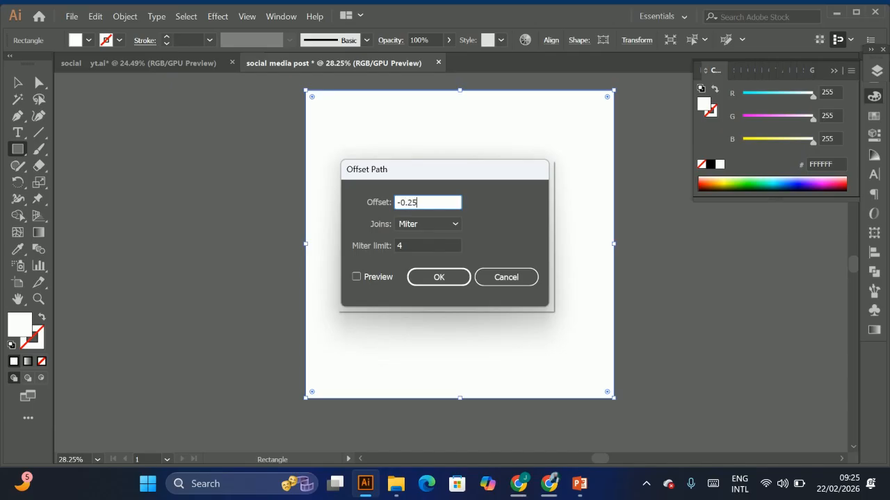
left_click(360, 278)
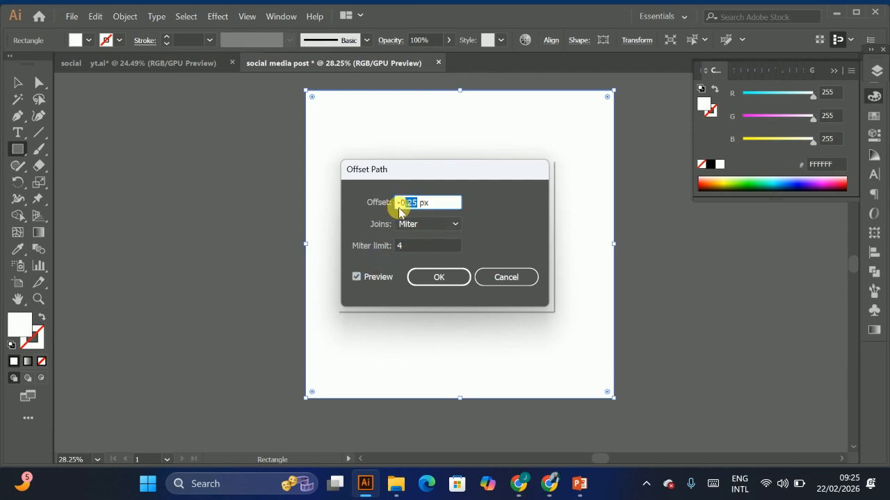
left_click(356, 280)
left_click(356, 282)
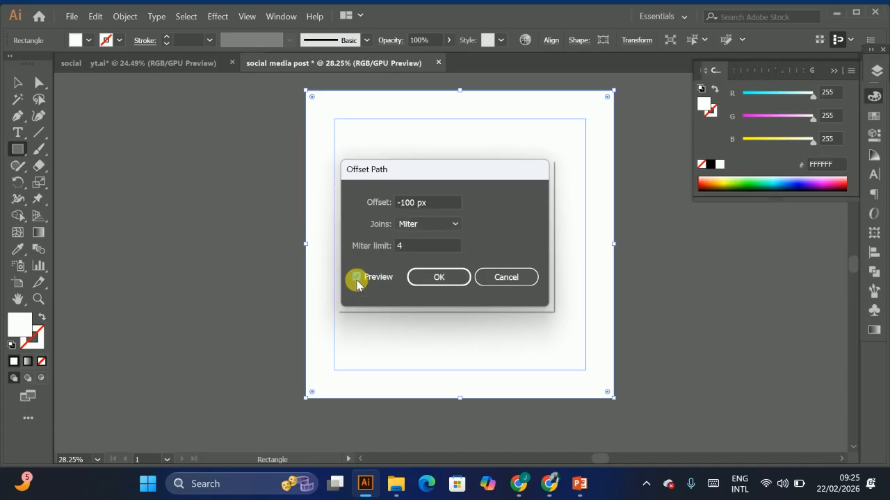
left_click(406, 203)
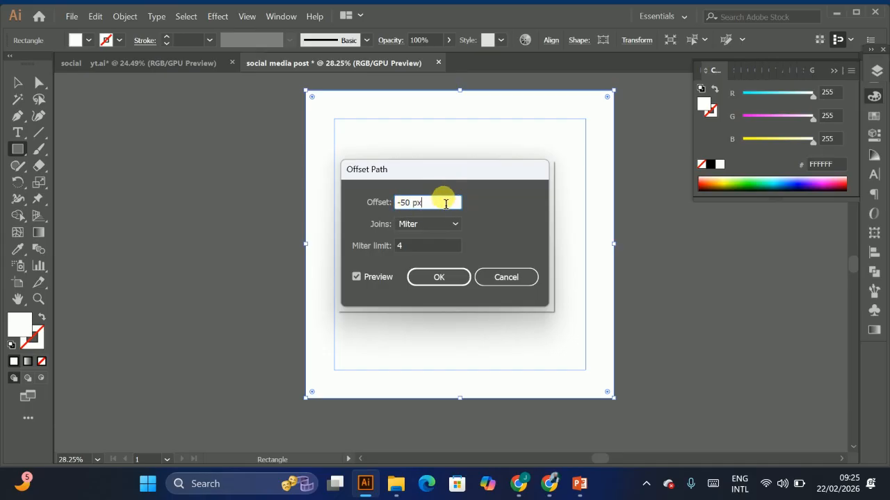
left_click(363, 276)
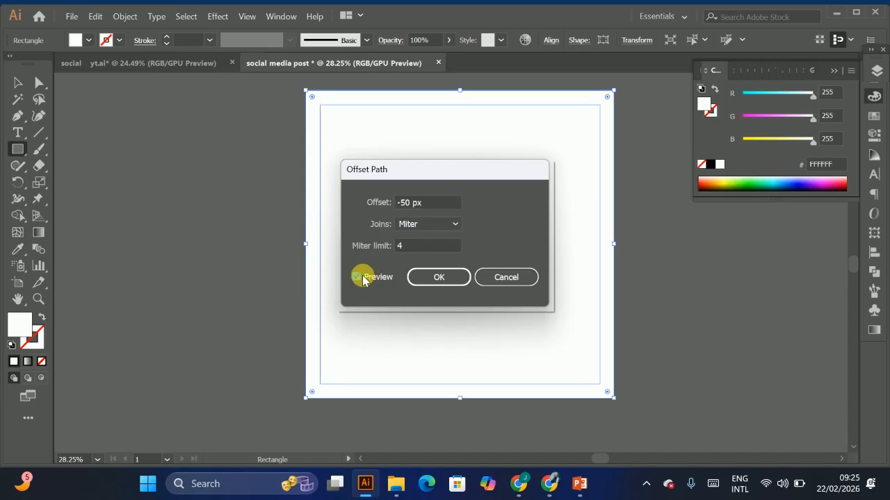
left_click(363, 276)
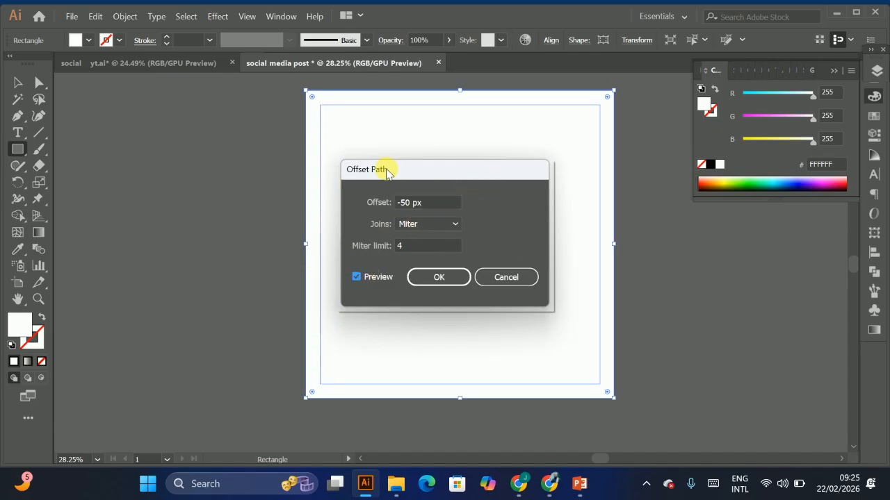
left_click(435, 281)
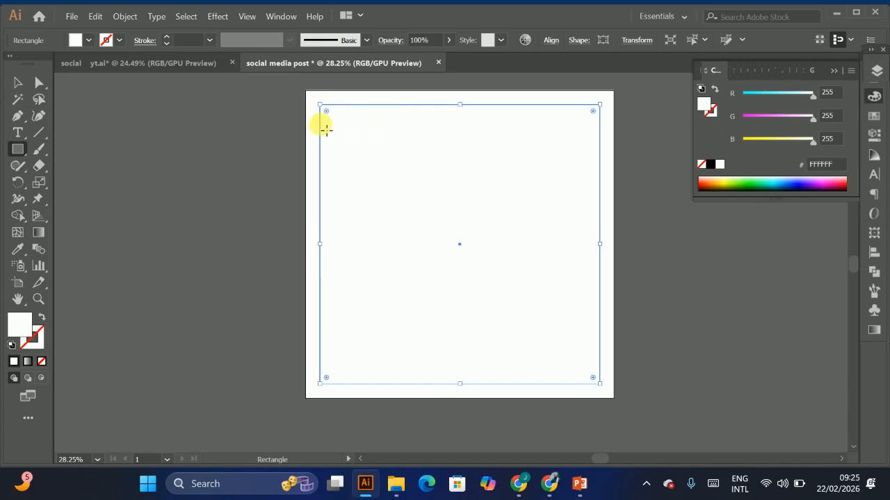
Step: Convert the inner offset rectangle into guides
right_click(373, 116)
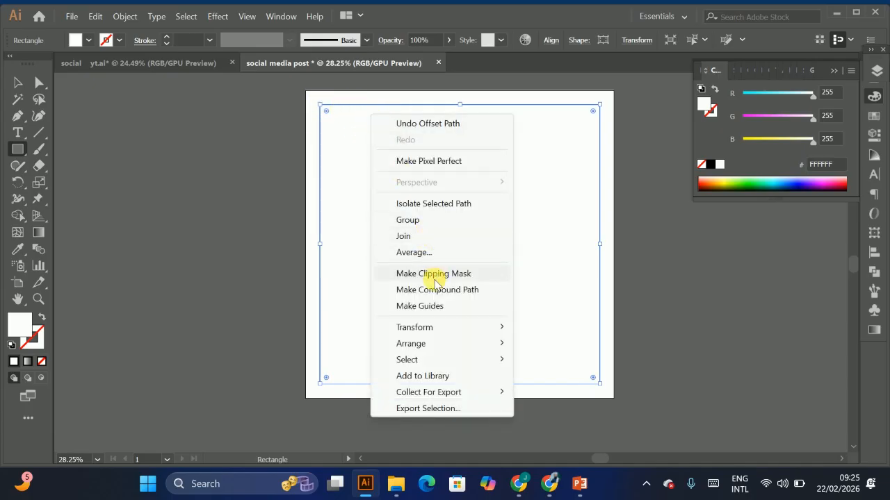
left_click(428, 306)
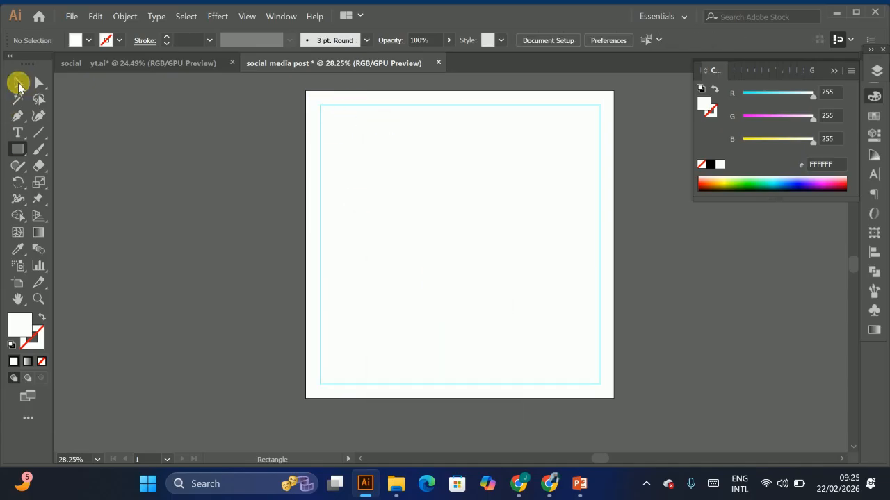
left_click(18, 82)
Step: Lock the white background rectangle on the artboard
left_click_drag(499, 223, 458, 220)
key("ctrl+2")
key("ctrl+space")
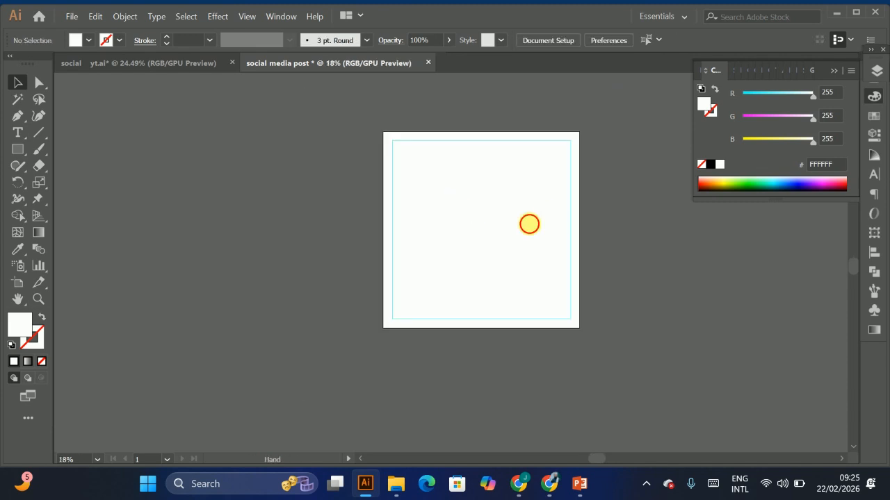
left_click_drag(528, 224, 363, 217)
left_click_drag(299, 221, 351, 216)
left_click_drag(347, 208, 373, 242)
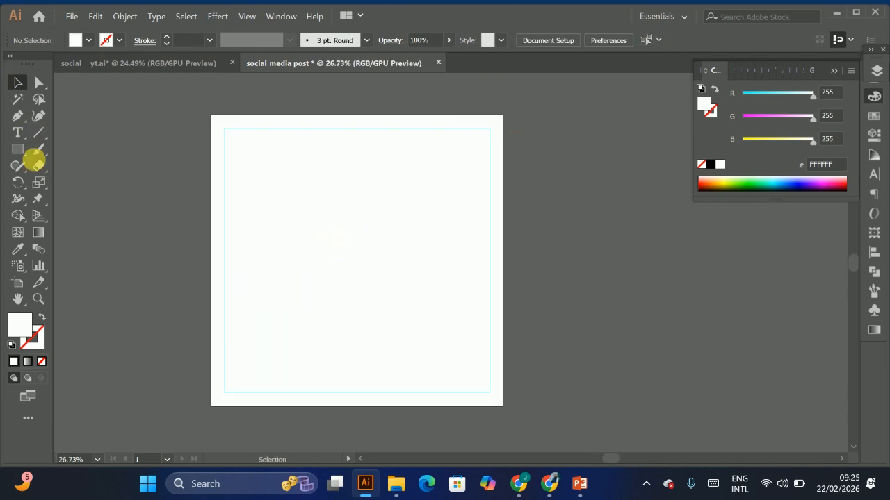
left_click(17, 151)
left_click(16, 83)
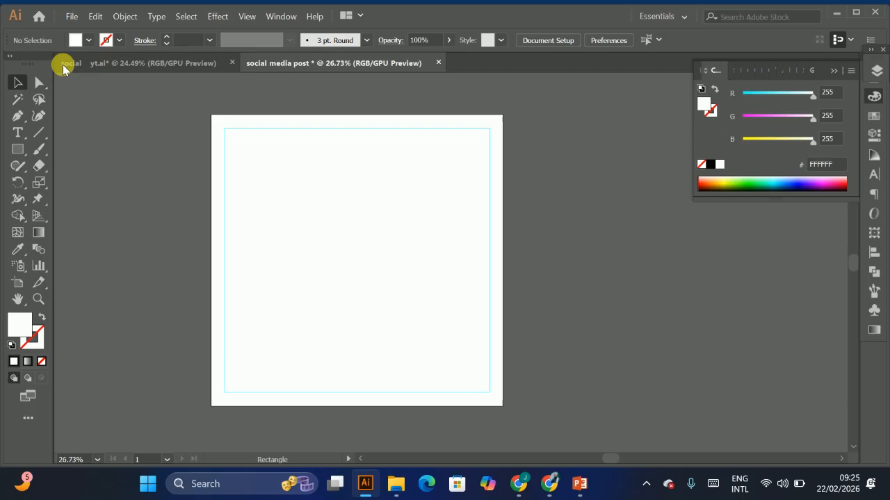
Step: Unlock and select the sneaker post design in social yt.ai and drag it into the social media post document
left_click(139, 63)
left_click(182, 115)
left_click_drag(182, 115, 570, 447)
scroll(386, 172, "down", 6)
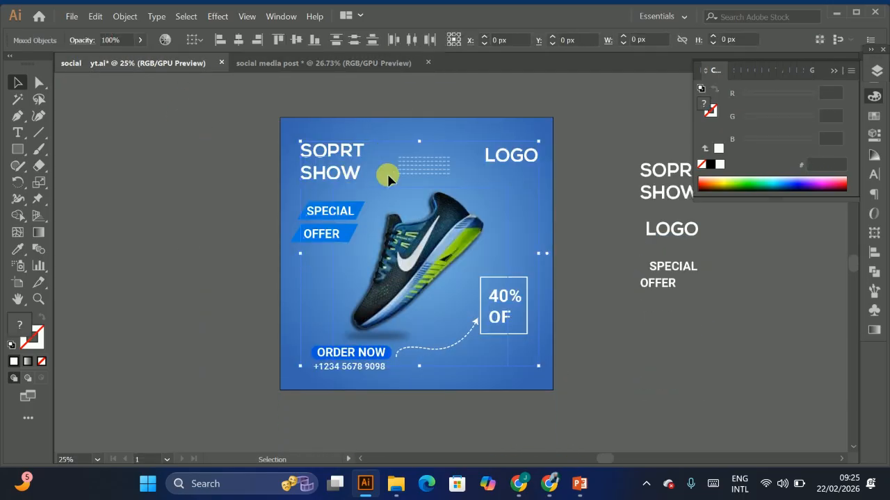
scroll(286, 117, "up", 1)
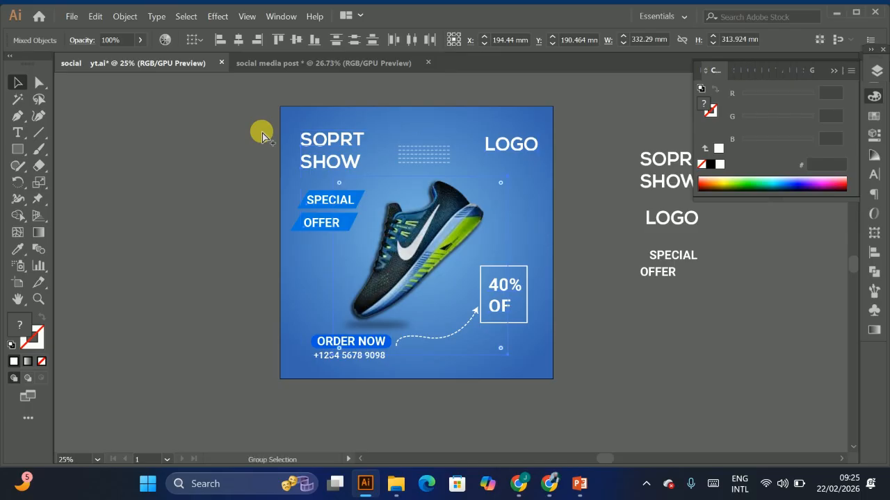
key("ctrl+alt+2")
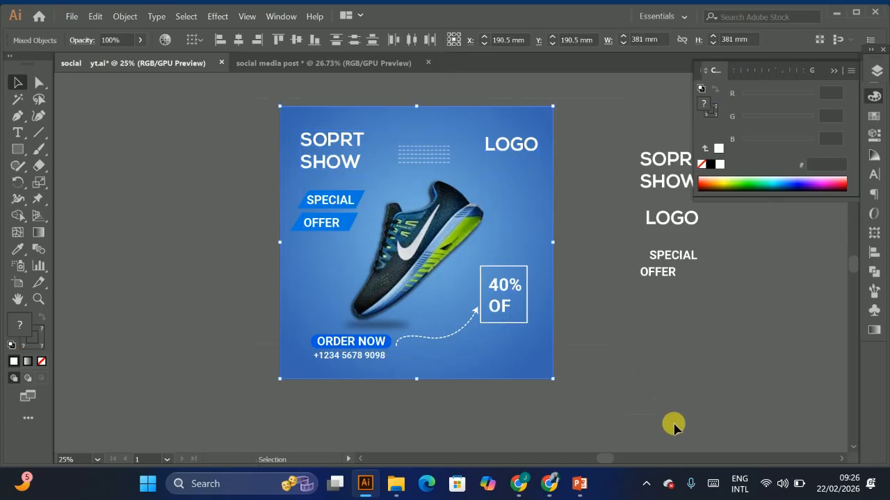
left_click(671, 177, "shift")
left_click_drag(660, 165, 336, 60)
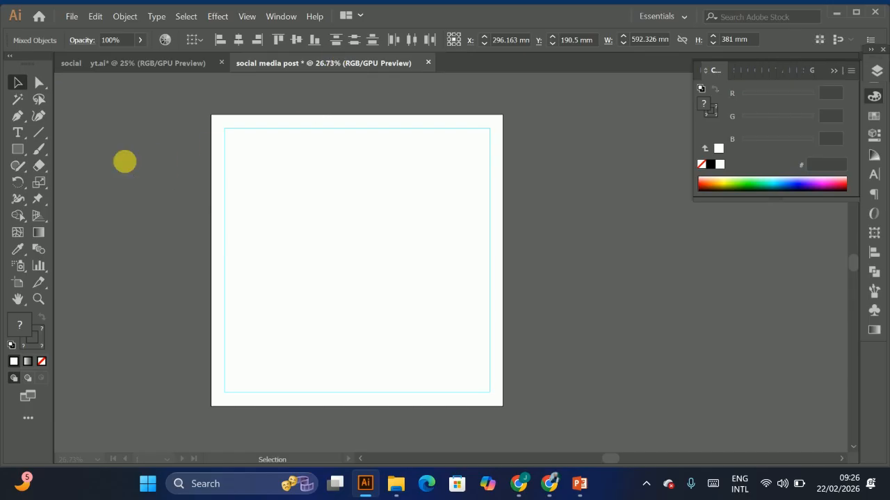
left_click_drag(125, 161, 206, 130)
Step: Zoom and pan the view to examine the pasted sneaker design beside the new artboard
key("ctrl+space")
left_click_drag(297, 141, 182, 132)
key("space")
left_click_drag(271, 171, 302, 189)
left_click_drag(256, 129, 141, 115)
left_click(232, 229)
scroll(155, 178, "up", 2)
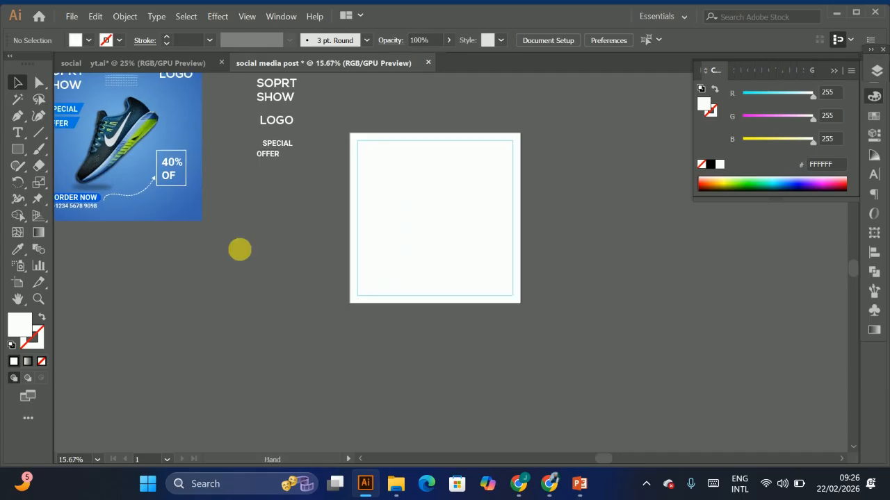
left_click_drag(138, 125, 154, 163)
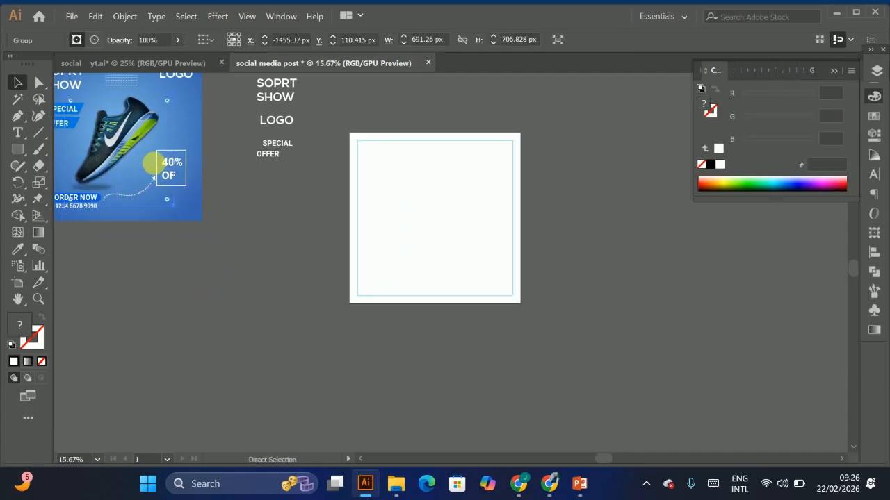
scroll(141, 138, "up", 1)
left_click(205, 108)
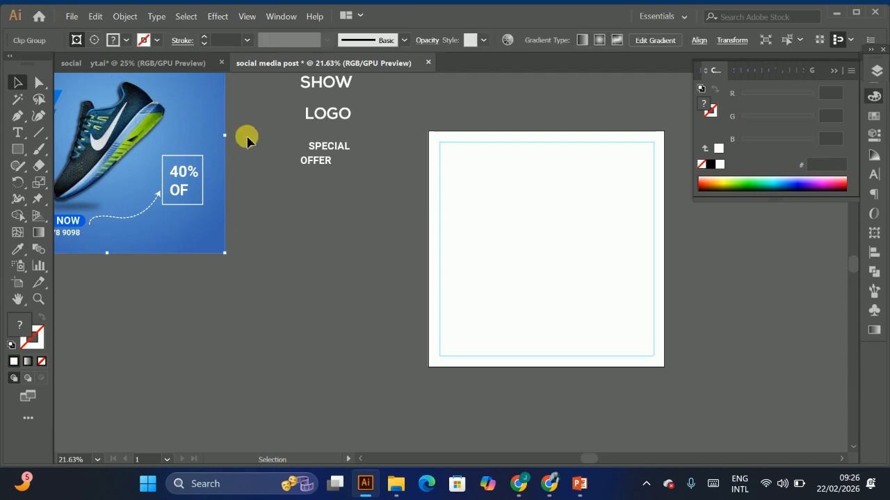
left_click_drag(157, 143, 238, 224)
left_click_drag(327, 296, 275, 185)
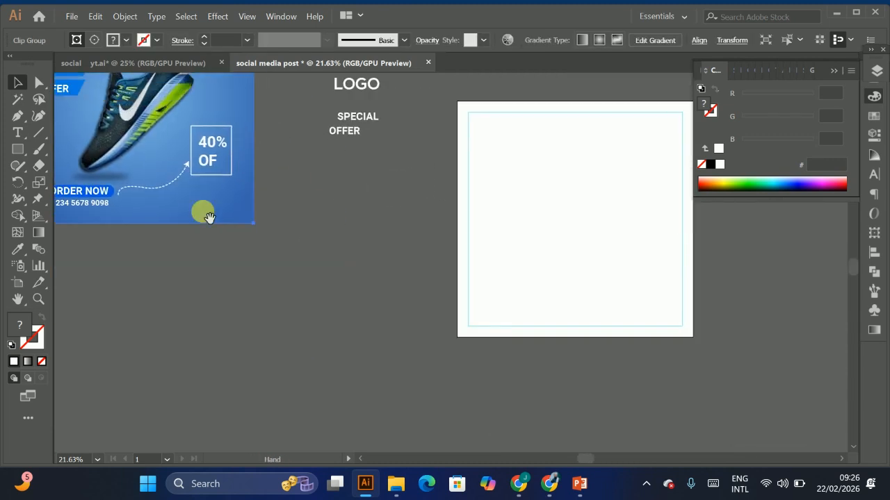
Step: Draw a rectangle covering the whole artboard and fill it with a radial gradient
left_click(19, 149)
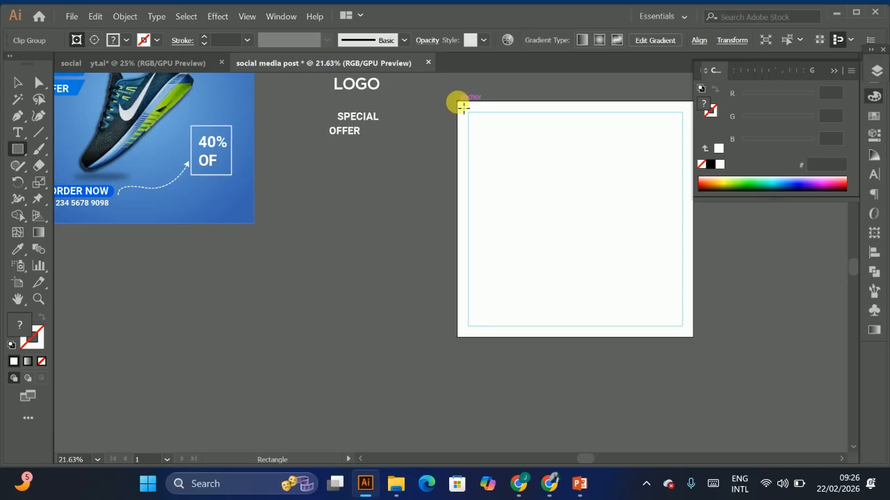
left_click_drag(461, 107, 696, 342)
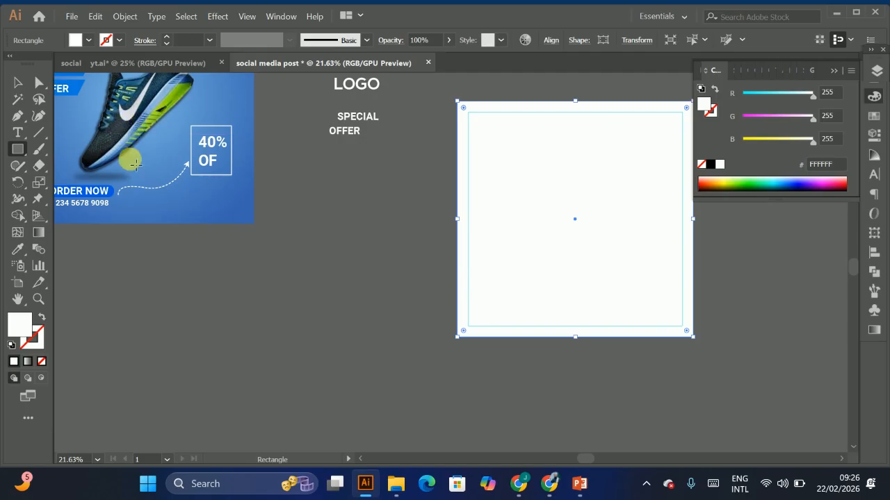
left_click(27, 361)
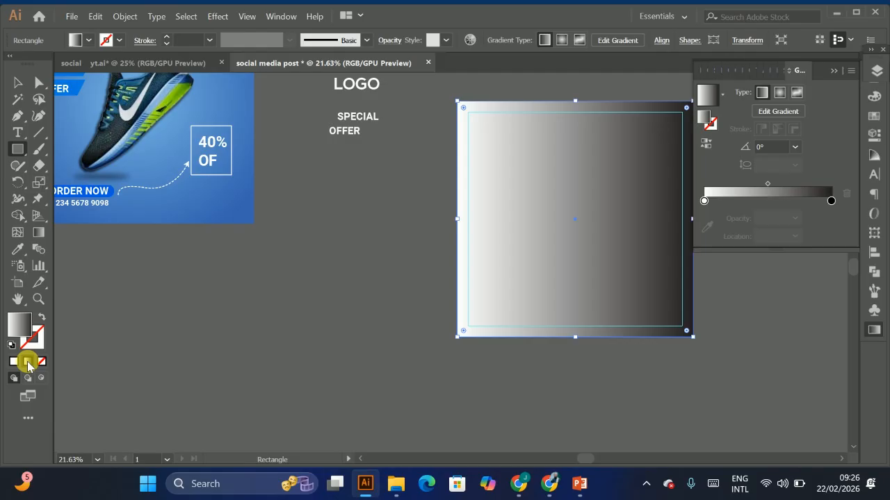
left_click(778, 94)
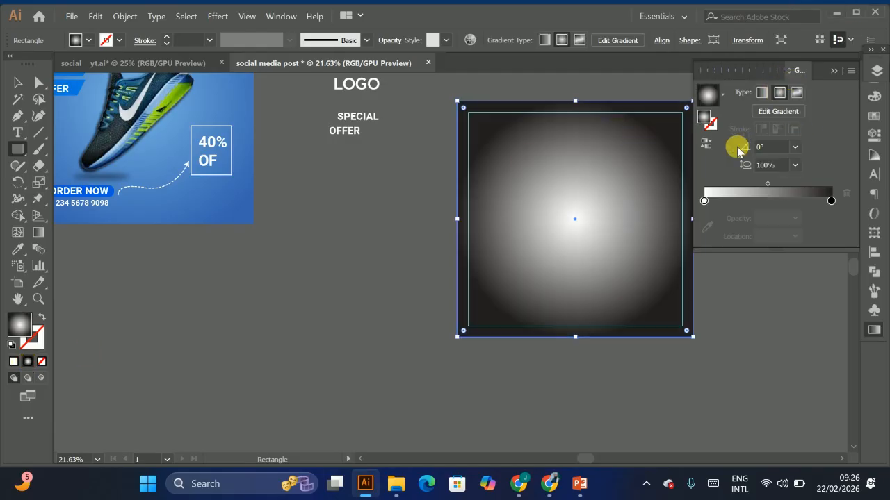
Step: Move the gradient midpoint to about 27% and set the outer color stop to blue R 40, G 109, B 187
left_click_drag(768, 187, 738, 189)
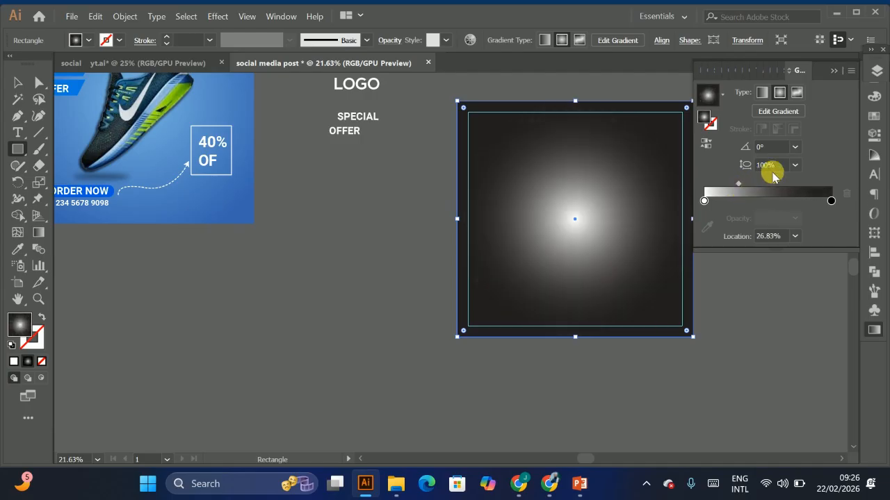
scroll(530, 252, "up", 2)
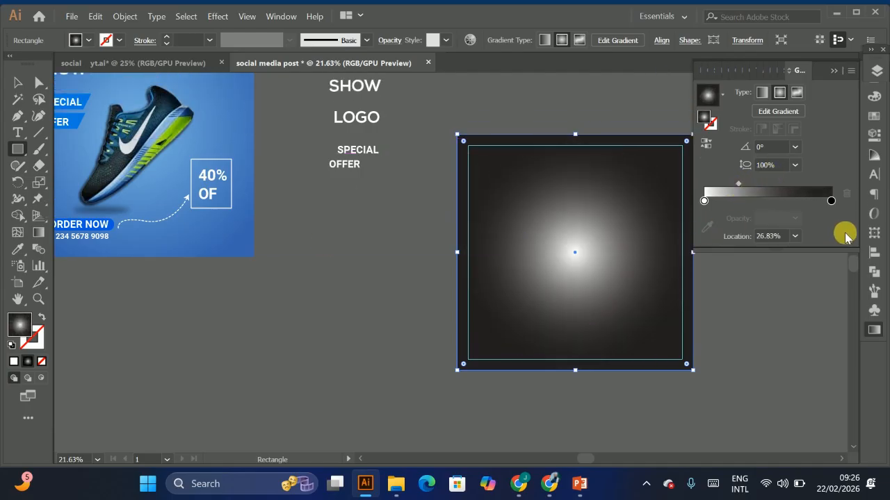
double_click(831, 201)
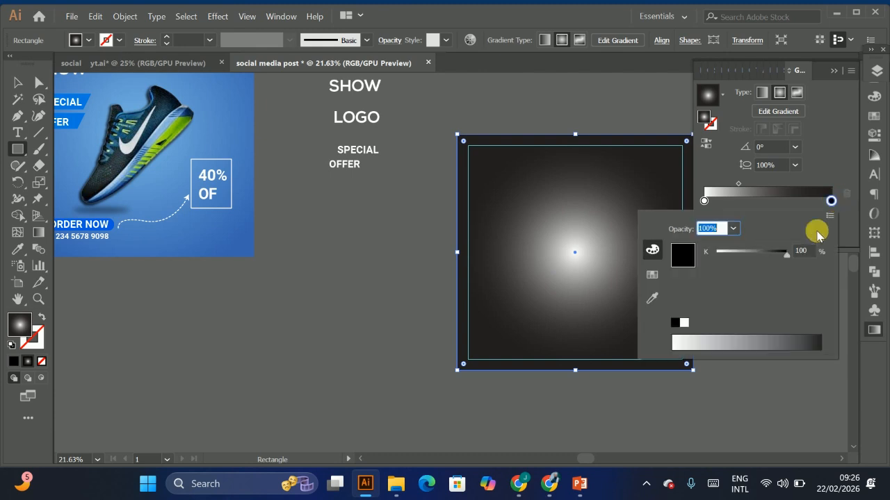
left_click(651, 277)
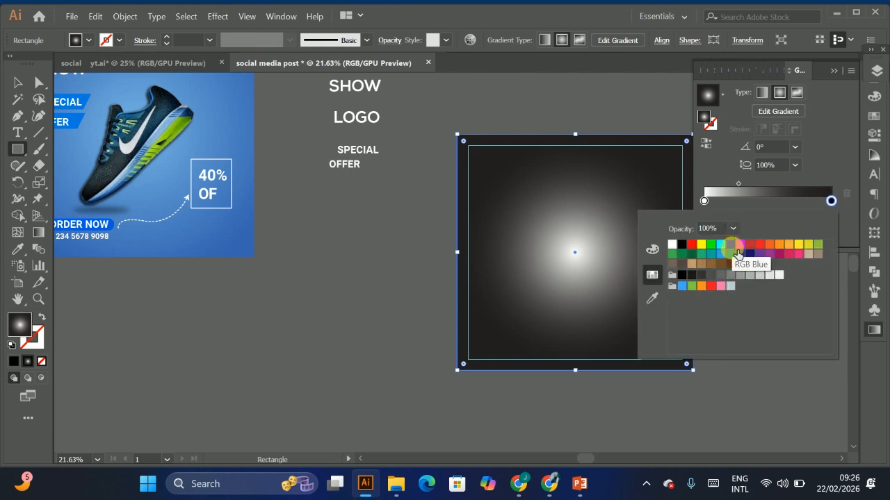
left_click(685, 288)
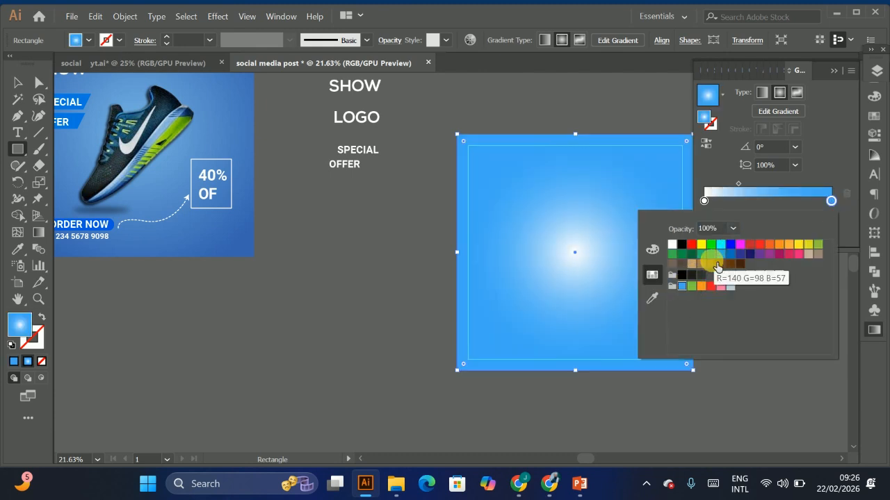
left_click(731, 255)
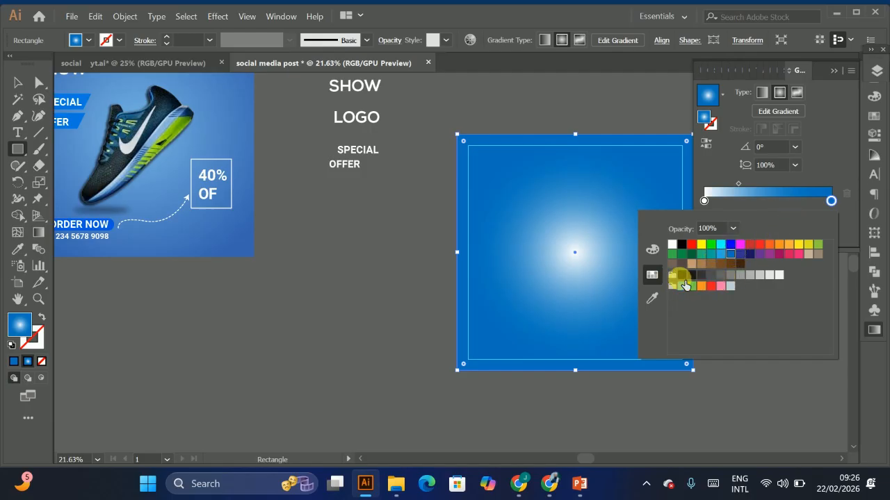
left_click(650, 250)
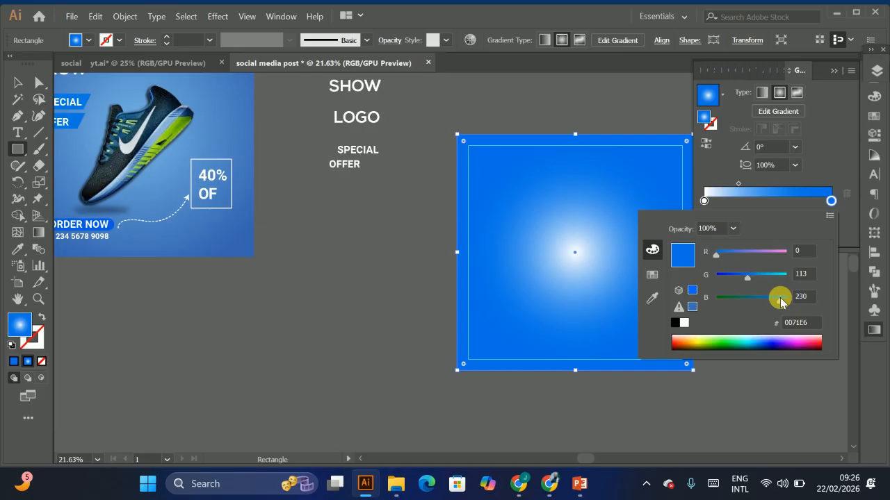
left_click(729, 254)
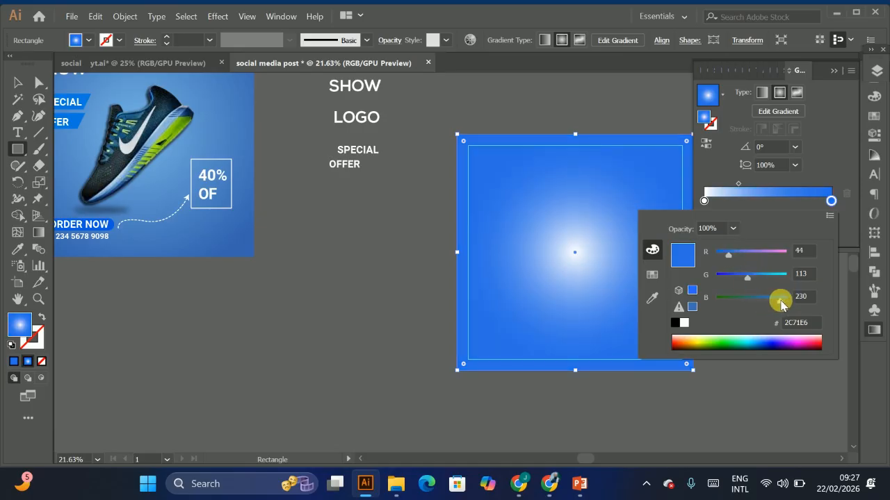
left_click(746, 278)
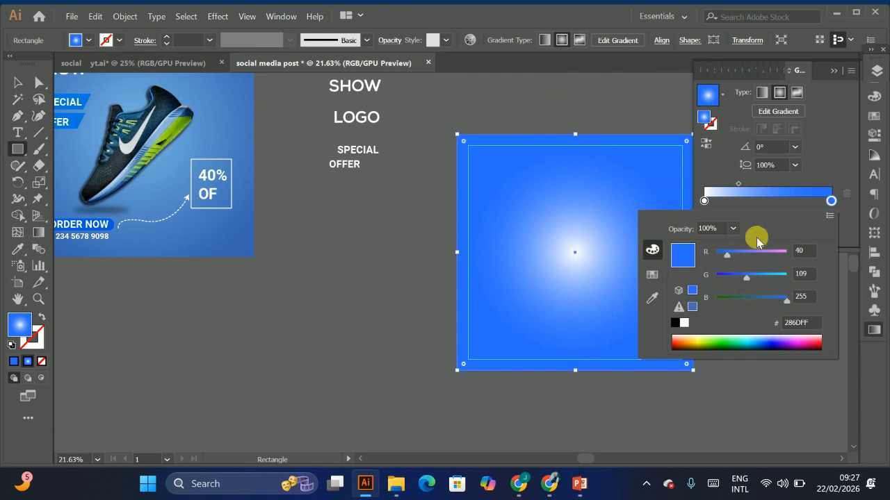
left_click(829, 220)
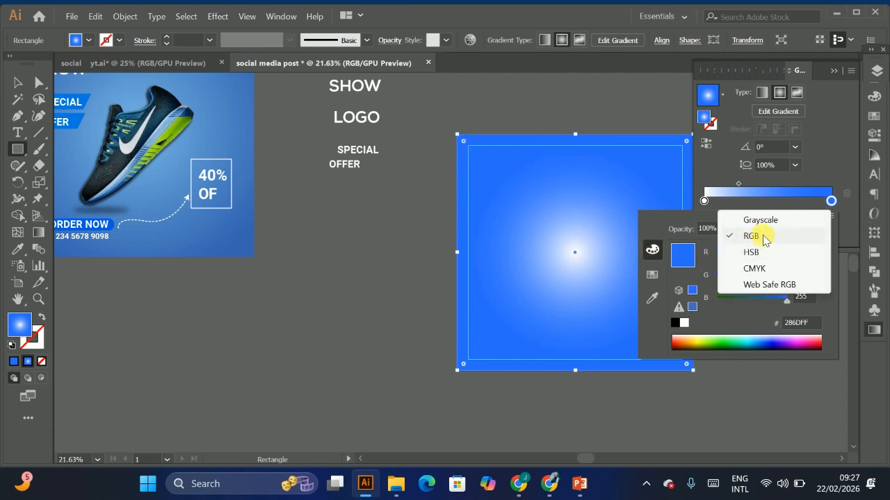
left_click(676, 226)
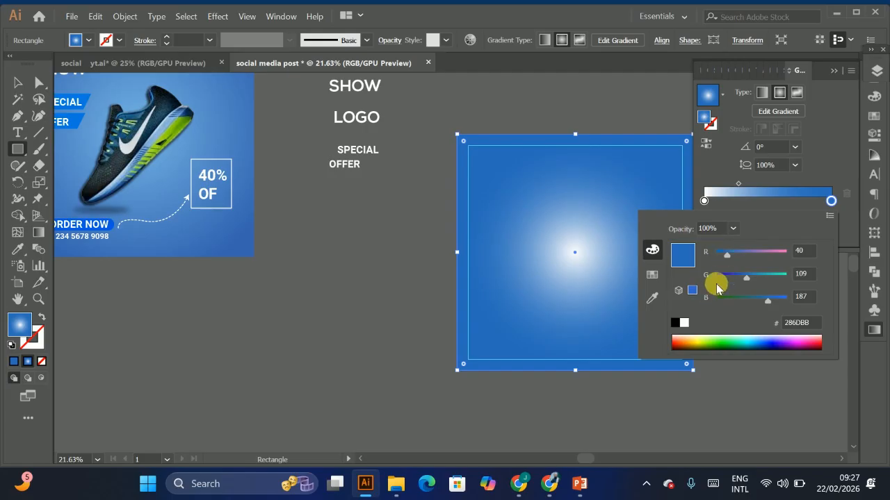
Step: Set the gradient's center color stop to a light blue of R 0, G 192, B 255
left_click(704, 200)
double_click(703, 202)
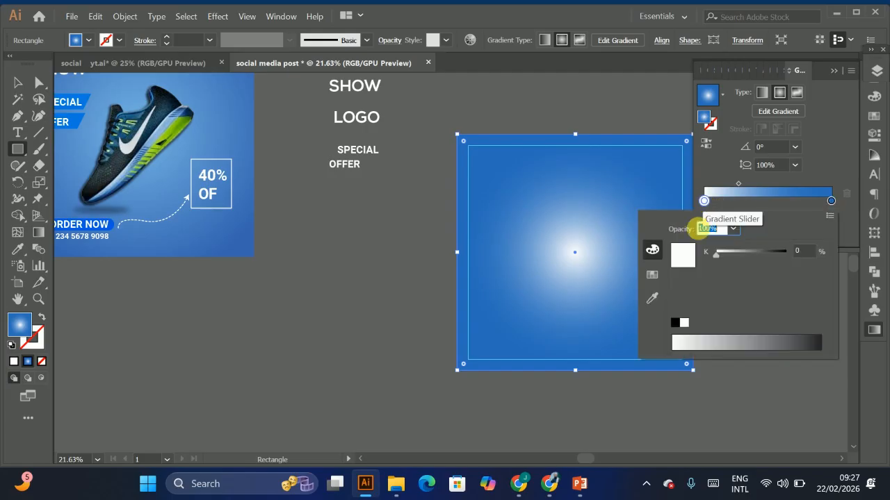
left_click(651, 275)
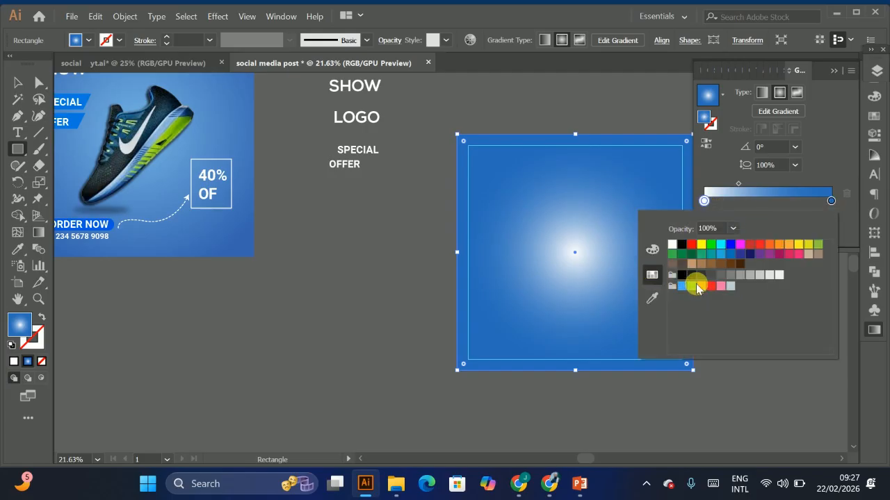
left_click(722, 255)
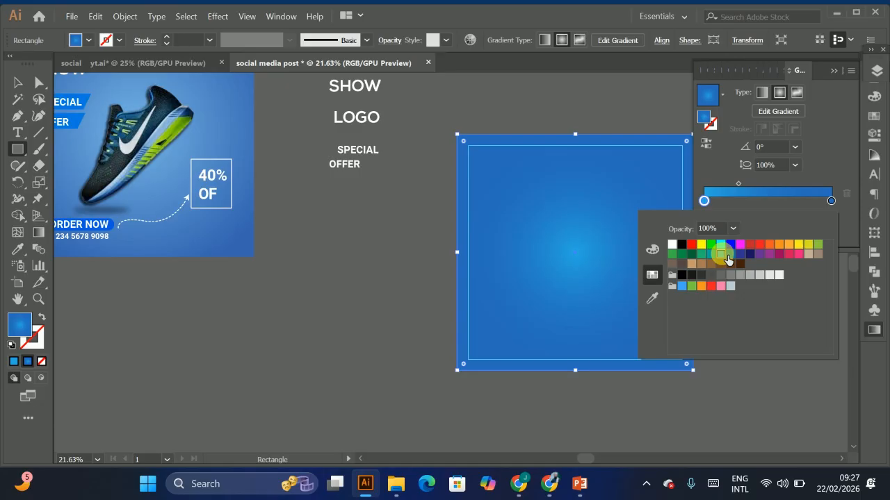
left_click(652, 248)
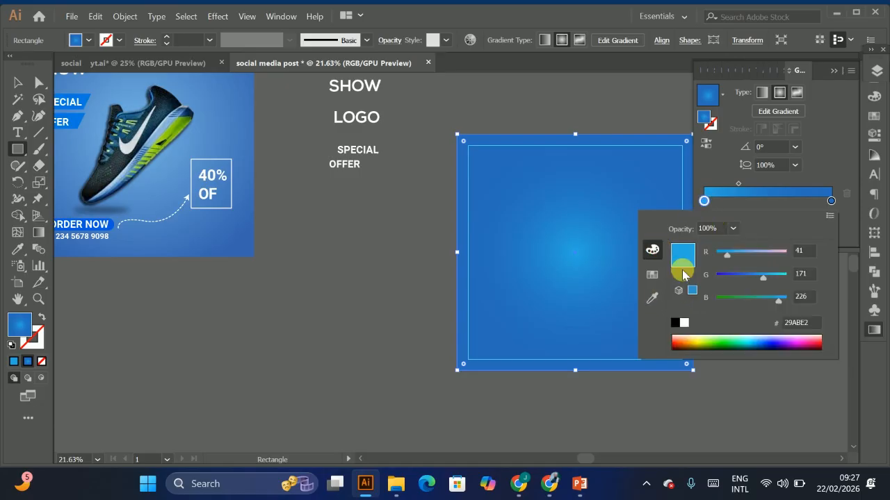
left_click_drag(785, 300, 794, 294)
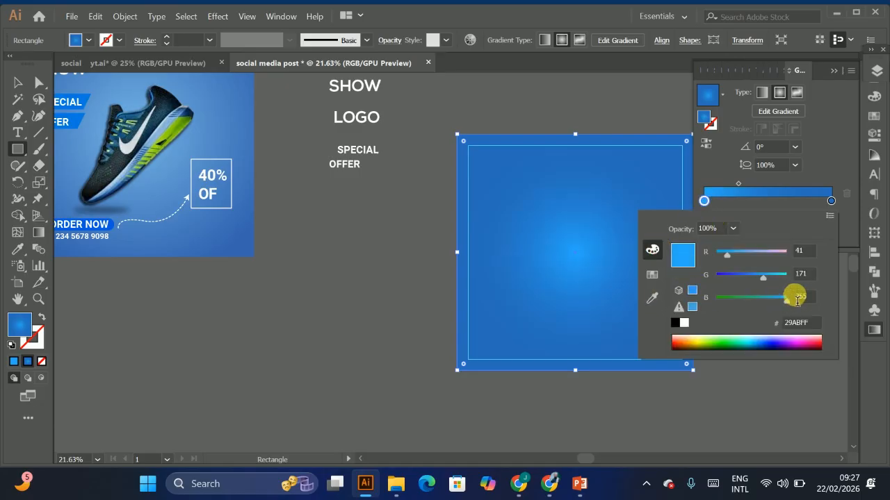
left_click(726, 255)
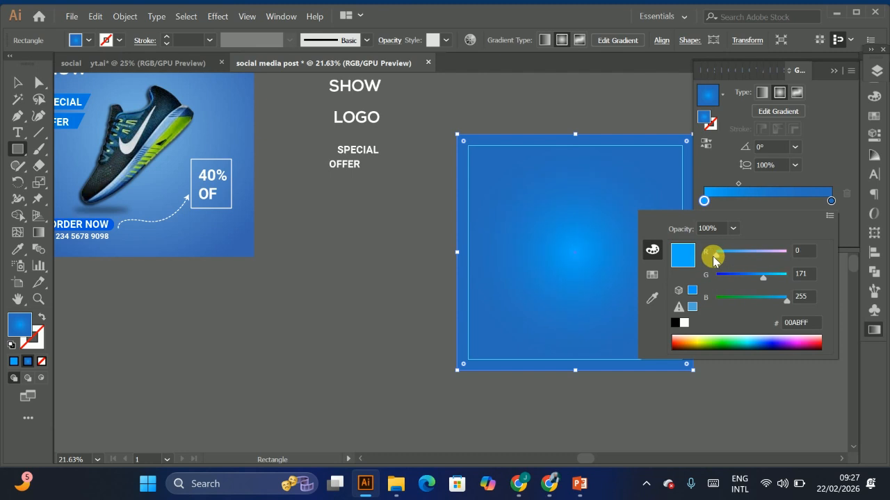
left_click_drag(762, 276, 770, 282)
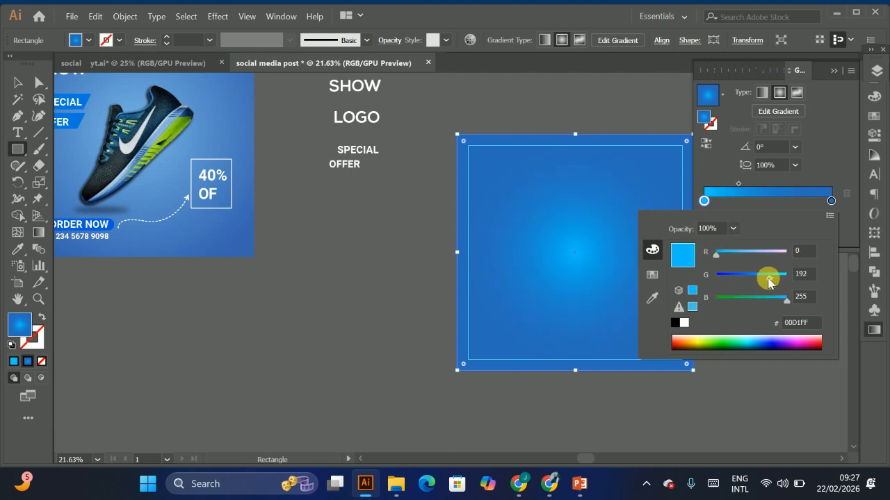
Step: Shift the gradient midpoint location to about 38%
left_click(709, 164)
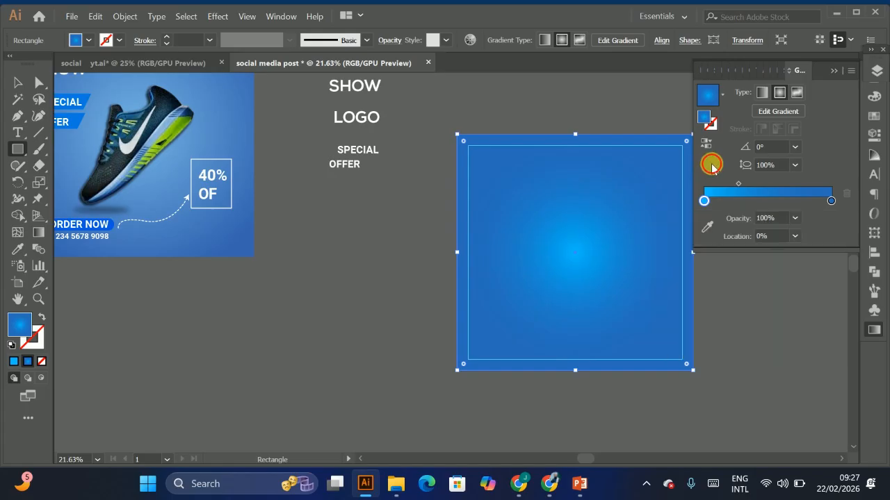
left_click_drag(740, 187, 744, 188)
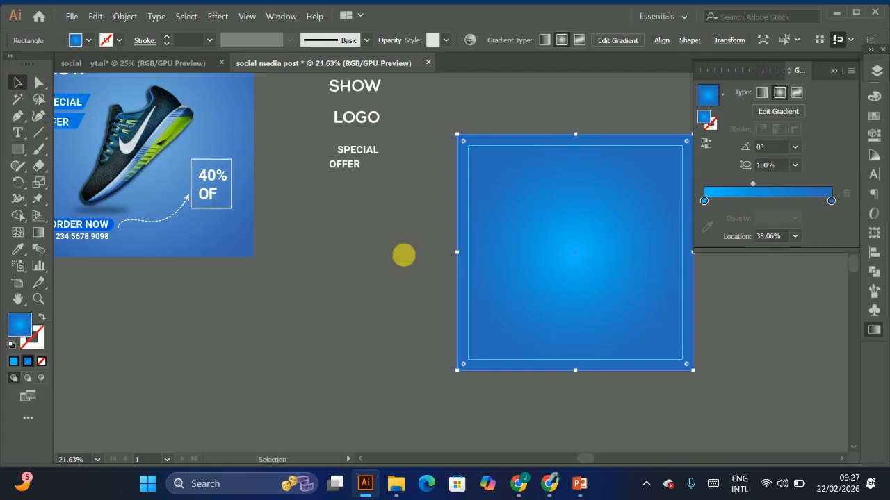
left_click_drag(403, 254, 367, 307)
left_click(153, 184)
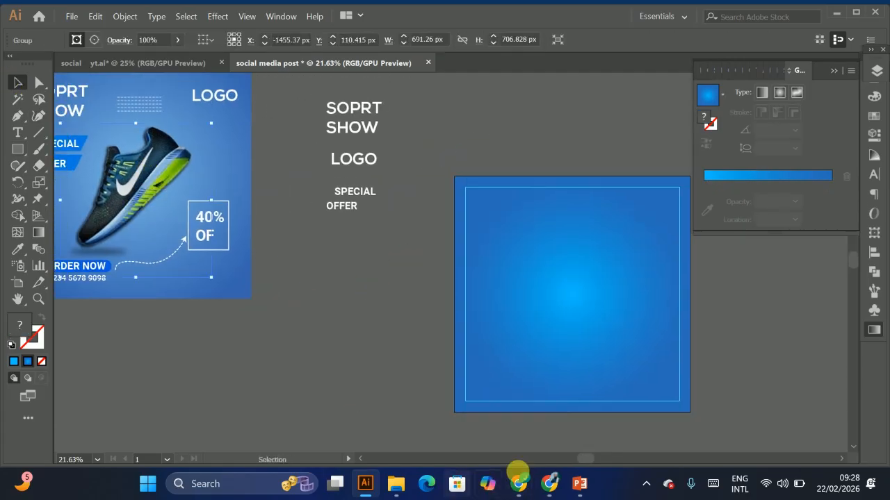
Step: Switch to the web browser and open a different Chrome profile in a new window
left_click(522, 492)
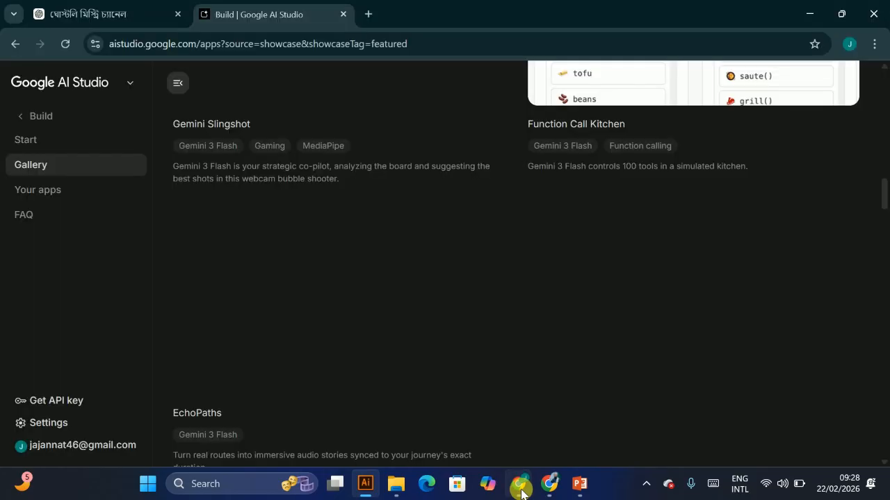
left_click(498, 424)
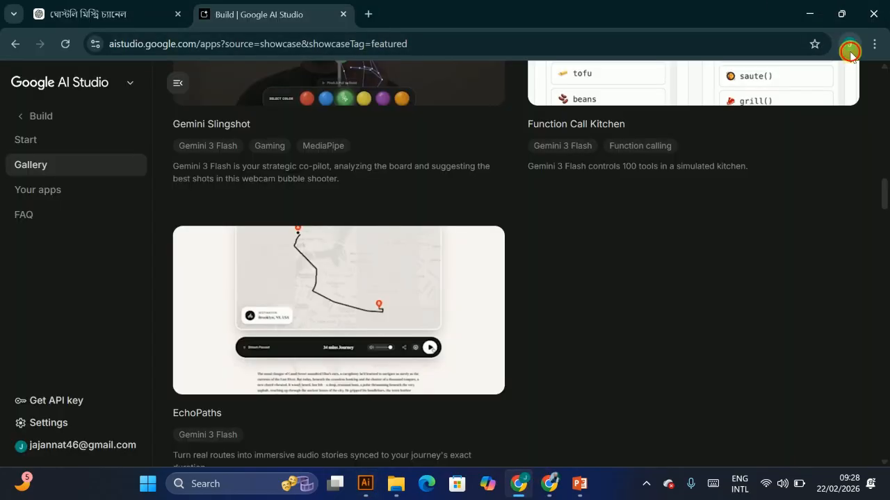
left_click(849, 44)
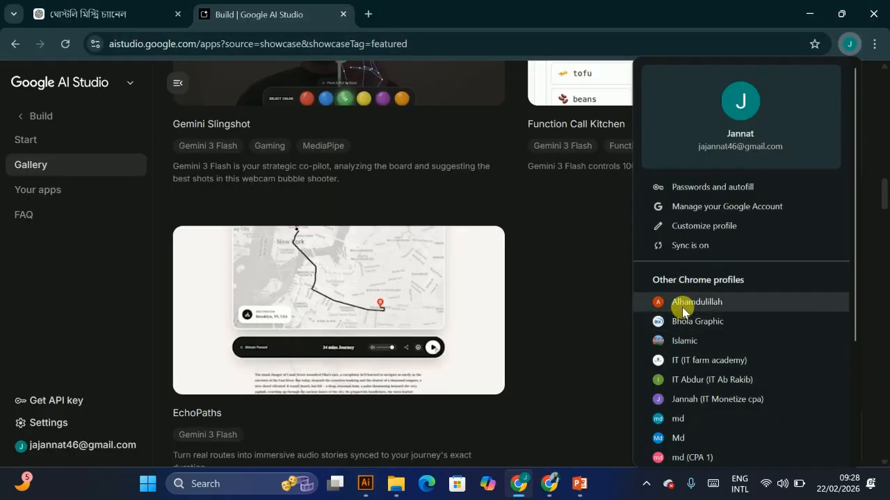
left_click(694, 330)
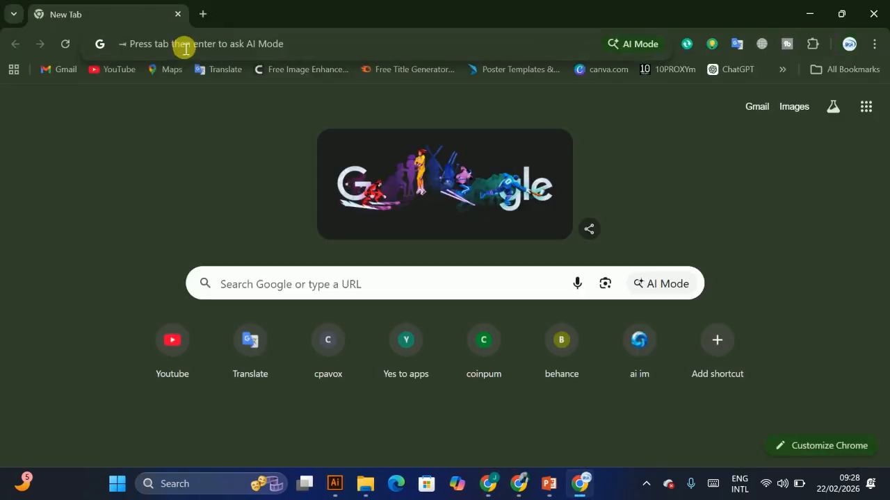
Step: Search Google for "show png" in the browser
type("shot")
key("BackSpace")
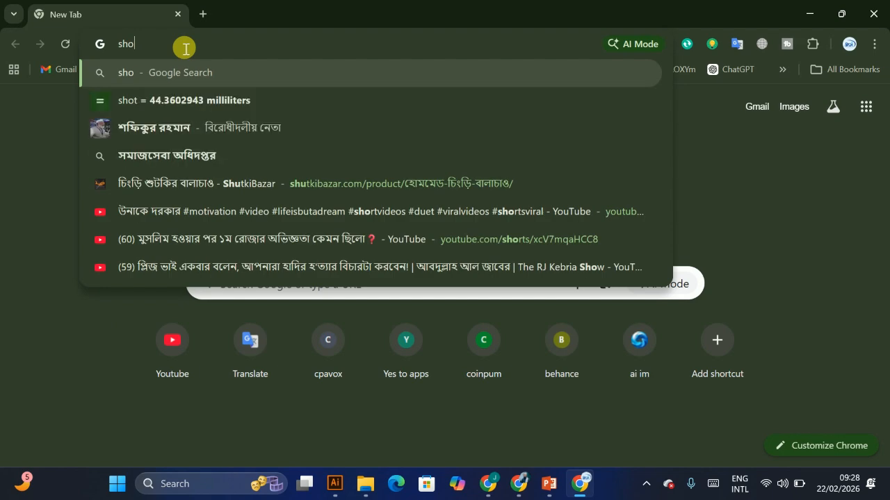
type("w png")
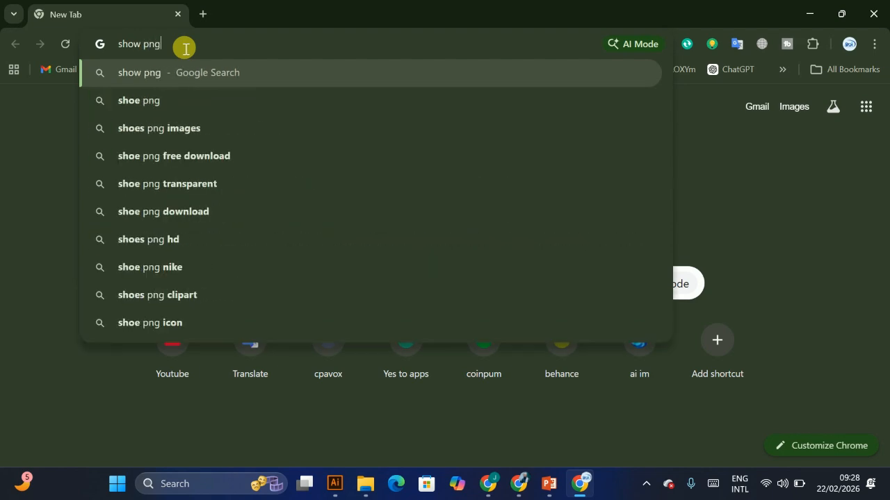
key("Return")
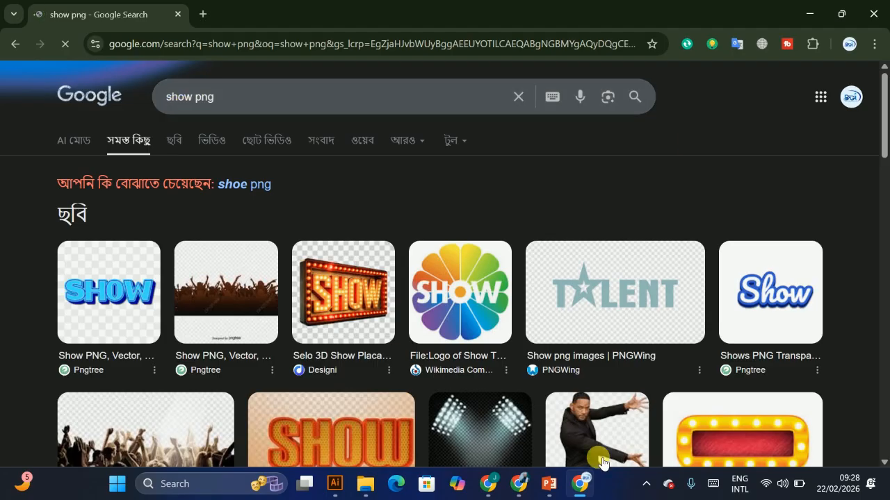
left_click(801, 15)
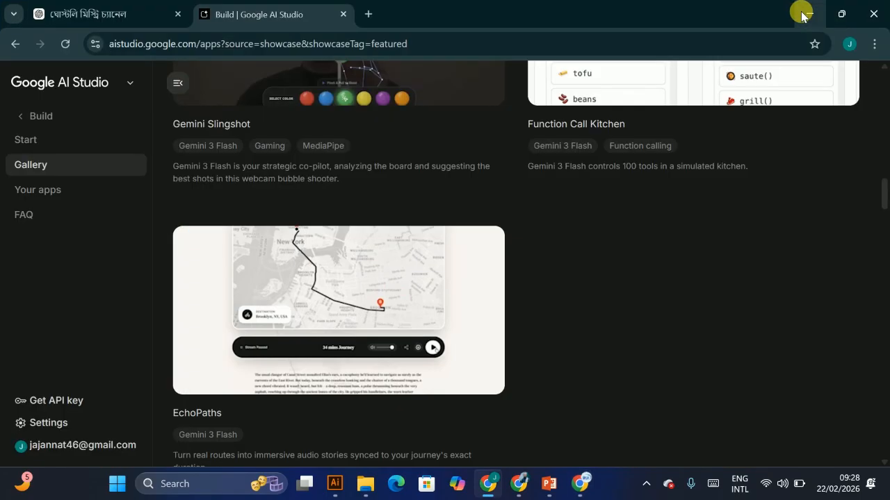
left_click(334, 483)
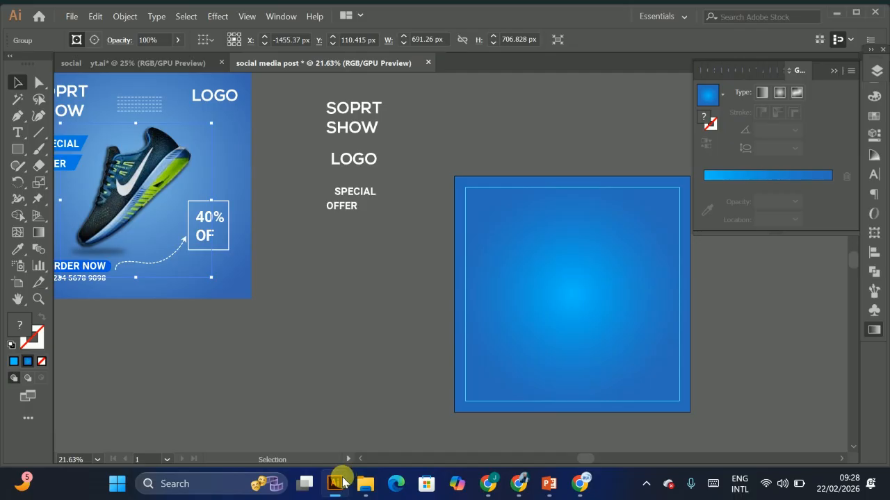
left_click(582, 486)
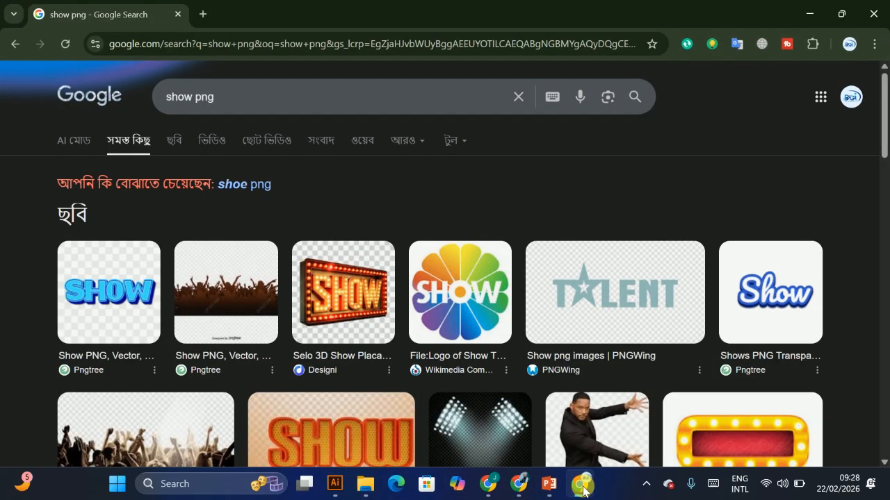
Step: Refine the search query to "sport shoow png"
left_click(174, 103)
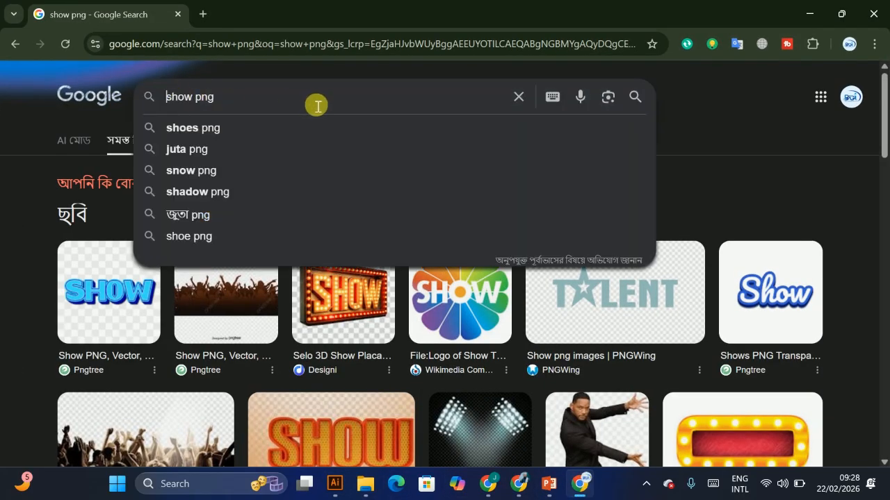
type("spor")
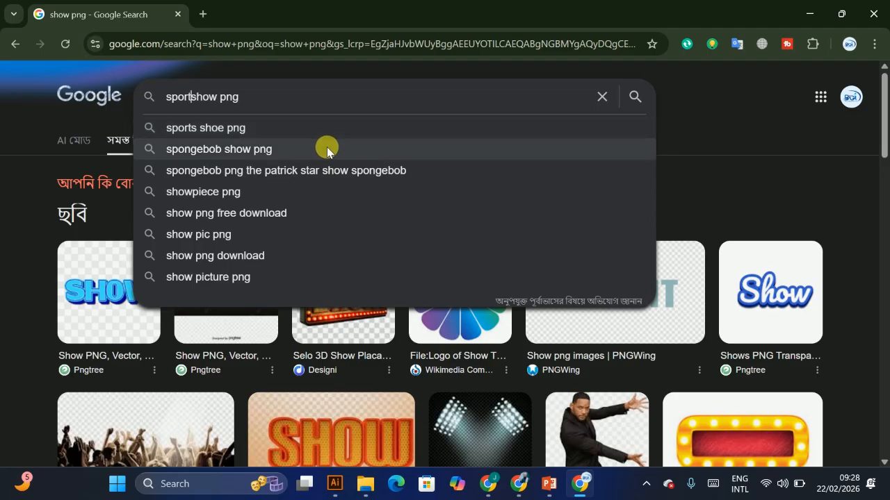
type("t")
key("Return")
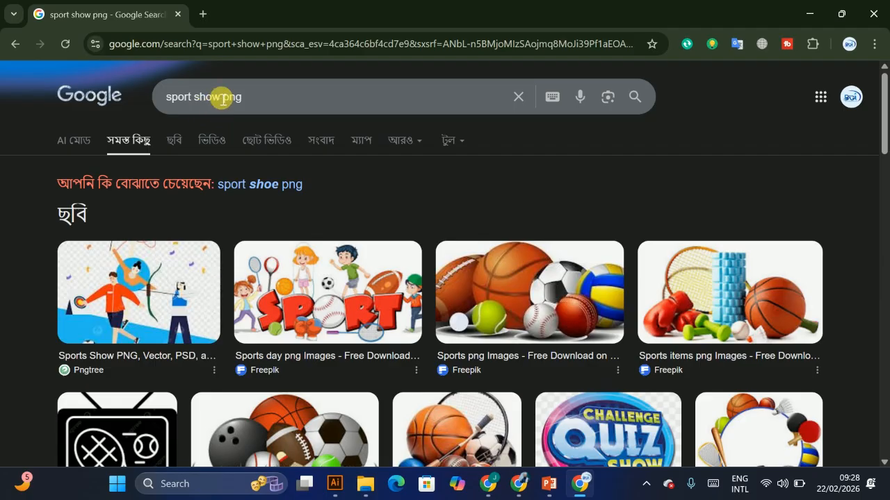
left_click(224, 97)
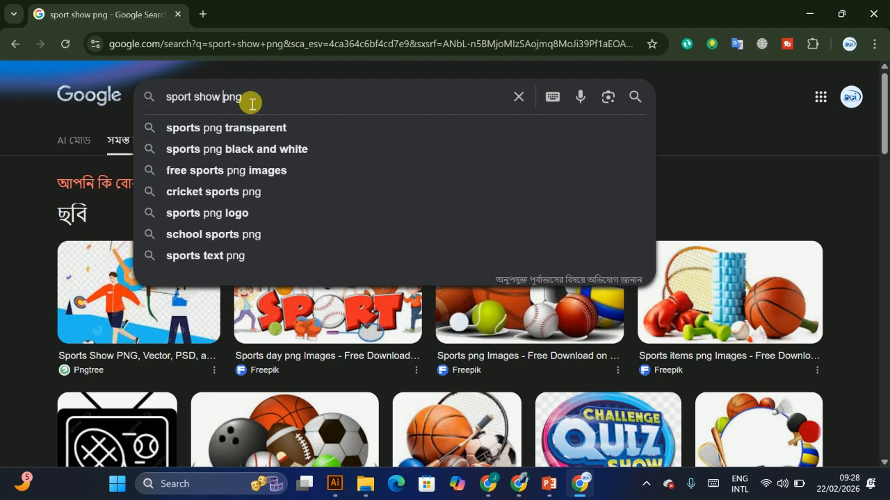
key("BackSpace")
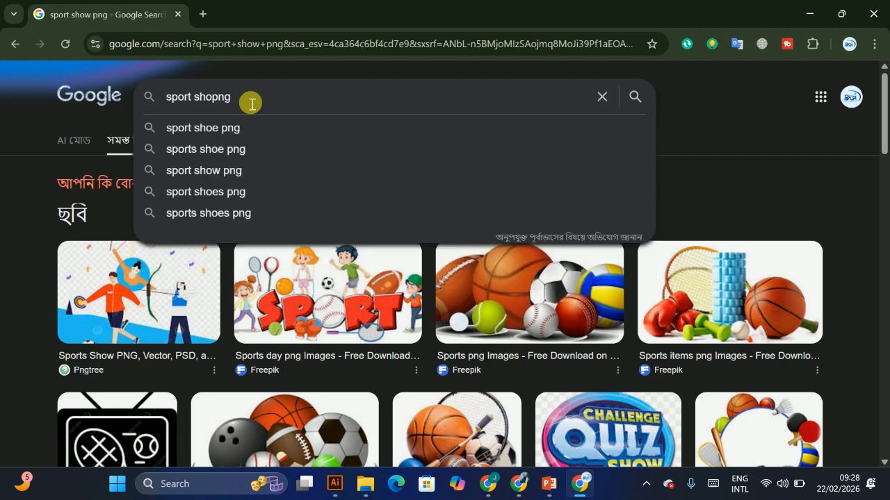
type("p")
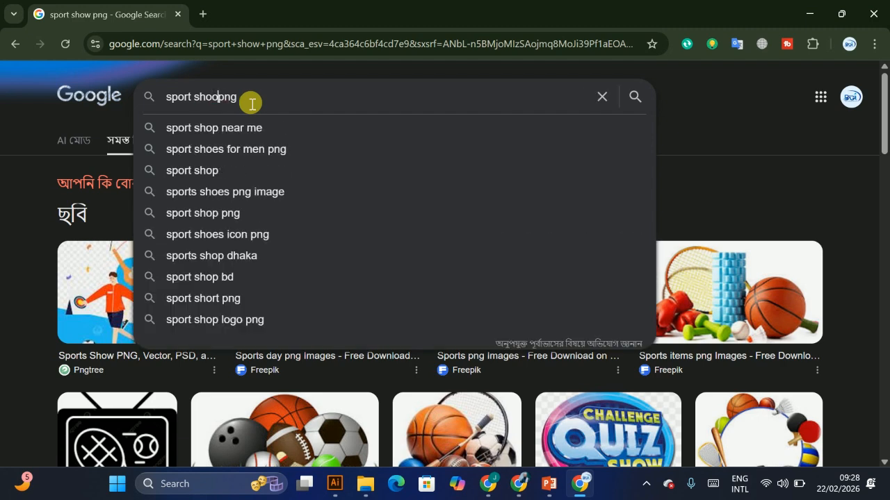
key("BackSpace")
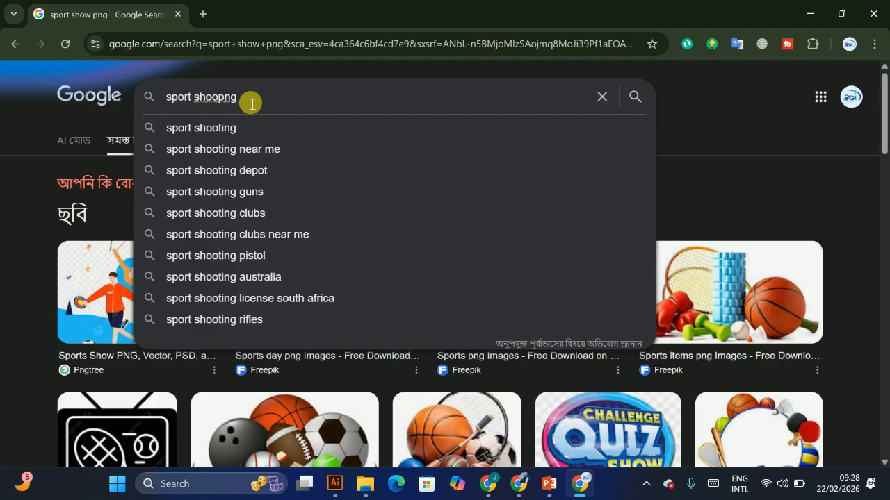
type("w")
key("Return")
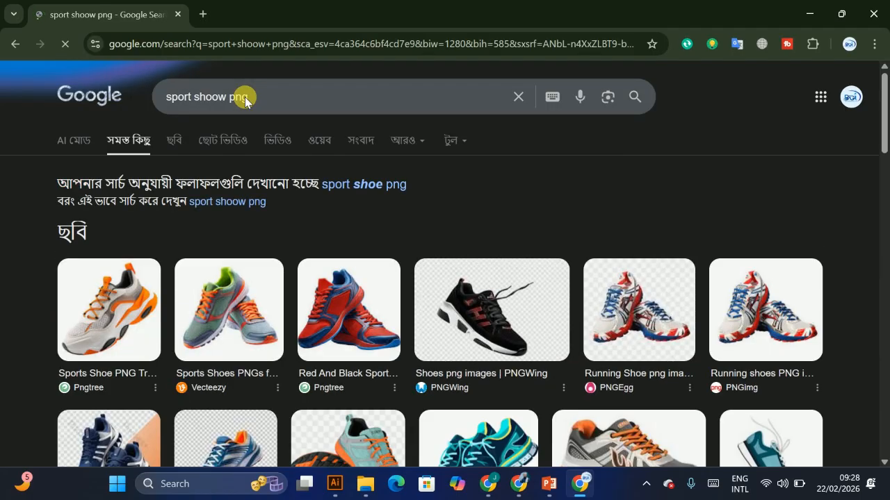
Step: Browse the shoe image results and preview a Freepik running shoe image
scroll(362, 278, "down", 2)
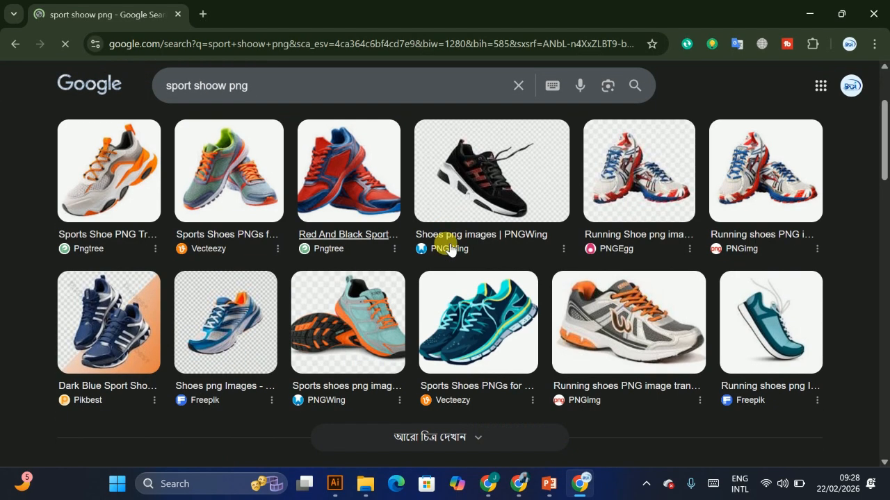
left_click(784, 315)
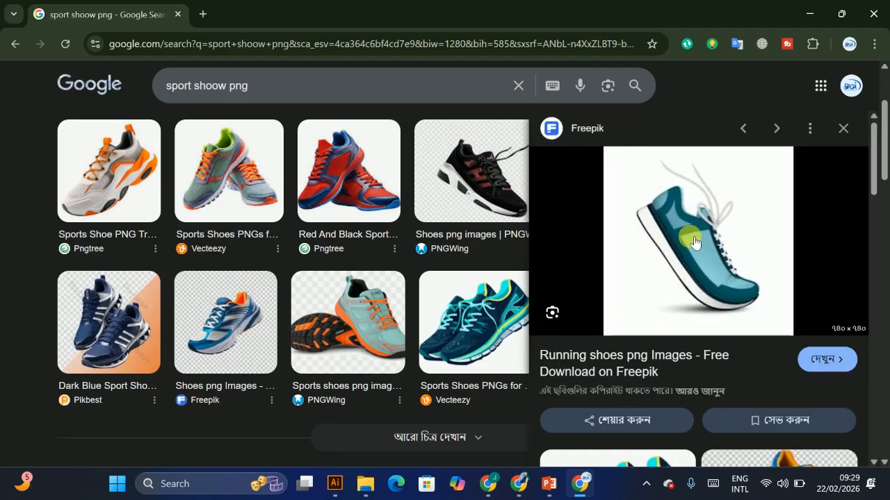
scroll(671, 279, "down", 5)
scroll(461, 188, "down", 1)
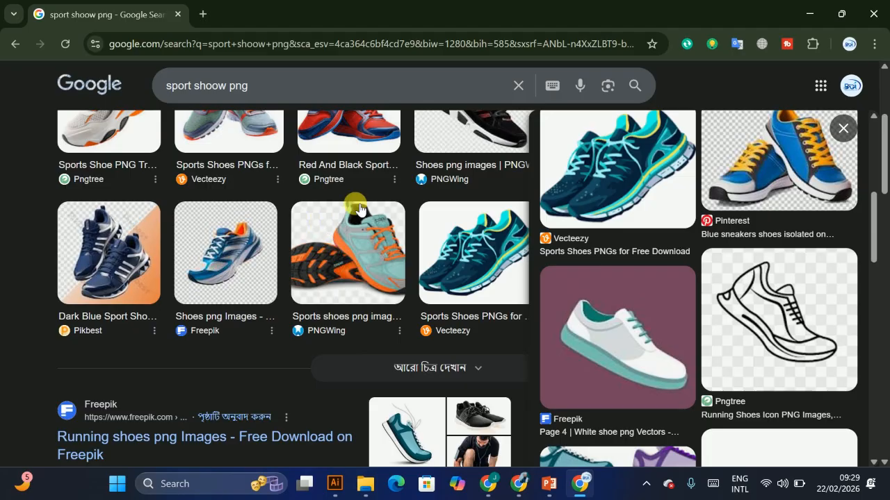
scroll(359, 210, "down", 6)
scroll(532, 303, "up", 5)
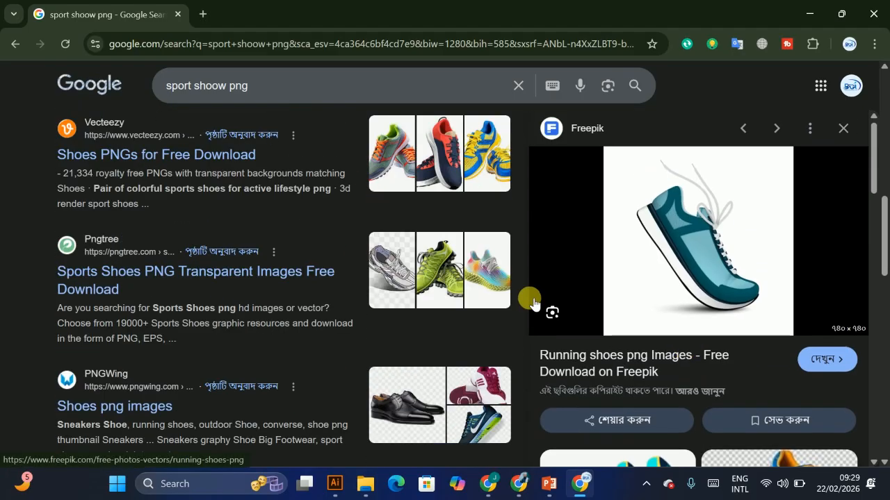
scroll(234, 199, "up", 6)
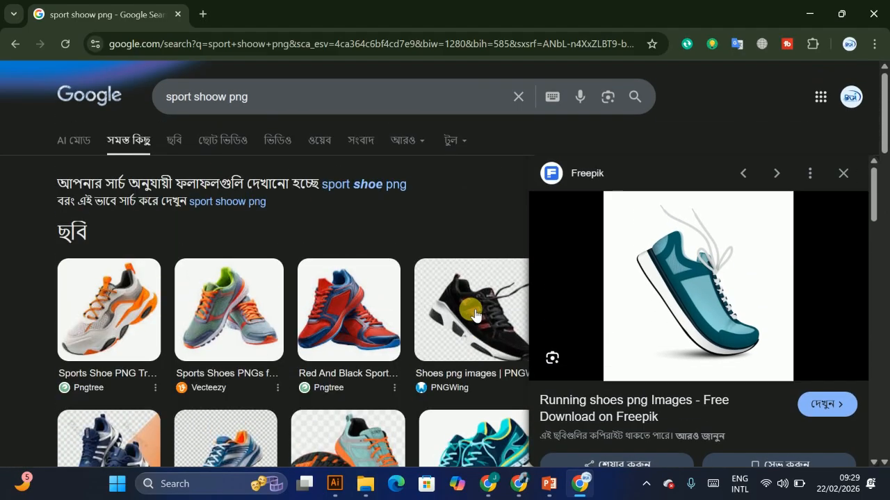
Step: Switch back to Illustrator and try to move the shoe from the reference design onto the new artboard
left_click(808, 12)
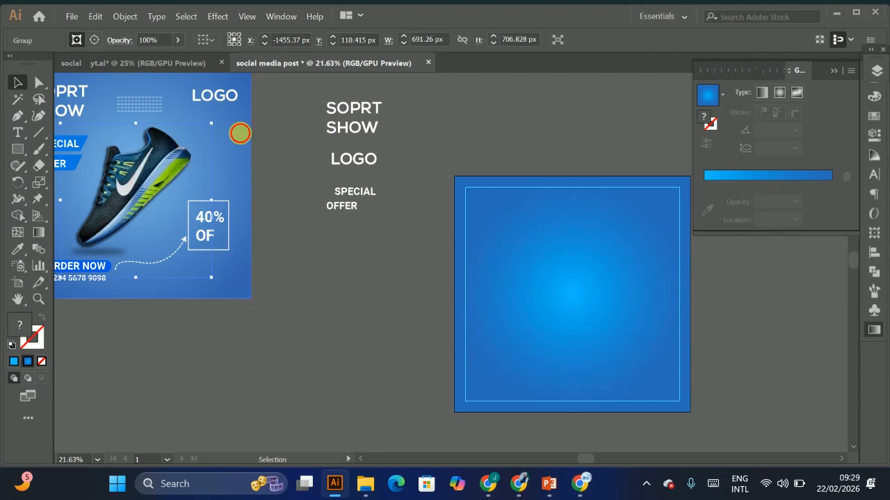
left_click(240, 133, "ctrl")
key("ctrl+2")
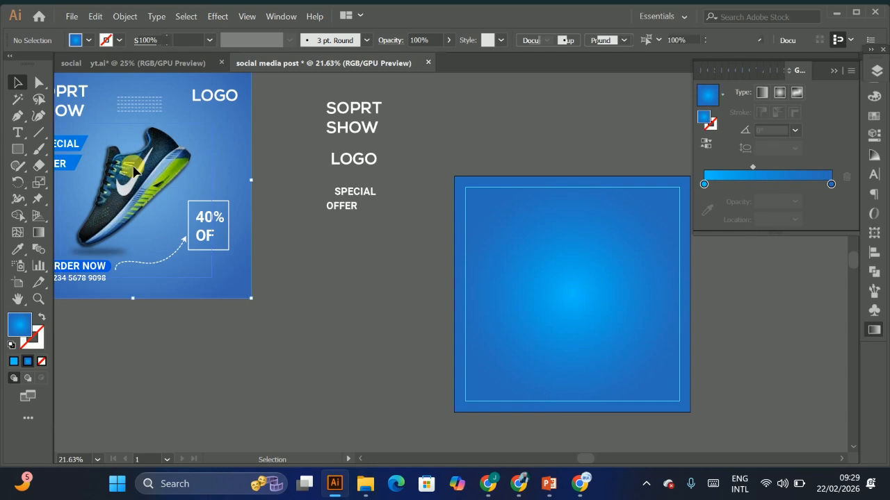
left_click(212, 144)
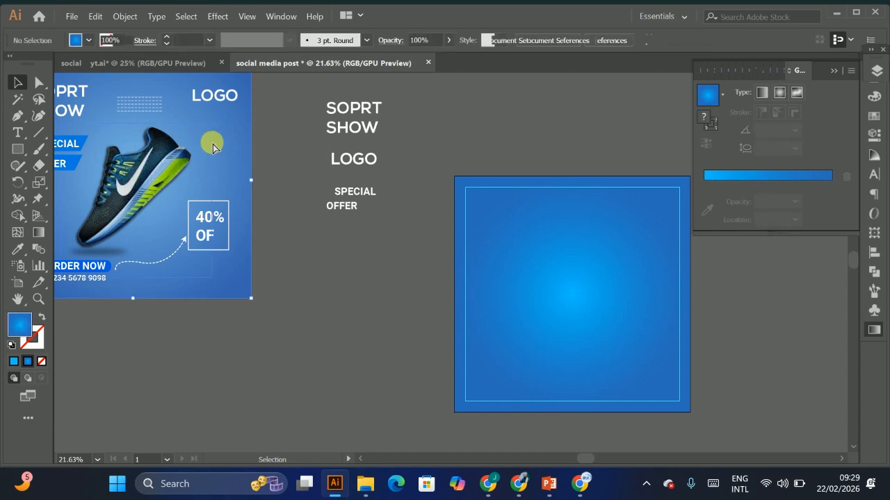
key("ctrl+2")
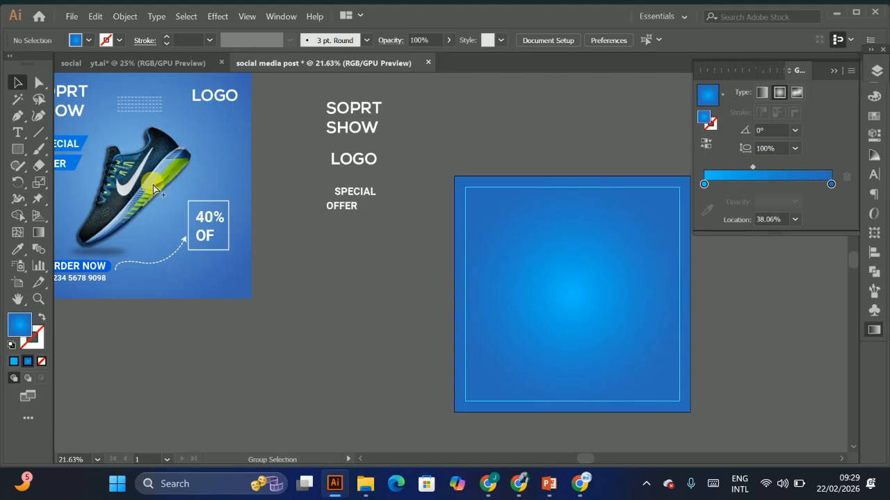
key("ctrl+alt+2")
left_click(273, 137)
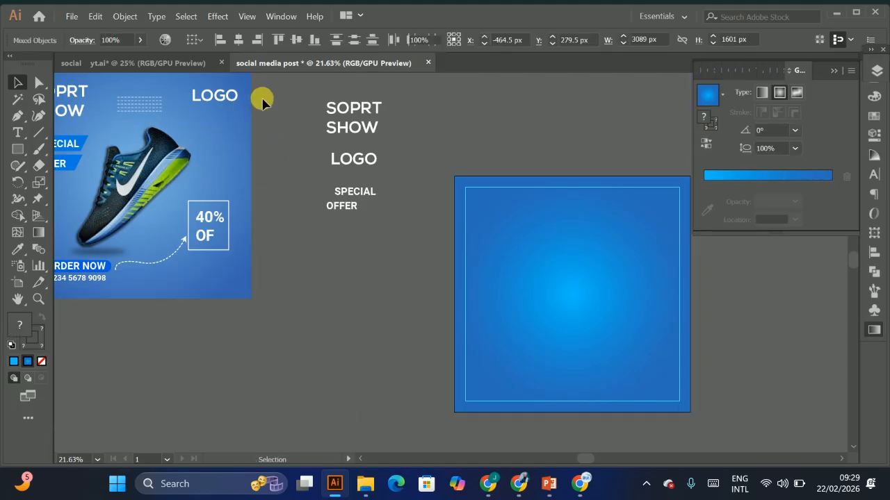
left_click(229, 132)
key("ctrl+2")
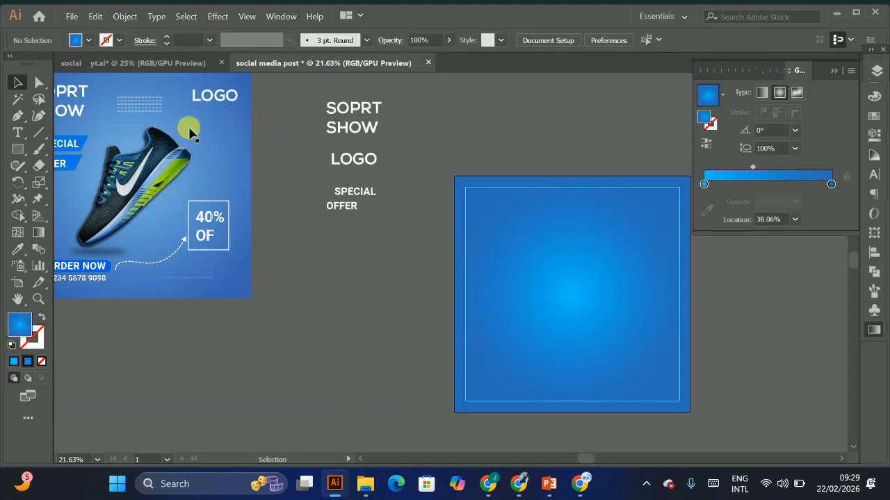
left_click_drag(189, 132, 136, 188)
key("ctrl+z")
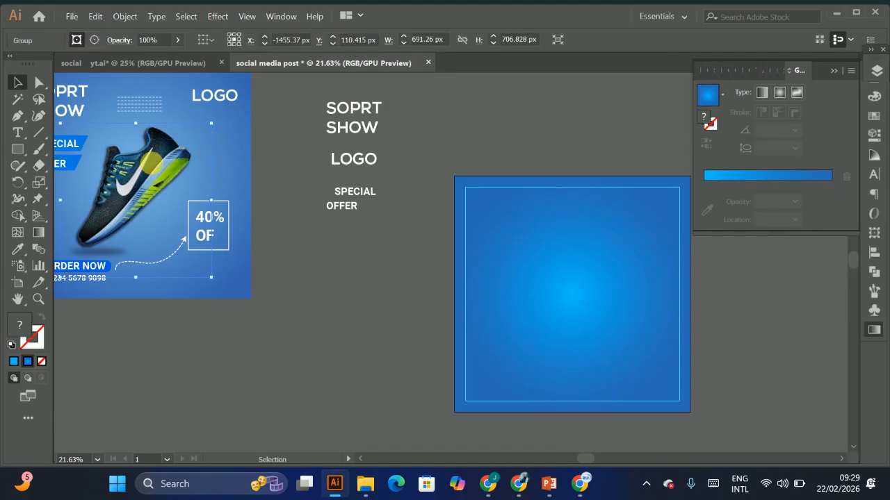
left_click_drag(149, 177, 569, 261)
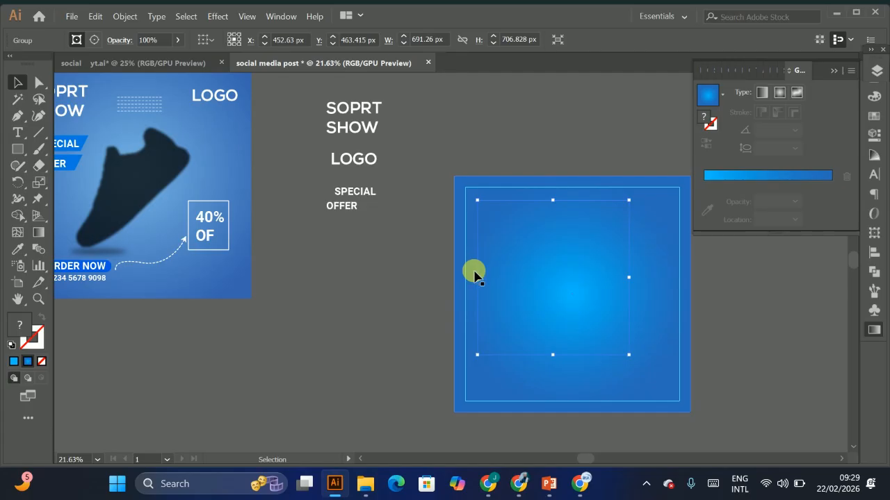
key("ctrl+z")
Step: Zoom into the reference design and try dragging the shoe image out of it
left_click_drag(191, 185, 258, 195)
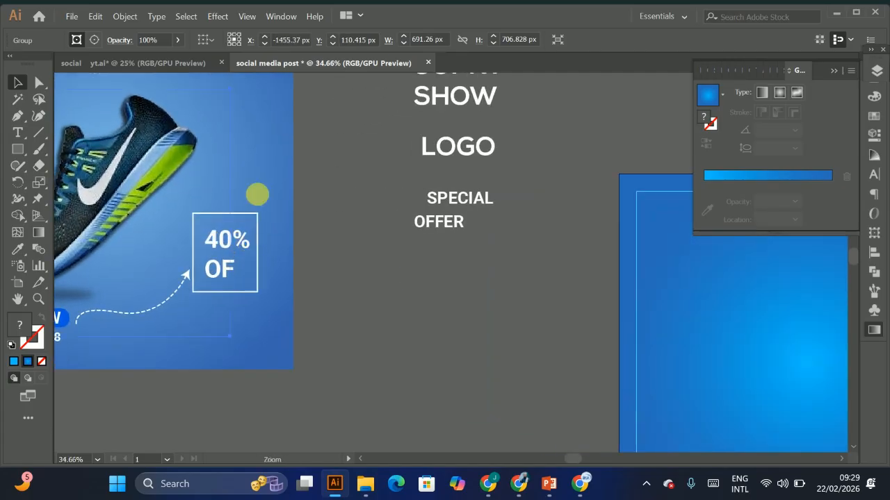
left_click(269, 120)
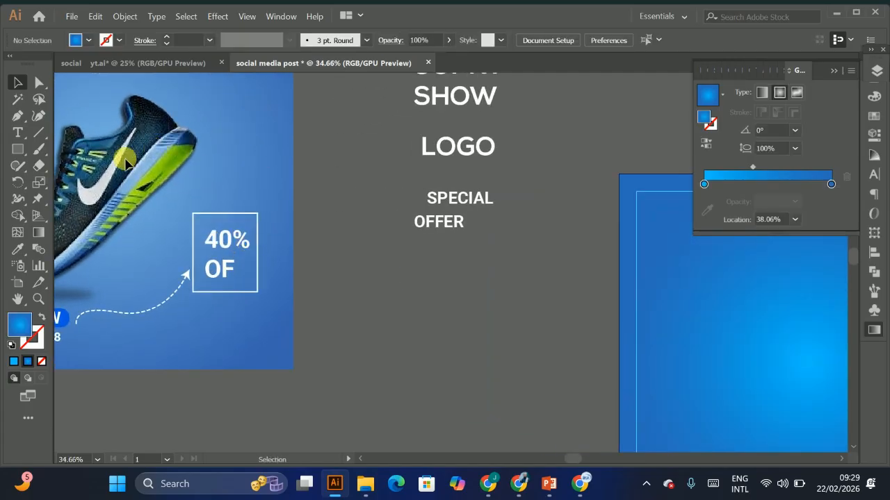
left_click_drag(126, 163, 230, 150)
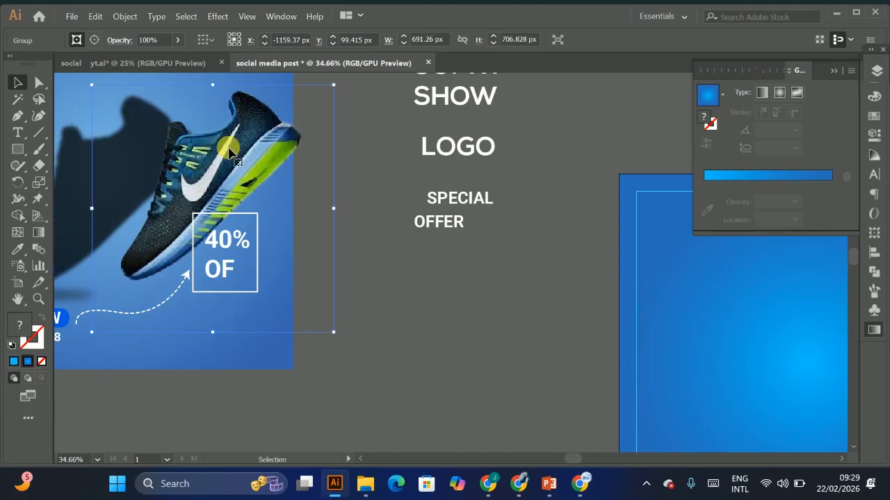
key("ctrl+z")
left_click_drag(146, 166, 376, 142)
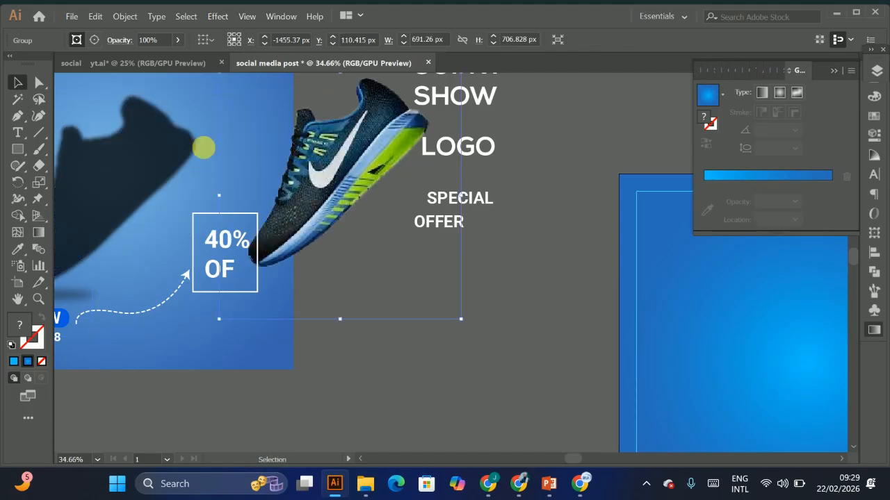
left_click(166, 155)
key("ctrl+z")
scroll(317, 202, "down", 2)
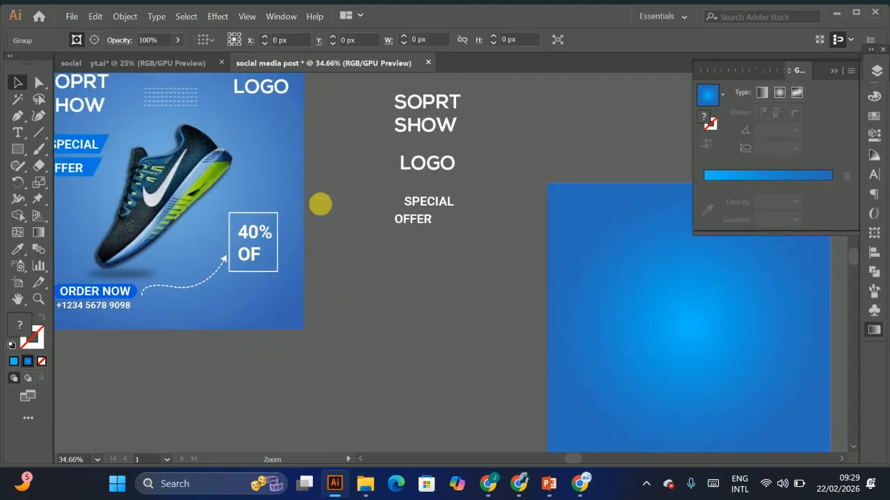
Step: Move the shoe image from the reference design to the center of the new artboard and scale it down slightly
left_click_drag(128, 179, 656, 294)
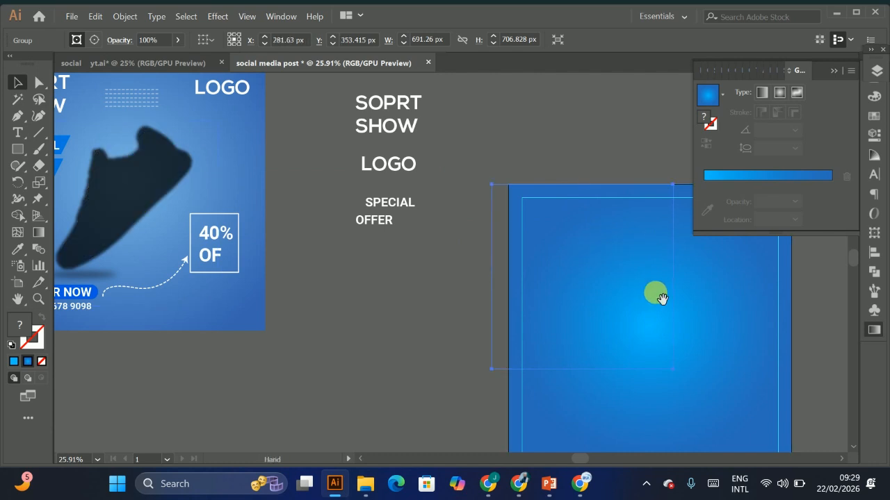
key("space")
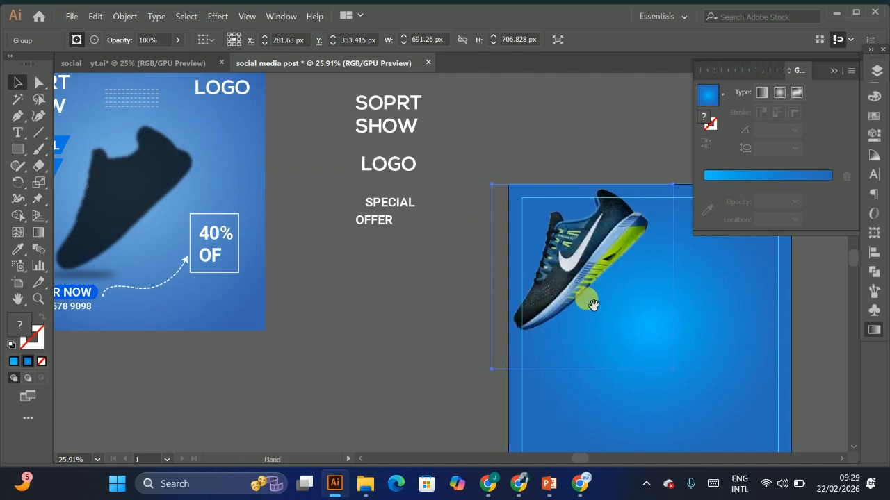
left_click_drag(589, 301, 402, 218)
left_click_drag(437, 174, 513, 228)
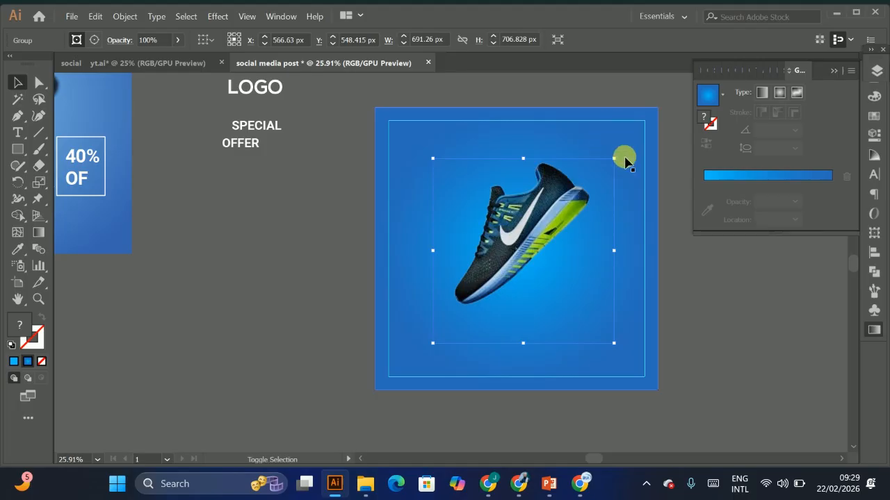
left_click_drag(613, 153, 570, 208)
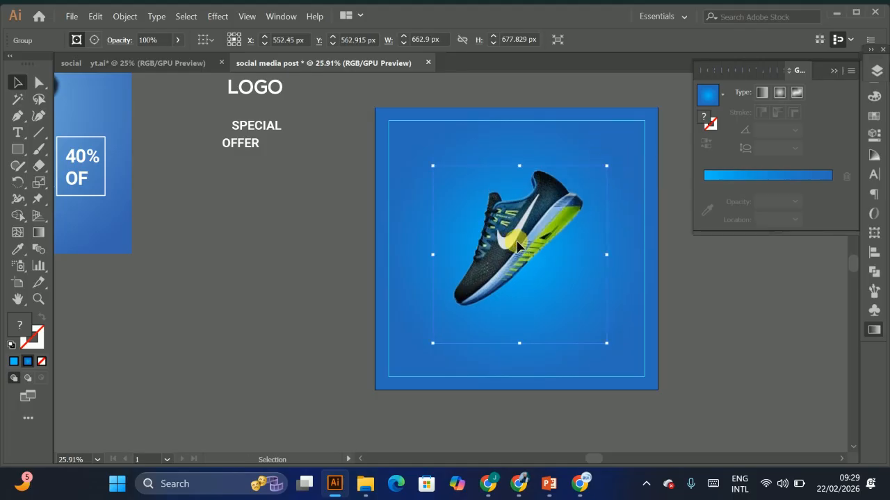
Step: Reposition the shoe image on the artboard and scale it to about 635 x 649 px
left_click_drag(518, 249, 459, 278)
left_click_drag(175, 248, 295, 219)
scroll(249, 192, "up", 3)
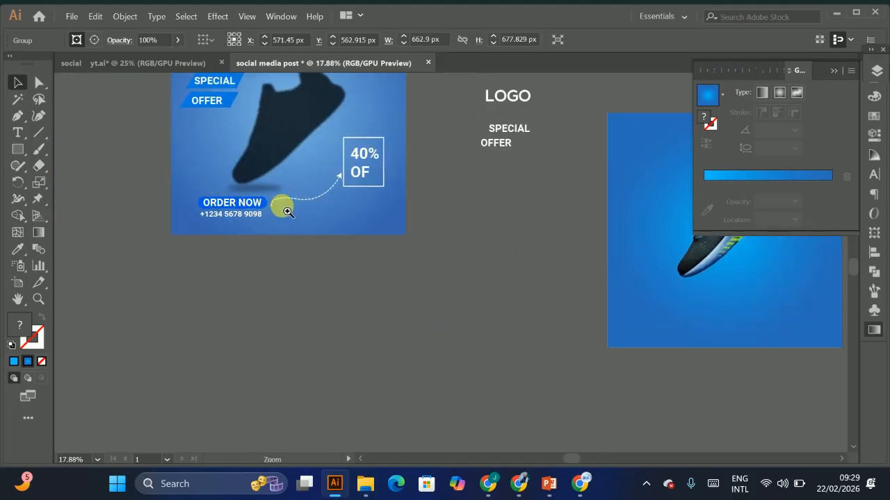
left_click_drag(511, 228, 385, 403)
left_click_drag(643, 297, 632, 229)
left_click_drag(559, 240, 438, 255)
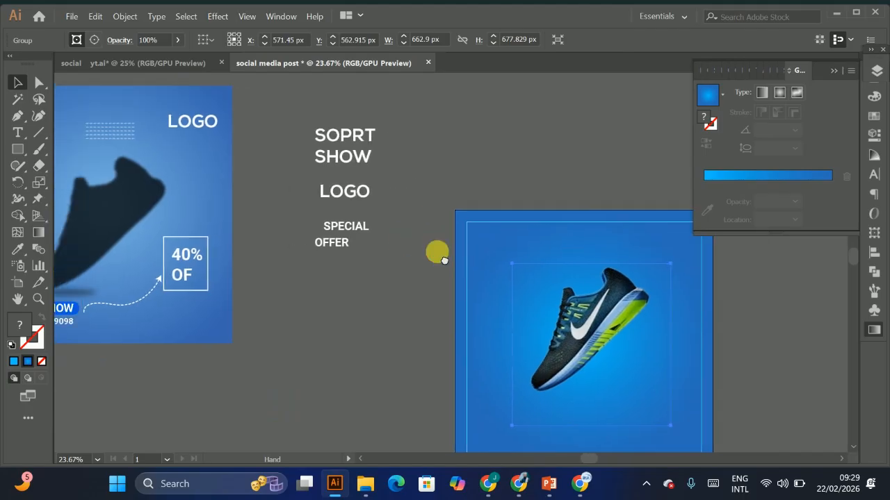
scroll(618, 337, "down", 2)
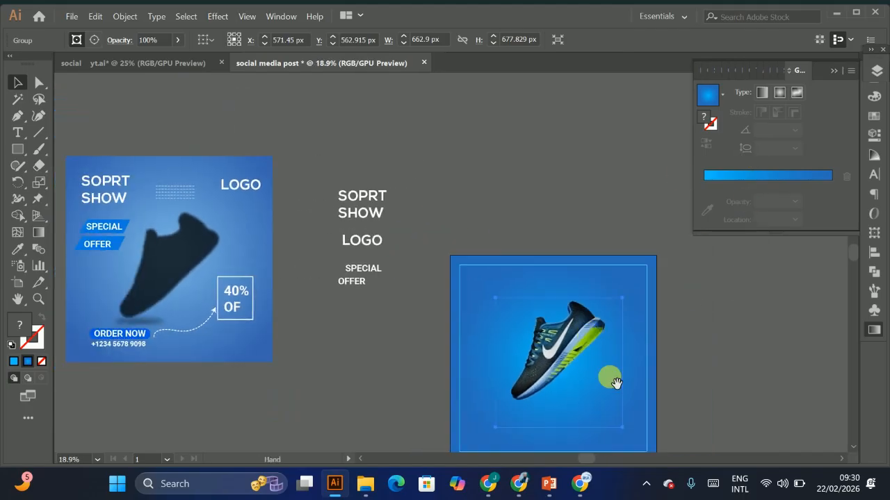
left_click_drag(610, 377, 512, 276)
scroll(417, 193, "up", 6)
left_click_drag(605, 206, 602, 205)
left_click_drag(523, 277, 503, 308)
scroll(528, 296, "down", 5)
scroll(426, 229, "up", 5)
left_click_drag(489, 268, 485, 264)
scroll(577, 278, "down", 2)
left_click_drag(600, 322, 675, 282)
left_click_drag(604, 278, 622, 277)
left_click_drag(415, 303, 689, 279)
left_click_drag(467, 260, 173, 265)
left_click_drag(532, 294, 547, 314)
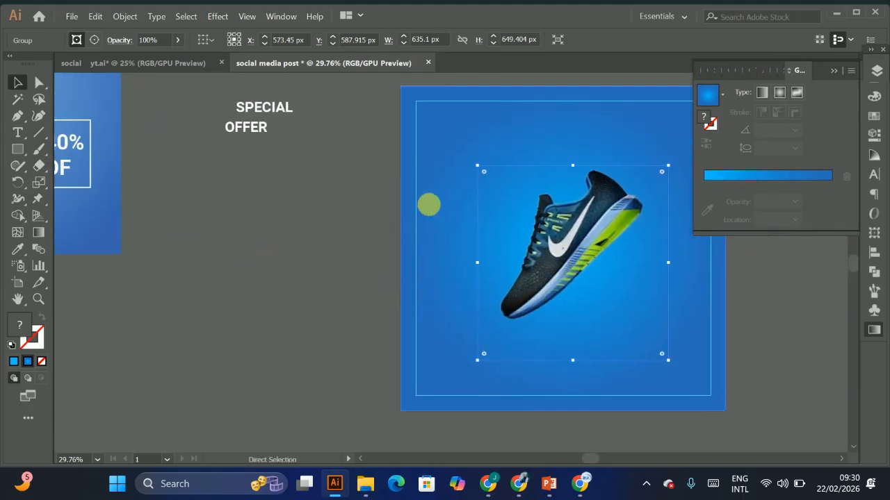
Step: Move the LOGO text into the artboard's top-right corner
scroll(417, 201, "down", 2)
scroll(300, 219, "up", 3)
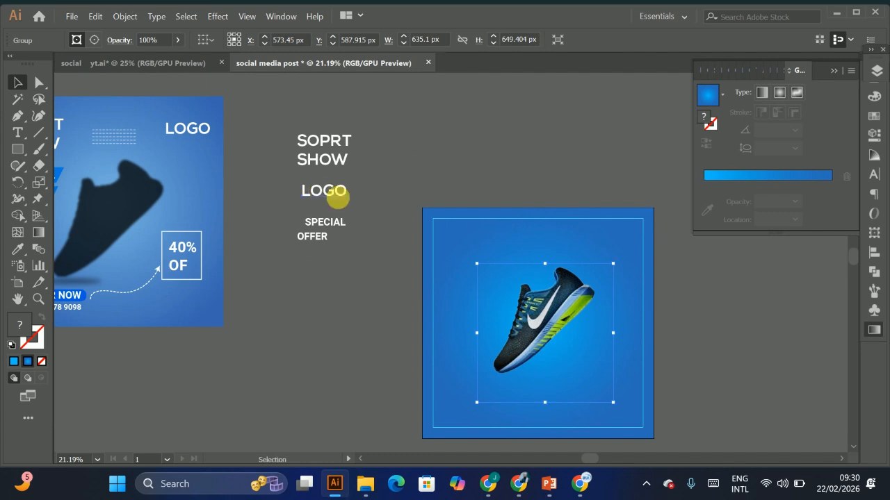
left_click_drag(336, 198, 616, 250)
scroll(614, 242, "up", 3)
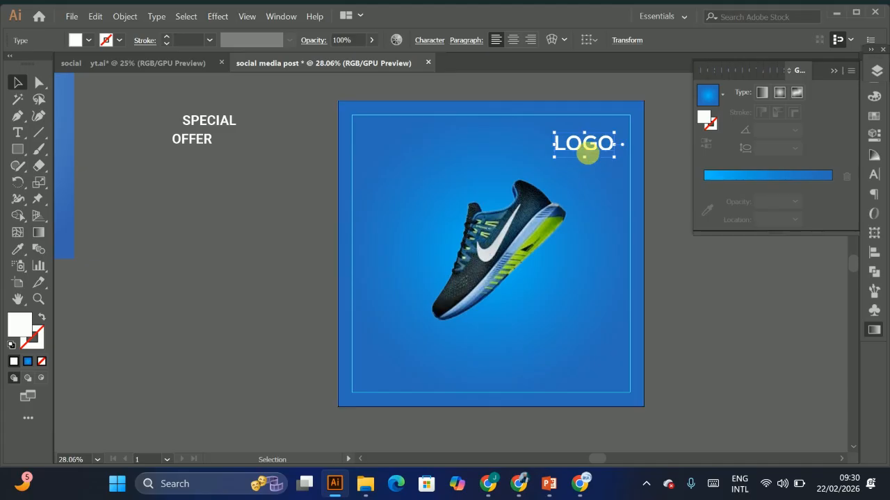
left_click_drag(592, 145, 594, 148)
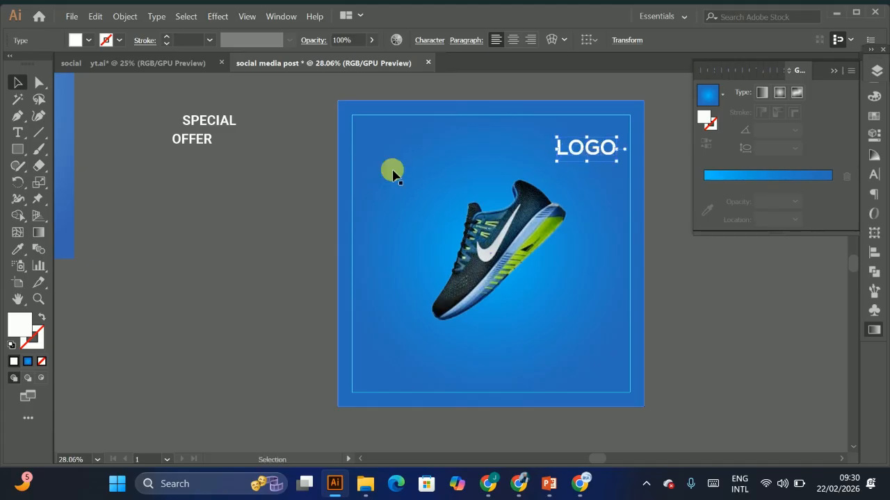
Step: Move the SOPRT SHOW title into the artboard's top-left corner and enlarge it to about 91 pt
scroll(535, 167, "down", 2)
left_click_drag(508, 183, 476, 242)
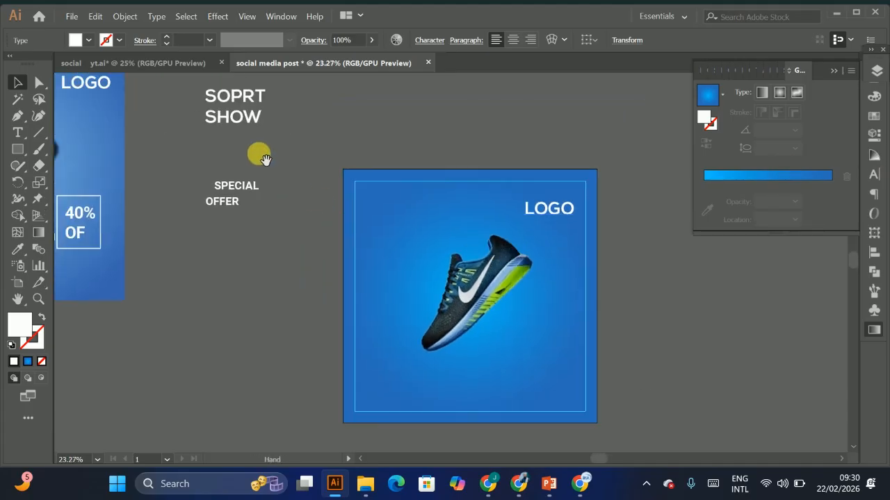
left_click(252, 118)
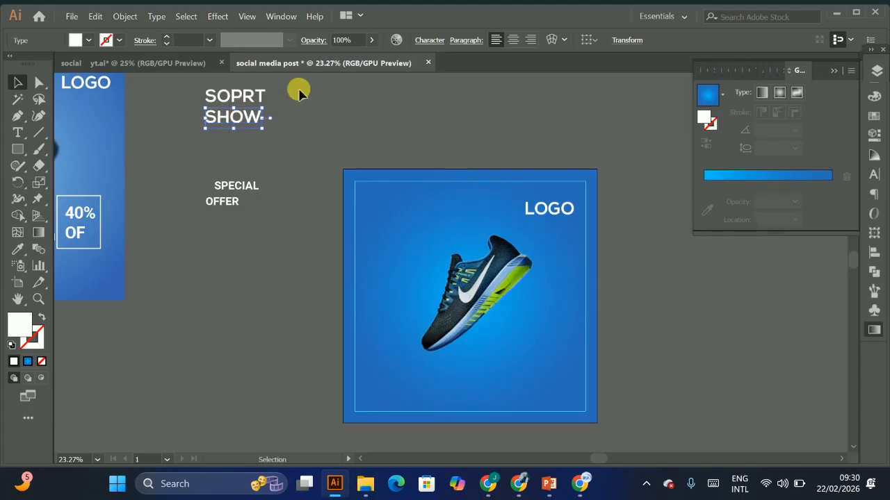
left_click(234, 97, "shift")
left_click_drag(234, 97, 408, 230)
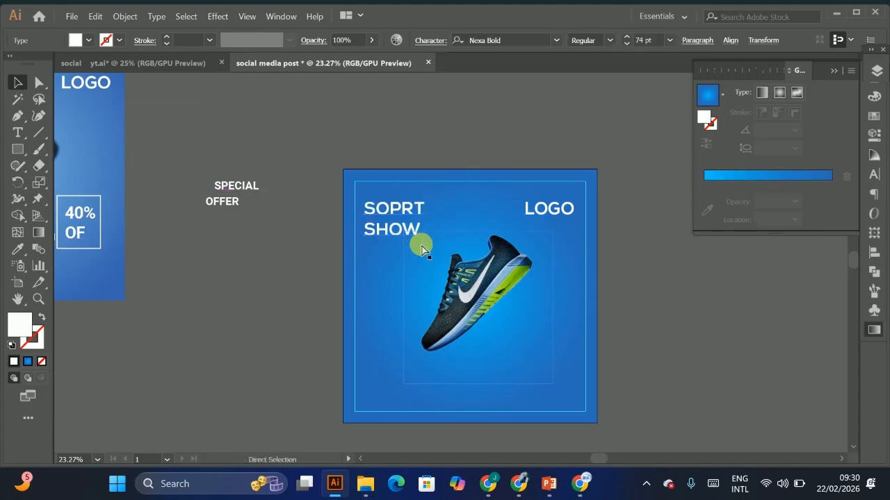
left_click_drag(423, 243, 437, 253)
mouse_move(395, 228)
left_mouse_down()
mouse_move(417, 210)
mouse_move(401, 192)
mouse_move(390, 213)
left_mouse_up()
left_click_drag(434, 241, 437, 243)
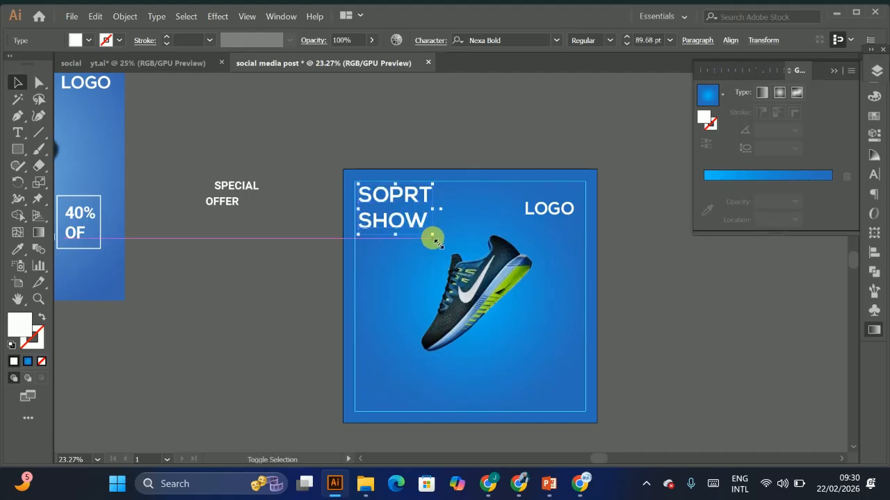
left_click_drag(545, 304, 519, 312)
left_click_drag(462, 284, 477, 282)
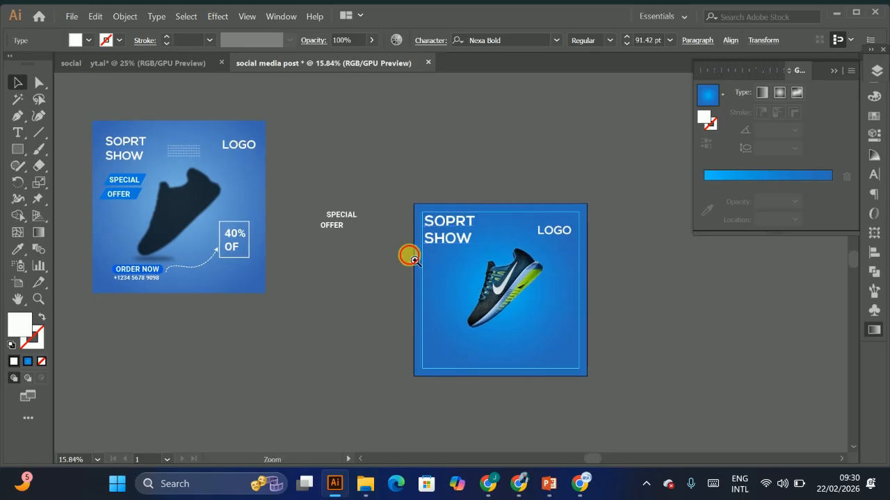
Step: Draw a rectangle over the SPECIAL text and fill it with the blue gradient
scroll(410, 256, "up", 3)
left_click_drag(560, 260, 603, 219)
left_click_drag(357, 168, 457, 238)
left_click_drag(457, 238, 369, 263)
left_click_drag(251, 164, 294, 242)
left_click(317, 273)
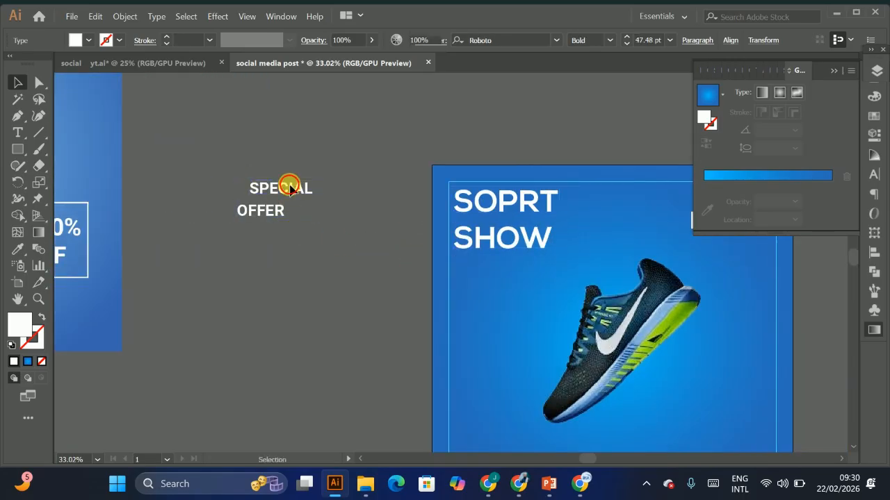
left_click_drag(289, 185, 270, 186)
left_click_drag(237, 253, 379, 359)
left_click_drag(361, 144, 324, 292)
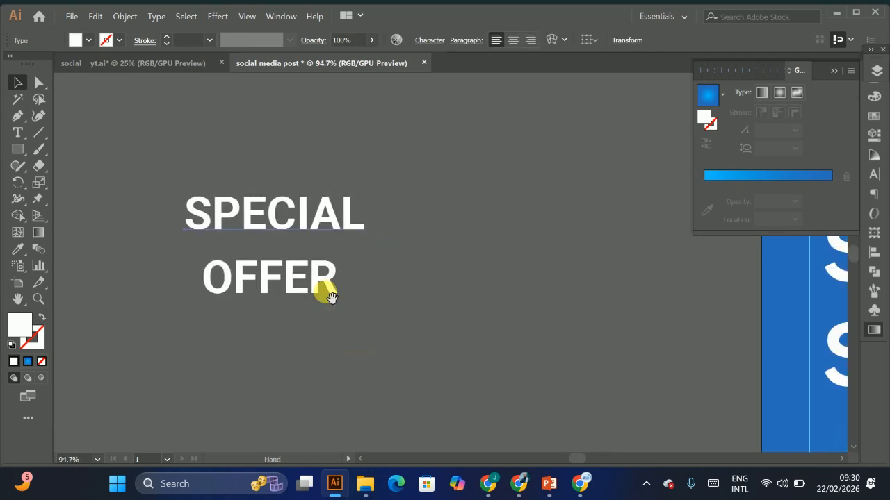
left_click(17, 151)
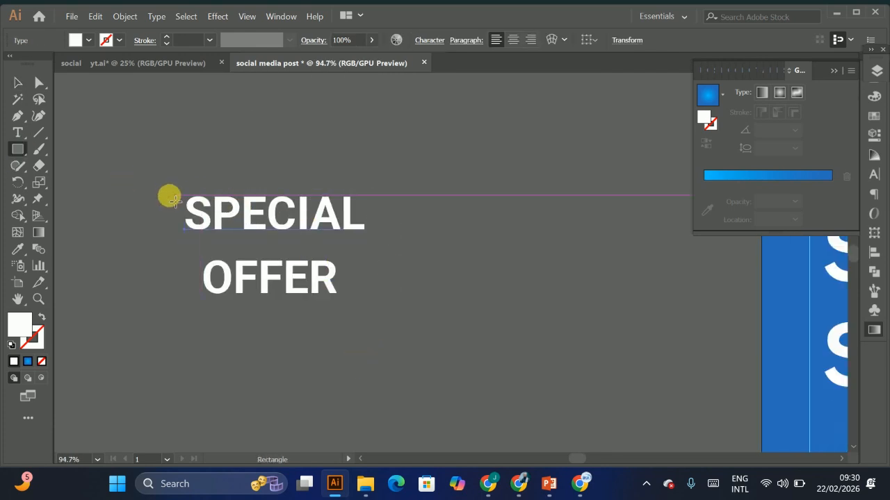
left_click_drag(166, 185, 373, 240)
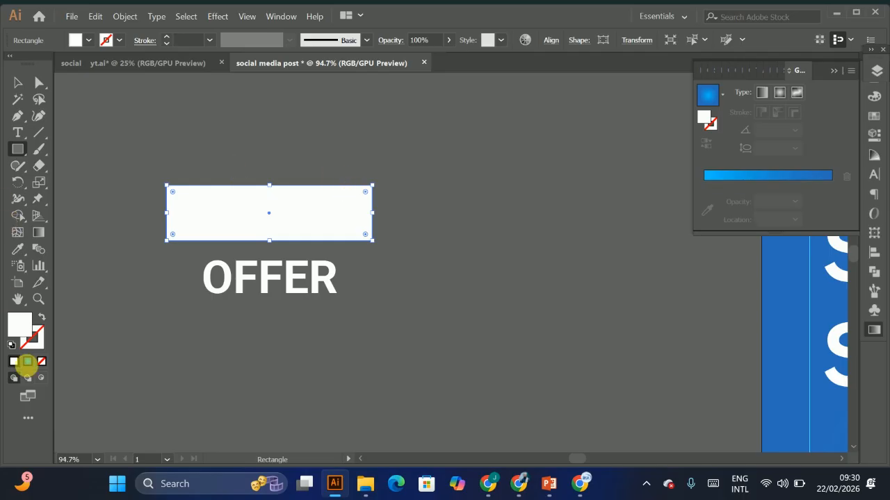
left_click(27, 361)
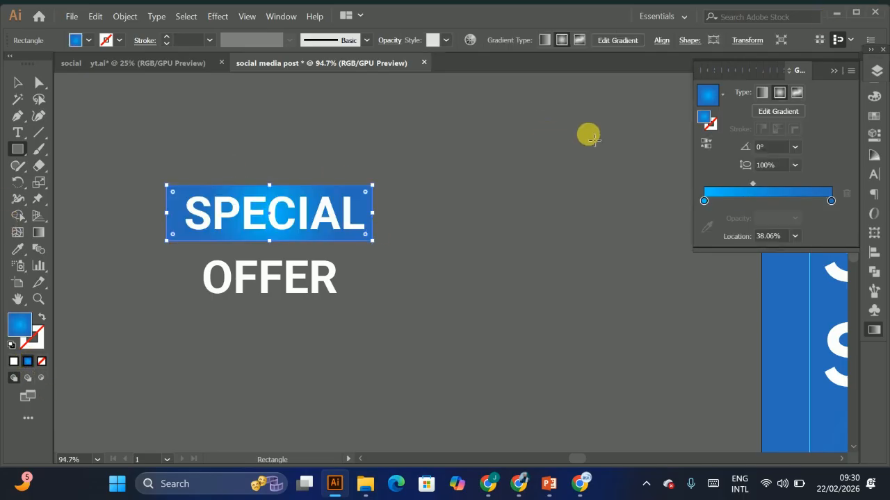
Step: Shift the rectangle's top corners sideways to slant it into a parallelogram banner
left_click(39, 83)
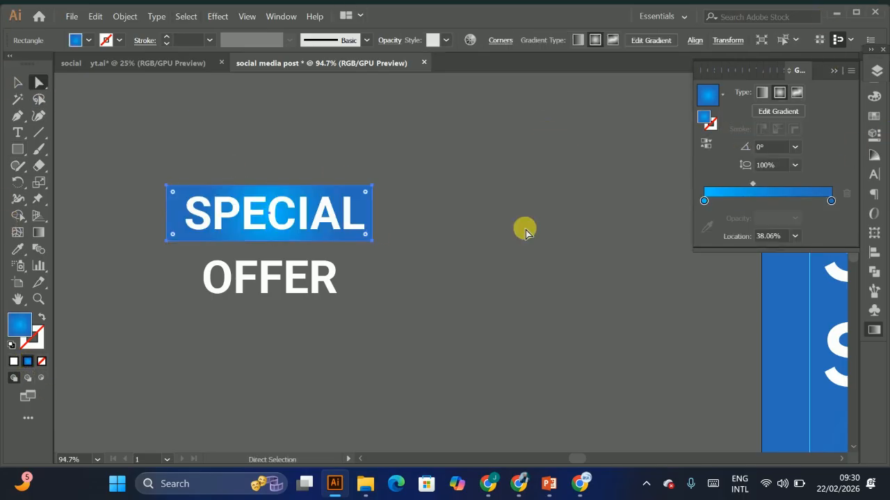
left_click_drag(375, 191, 394, 187)
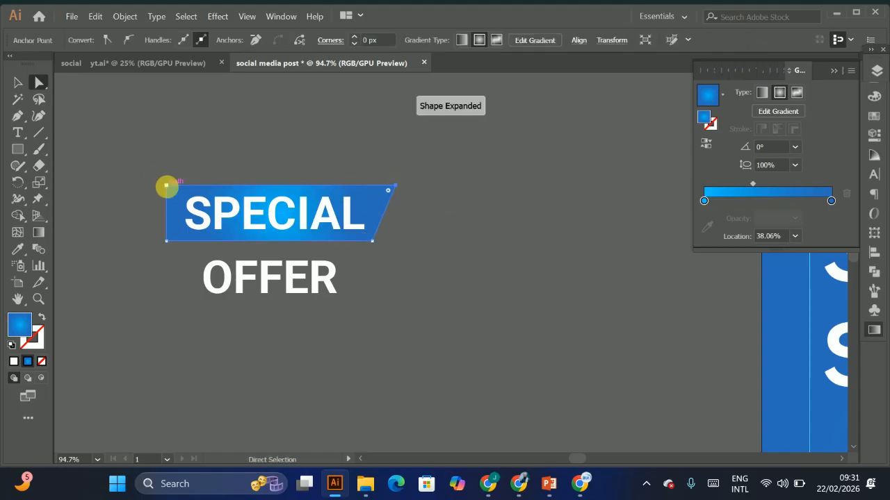
left_click_drag(166, 186, 180, 186)
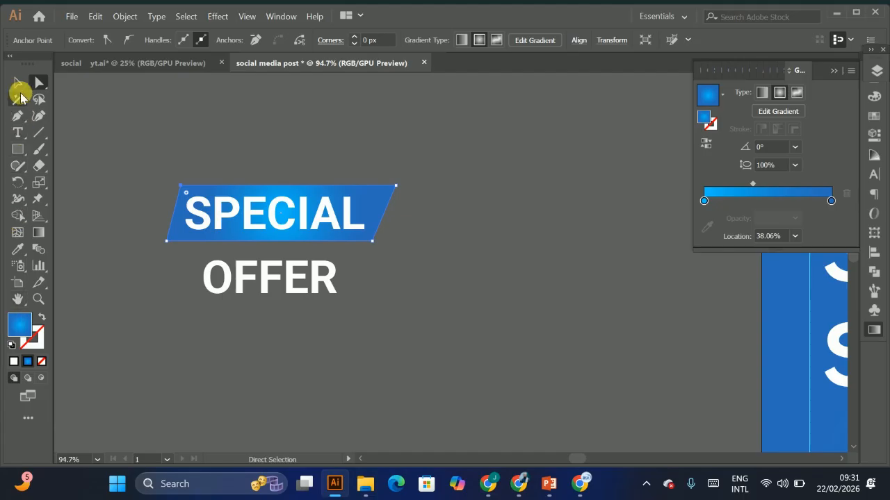
Step: Duplicate the slanted banner behind the OFFER text and group both SPECIAL OFFER labels
left_click(17, 82)
left_click(410, 263)
left_click_drag(382, 202, 380, 270)
left_click_drag(295, 206, 319, 210)
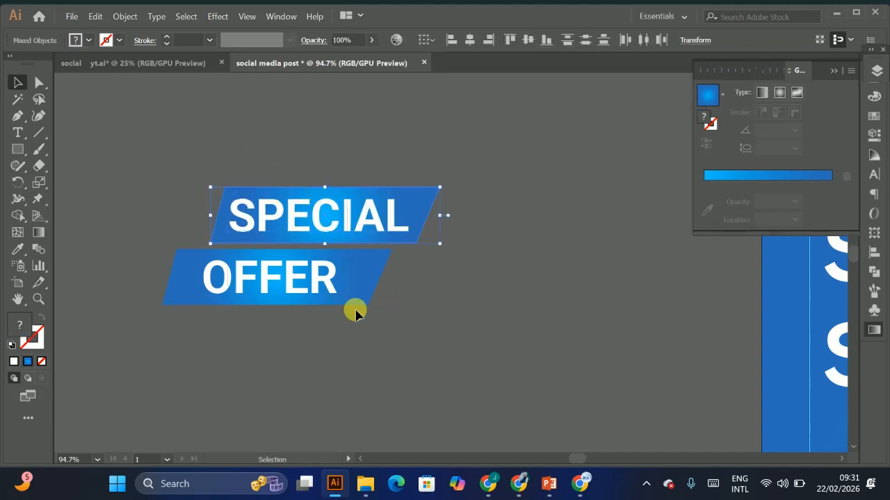
left_click_drag(355, 311, 369, 328)
key("ctrl+g")
Step: Place the SPECIAL OFFER group on the artboard below the SOPRT SHOW title, about 329 px wide
left_click_drag(549, 279, 327, 207)
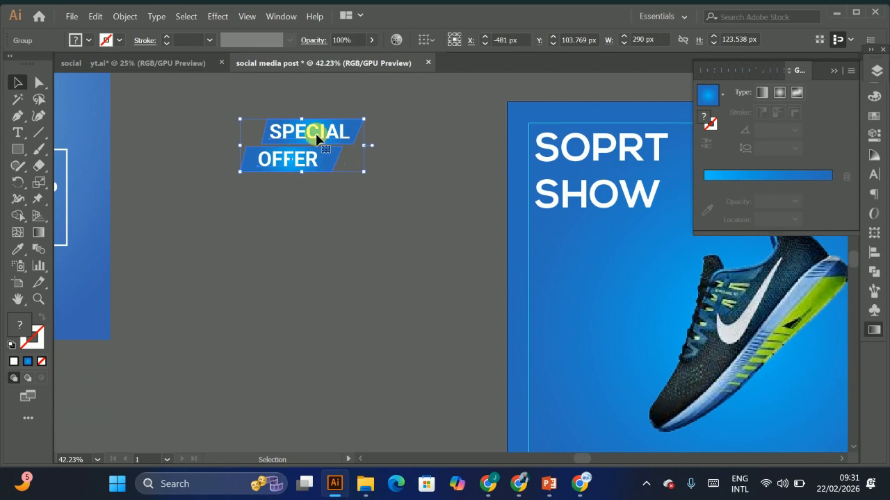
left_click_drag(316, 139, 605, 258)
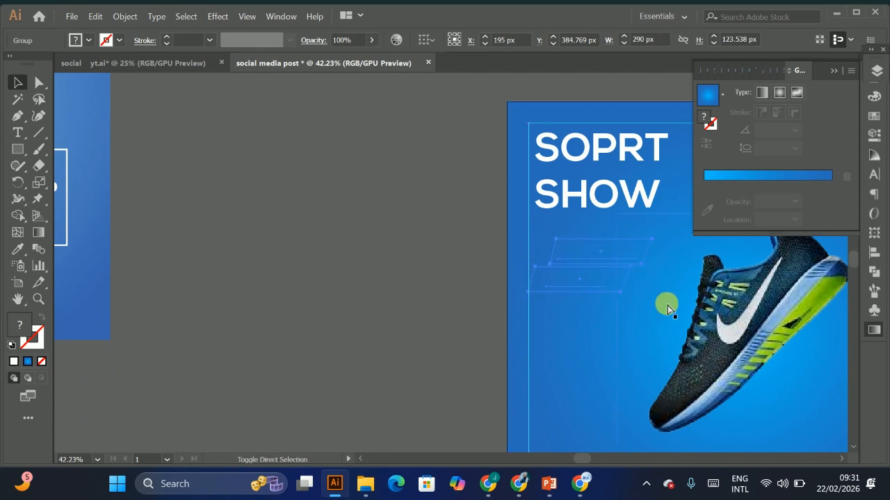
left_click_drag(667, 308, 685, 299)
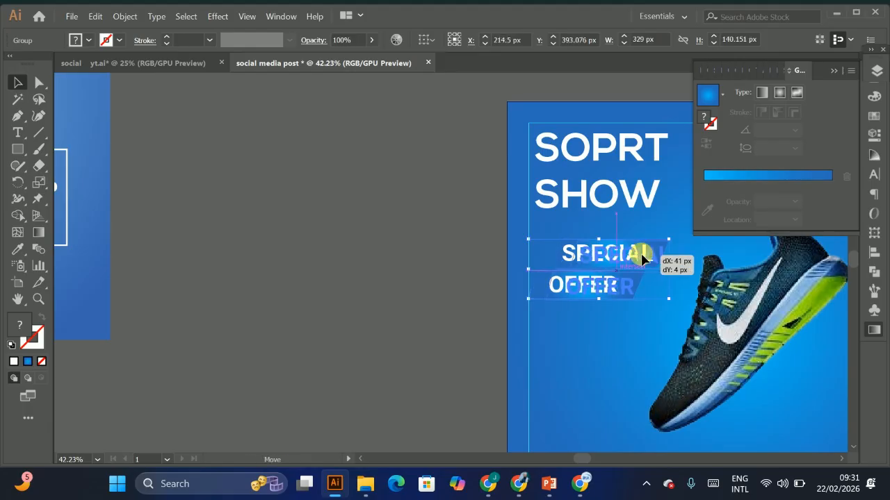
left_click(310, 230)
left_click_drag(581, 279, 424, 218)
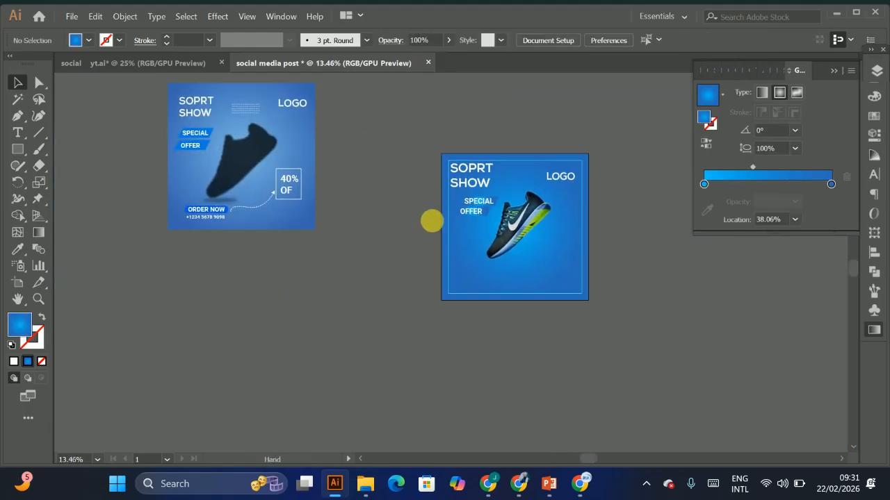
left_click_drag(477, 171, 560, 190)
left_click(516, 221)
scroll(521, 262, "down", 3)
left_click_drag(127, 280, 417, 359)
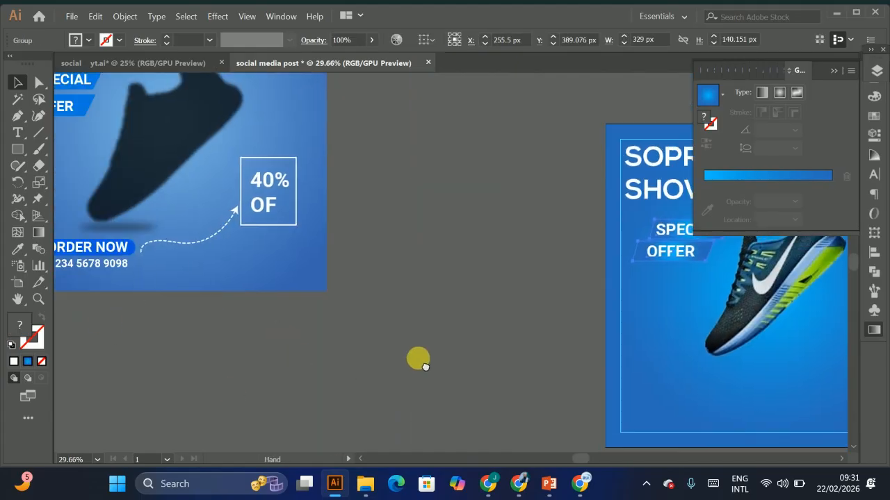
left_click_drag(137, 262, 213, 256)
left_click_drag(311, 262, 232, 287)
left_click_drag(363, 266, 478, 269)
left_click_drag(522, 306, 350, 279)
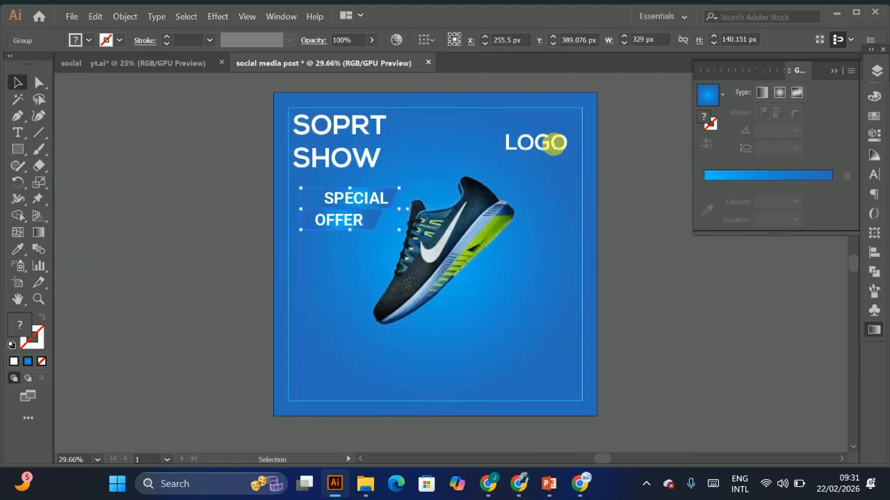
Step: Duplicate the LOGO text beside the shoe, retype it as 40% OFF and position it
left_click_drag(553, 143, 590, 375)
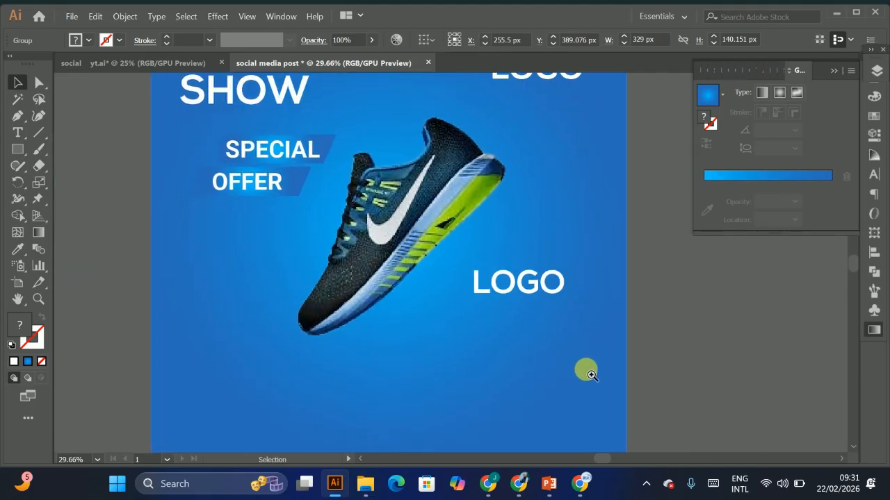
left_click(535, 288)
double_click(537, 292)
type("40")
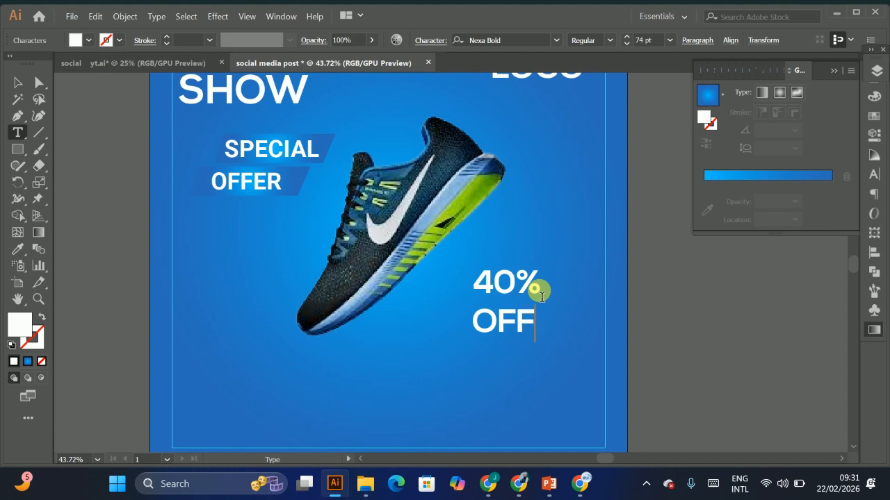
left_click(17, 82)
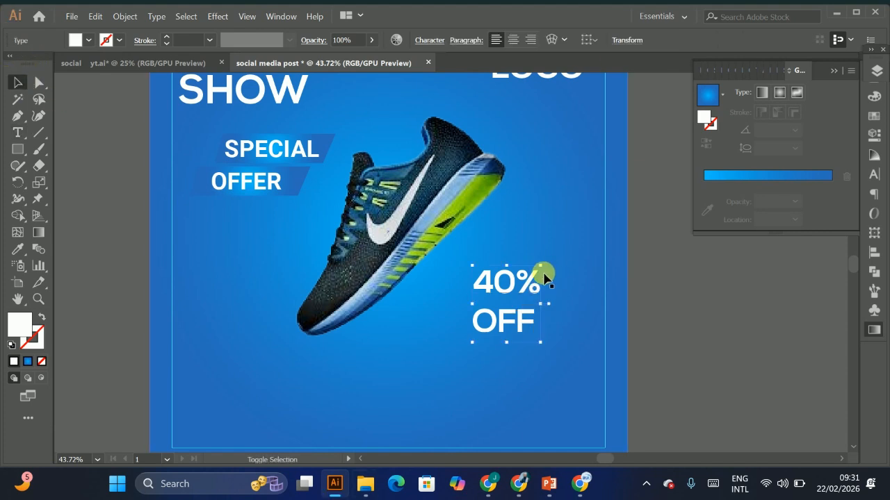
mouse_move(540, 266)
left_mouse_down()
mouse_move(533, 273)
mouse_move(552, 270)
left_mouse_up()
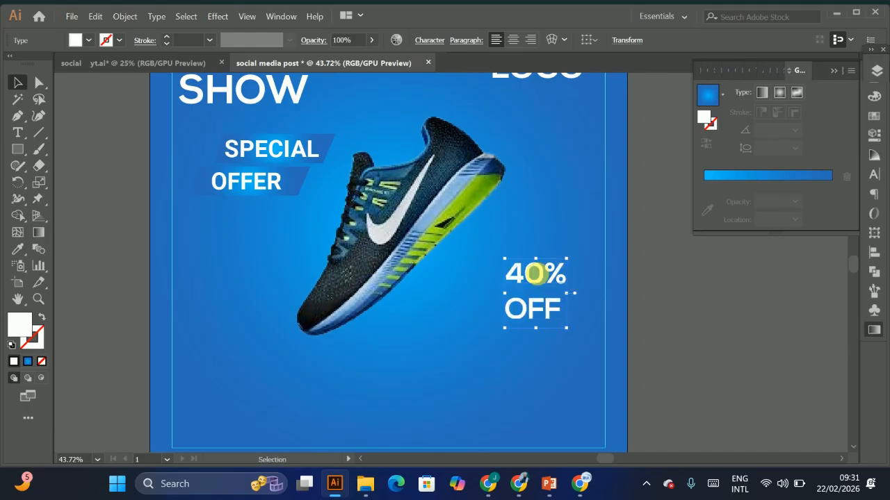
Step: Draw a rectangle around the 40% OFF text, swap it to a white outline and set the stroke to 6 pt
left_click(18, 148)
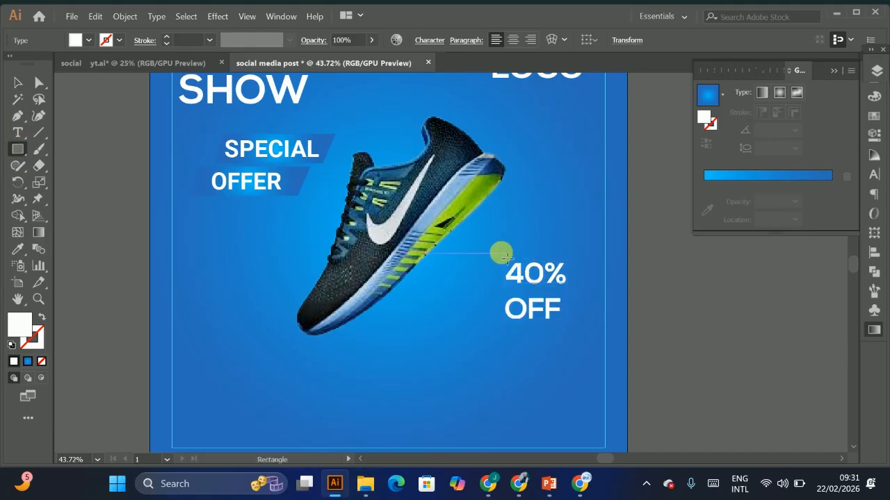
left_click_drag(502, 255, 576, 335)
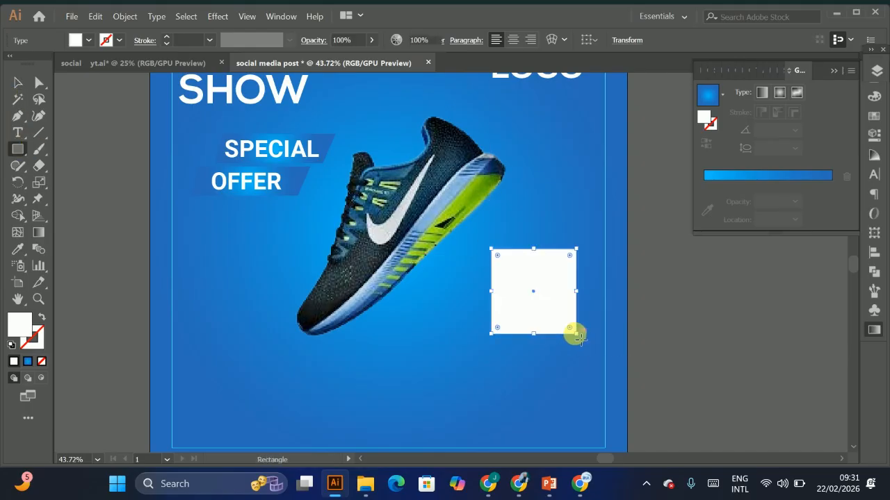
left_click(43, 319)
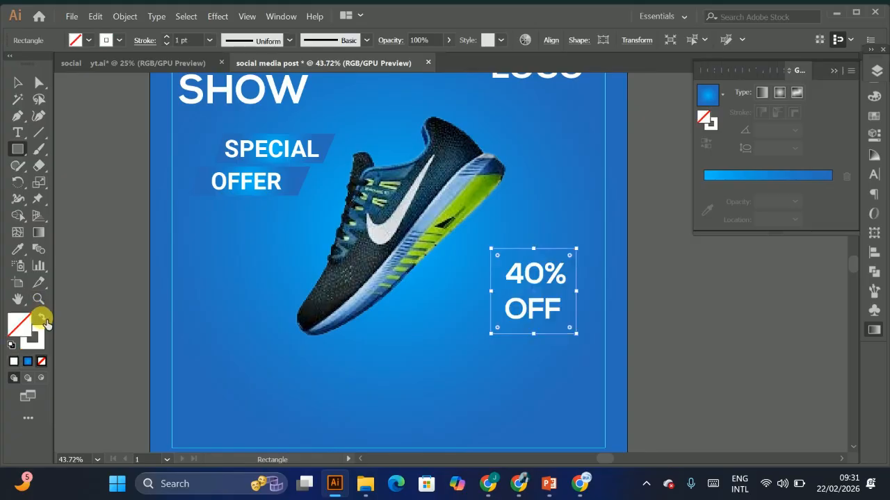
left_click(167, 37)
left_click(167, 37)
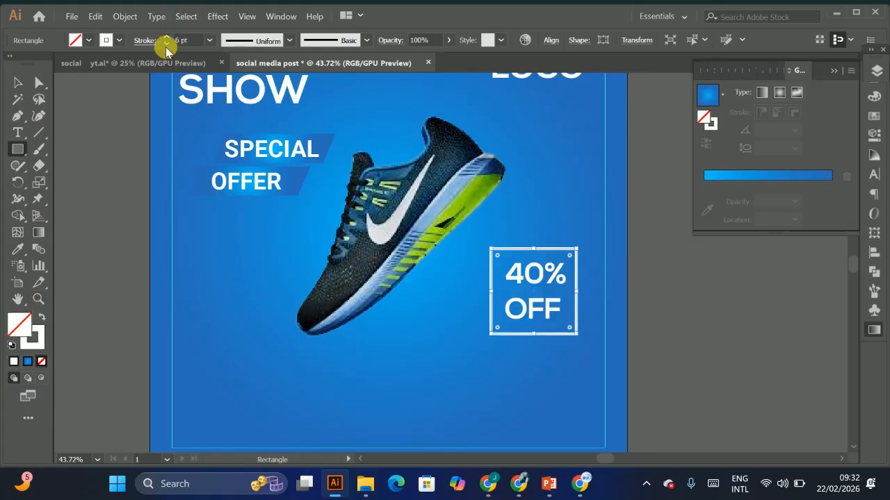
Step: Nudge the white outline rectangle so it sits evenly around the 40% OFF text
left_click(18, 82)
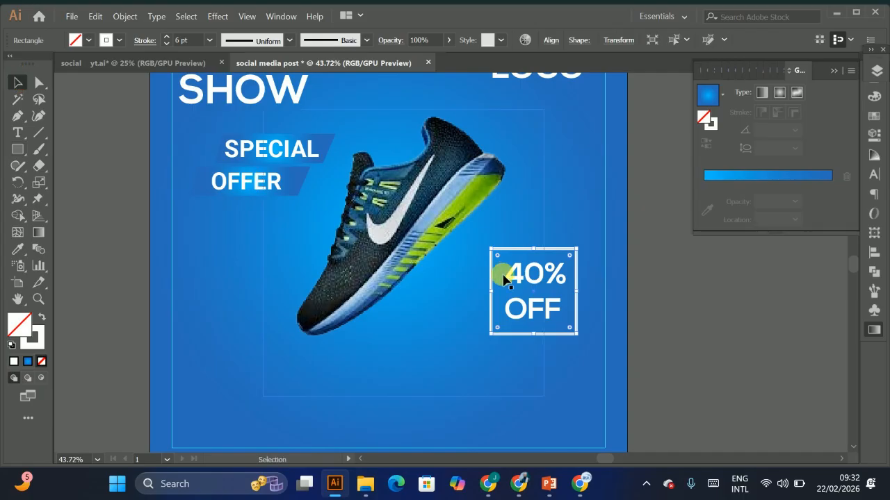
left_click_drag(539, 341, 539, 342)
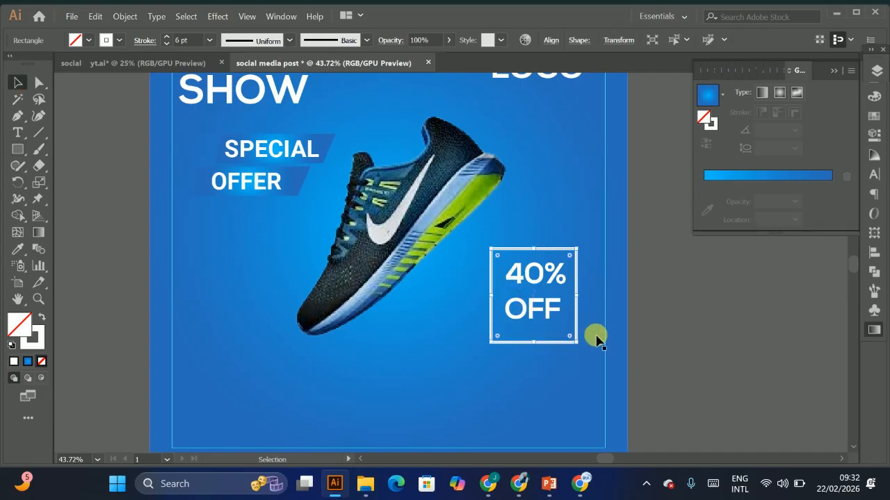
key("Up")
key("Up")
key("Up")
key("Right")
key("Right")
key("Right")
key("Right")
key("Right")
key("Right")
key("Right")
key("Right")
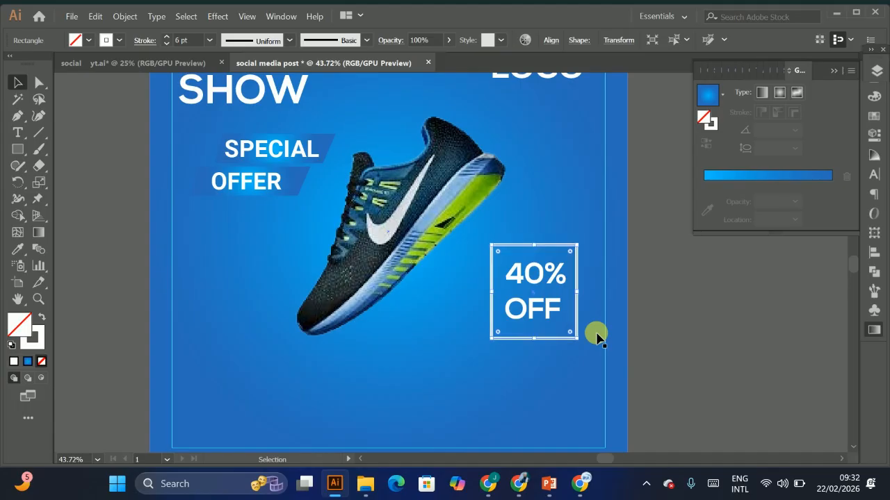
Step: Copy the phone number text from the reference design into the lower part of the post
left_click(682, 283)
left_click_drag(656, 292, 559, 299)
left_click_drag(564, 343, 564, 307)
mouse_move(442, 276)
left_mouse_down()
mouse_move(615, 253)
mouse_move(666, 308)
mouse_move(447, 289)
left_mouse_up()
left_click_drag(207, 252, 713, 374)
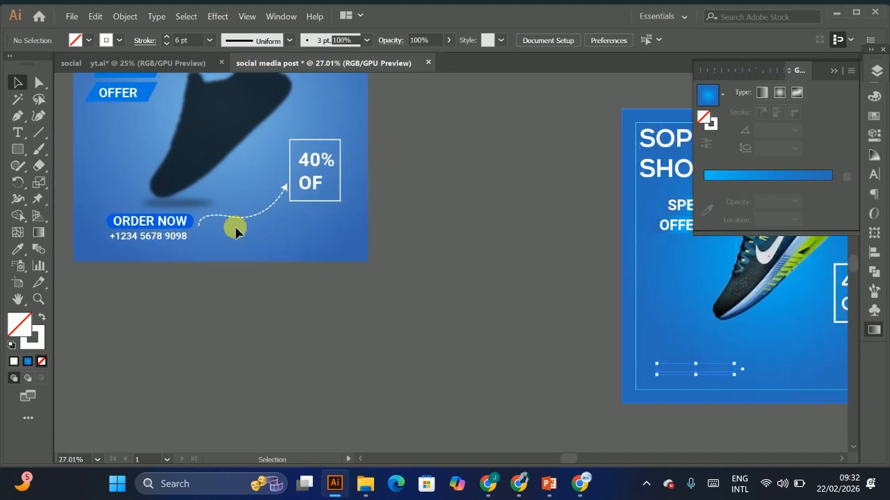
Step: Copy the ORDER NOW text onto the pasteboard and draw a blue rounded rectangle behind it as a button
left_click(177, 221)
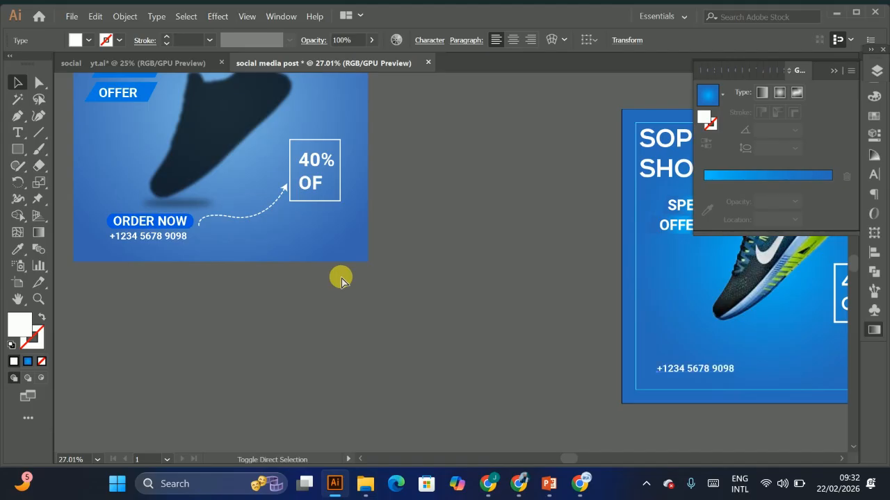
left_click_drag(197, 236, 408, 287)
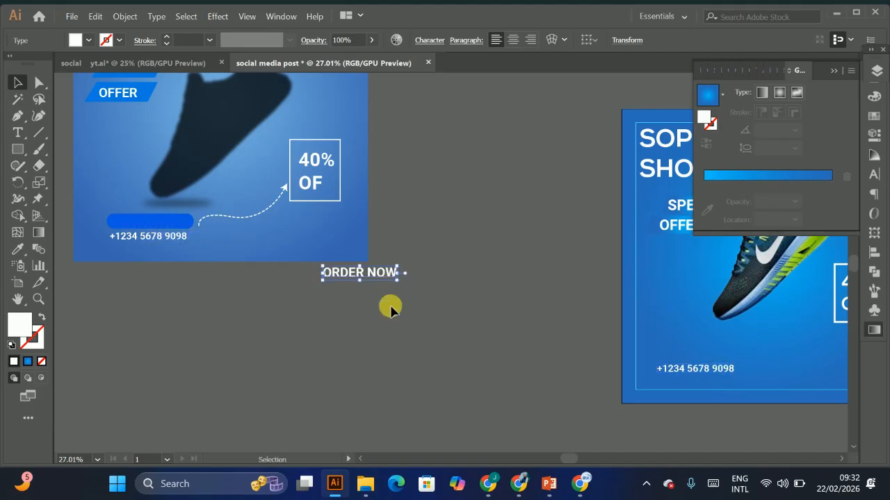
left_click(17, 148)
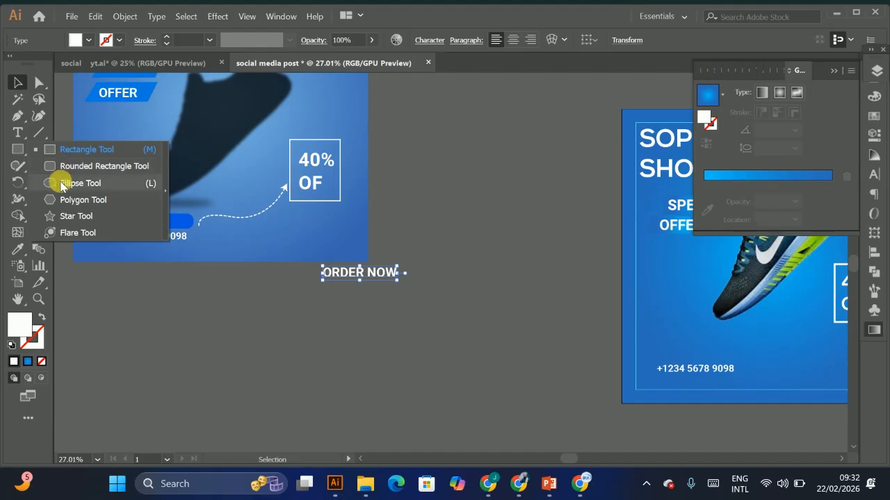
left_click(60, 166)
left_click_drag(310, 264, 409, 282)
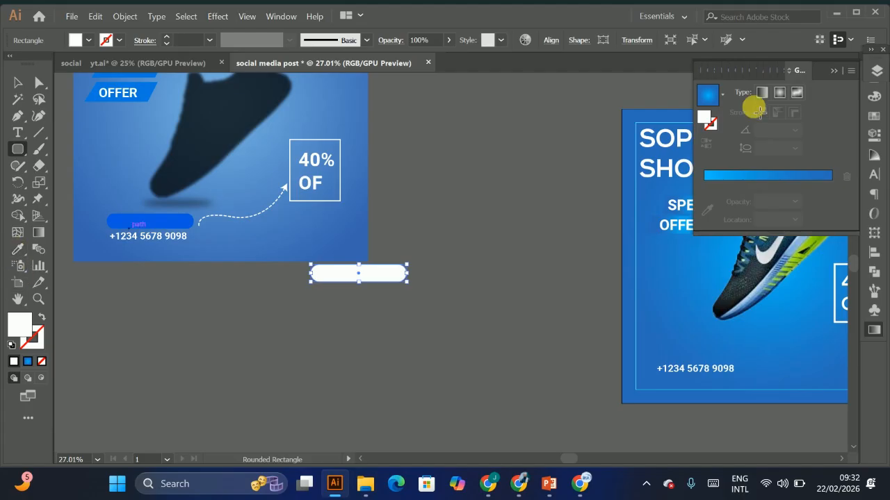
left_click(874, 115)
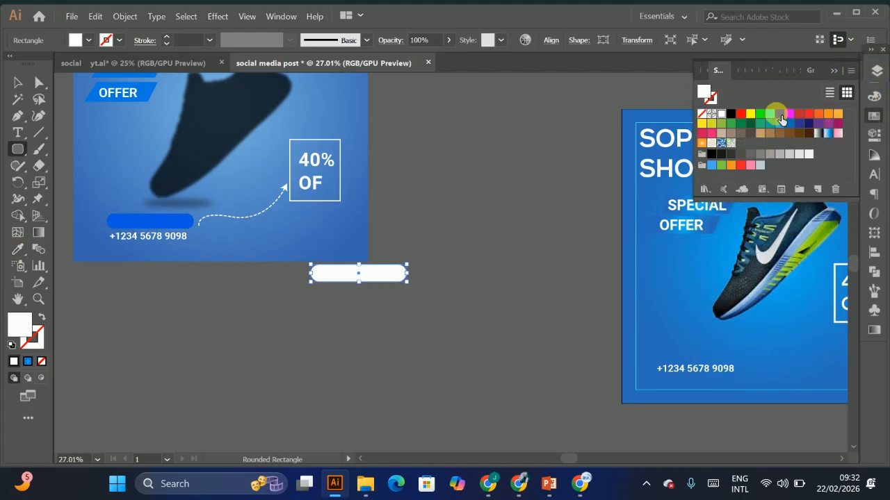
left_click(780, 114)
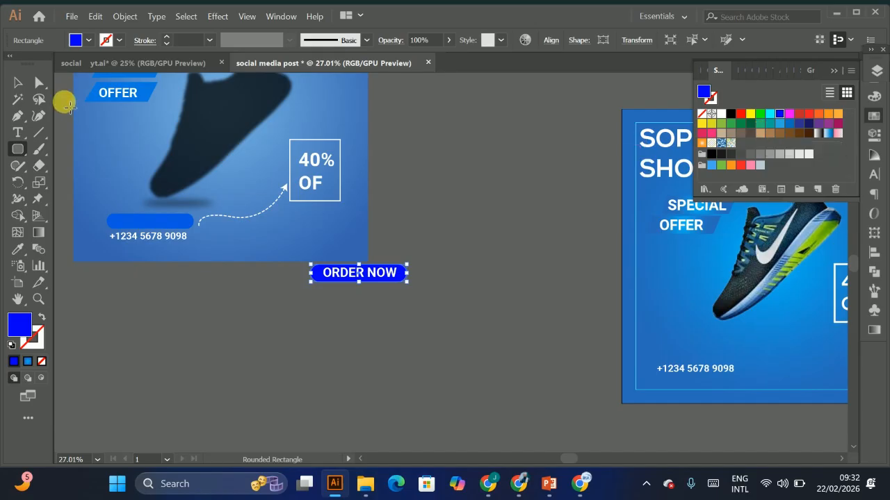
left_click(18, 84)
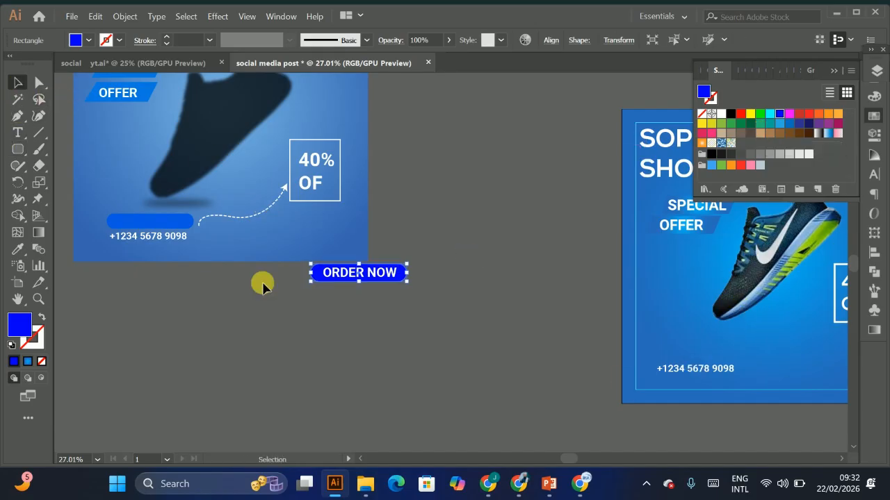
Step: Move the ORDER NOW button onto the post just above the phone number
left_click(389, 295)
left_click_drag(392, 277, 551, 242)
scroll(768, 317, "up", 2)
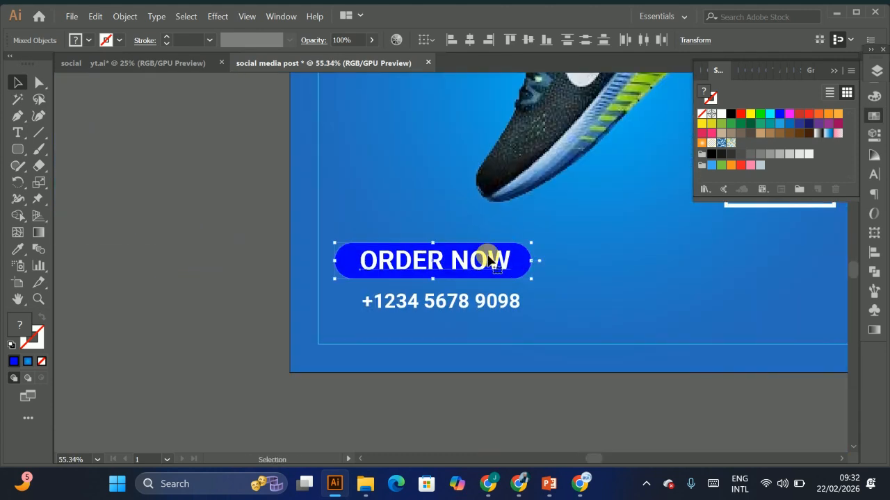
left_click_drag(489, 259, 497, 266)
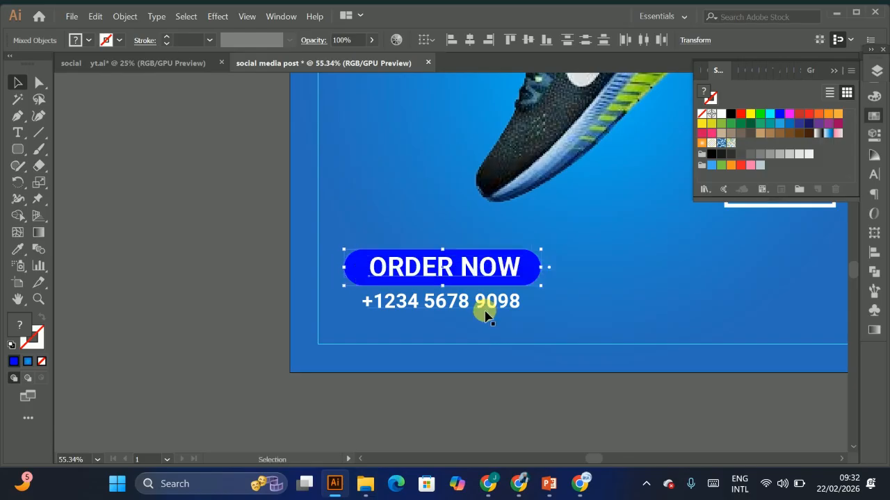
left_click_drag(485, 310, 489, 313)
Step: Lock the gradient background rectangle of the post
left_click(448, 230)
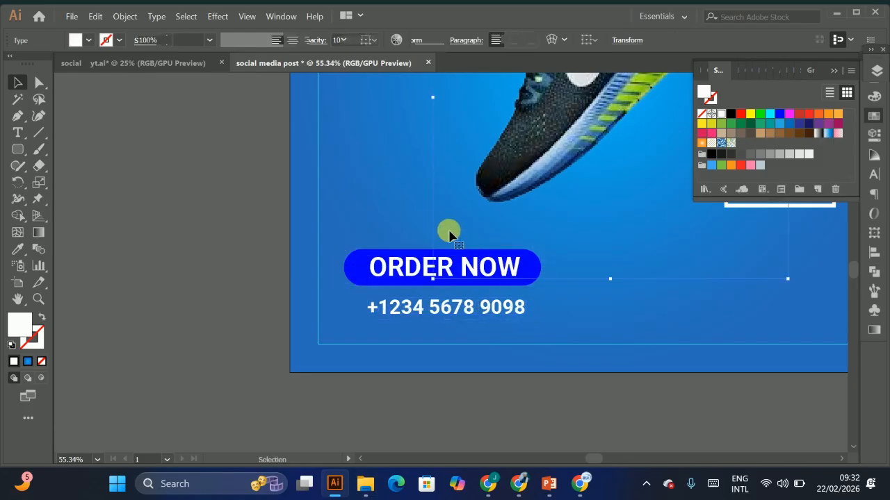
left_click(380, 218)
key("ctrl+2")
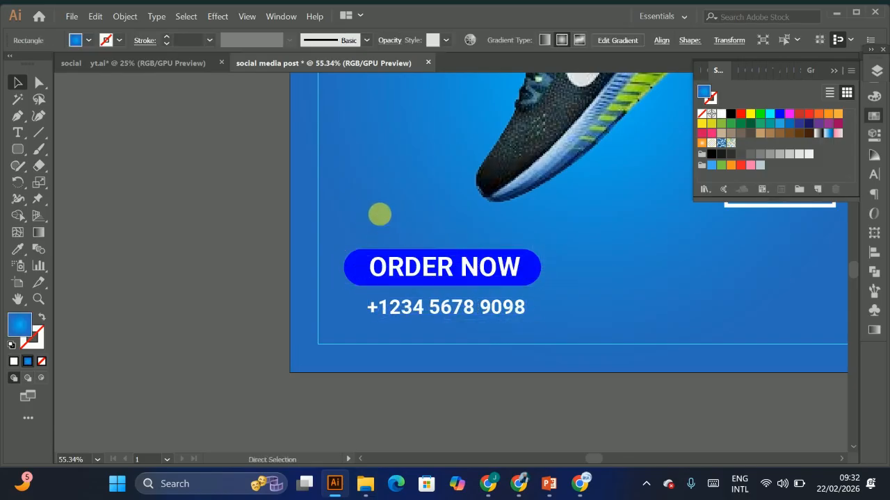
left_click_drag(477, 242, 375, 247)
left_click_drag(535, 304, 417, 332)
left_click_drag(322, 276, 376, 283)
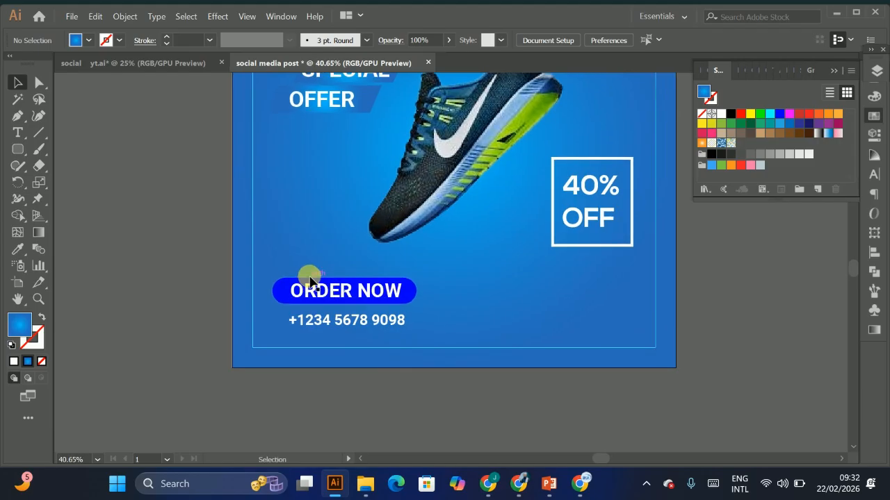
Step: Recolor the ORDER NOW button's rounded rectangle with a light blue swatch
left_click(284, 292)
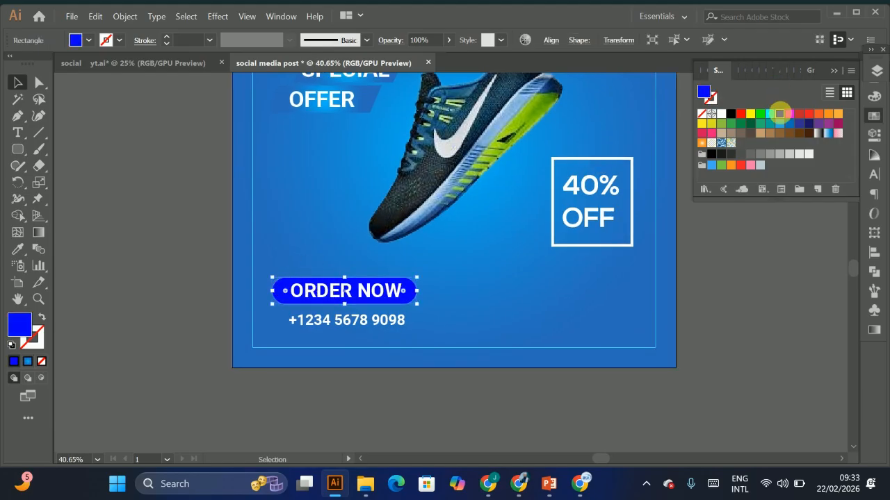
left_click(781, 125)
left_click(793, 127)
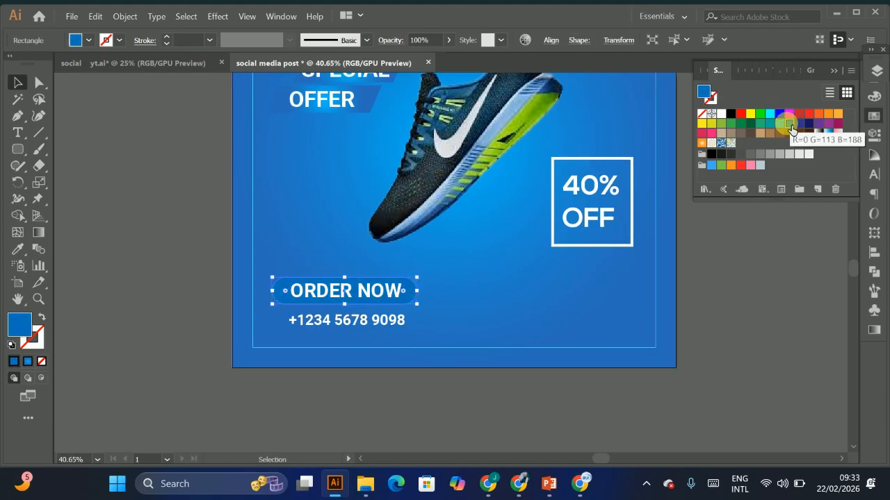
key("ctrl+z")
left_click_drag(336, 259, 864, 181)
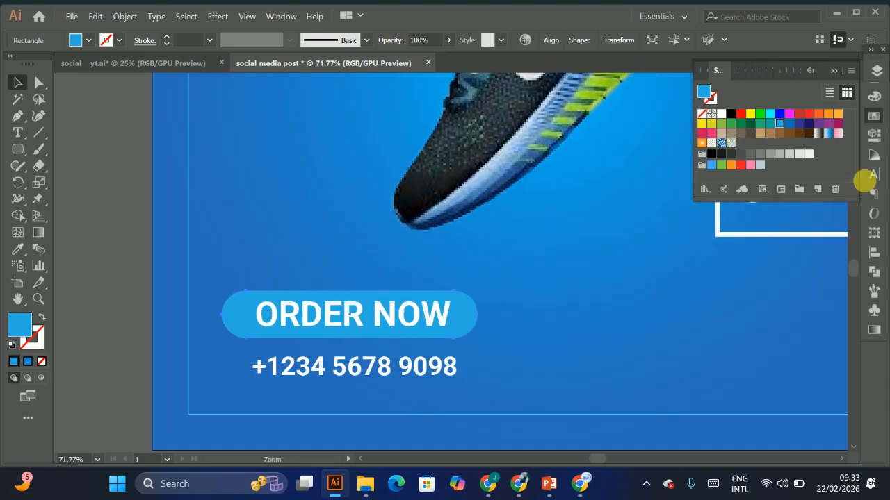
Step: Nudge the button's rounded rectangle left to center it behind the ORDER NOW text
left_click_drag(221, 318, 234, 314)
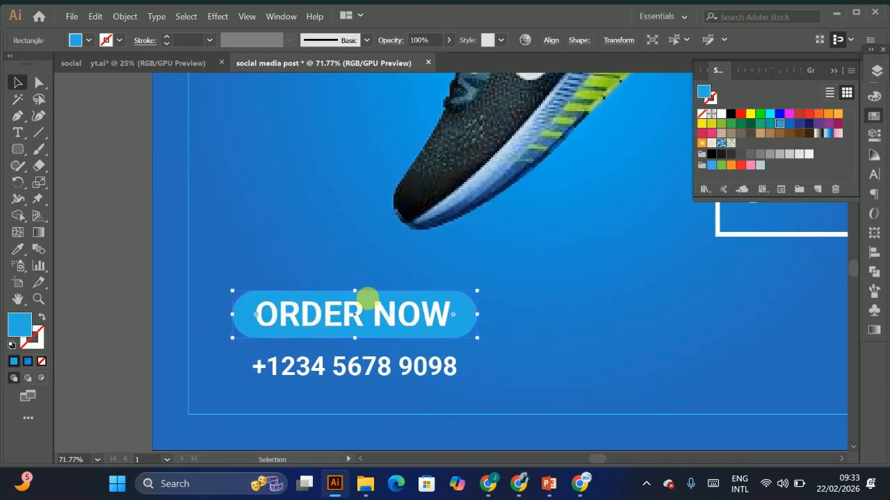
key("Left")
key("Left")
key("Left")
key("Left")
left_click_drag(271, 269, 336, 415)
key("ctrl+z")
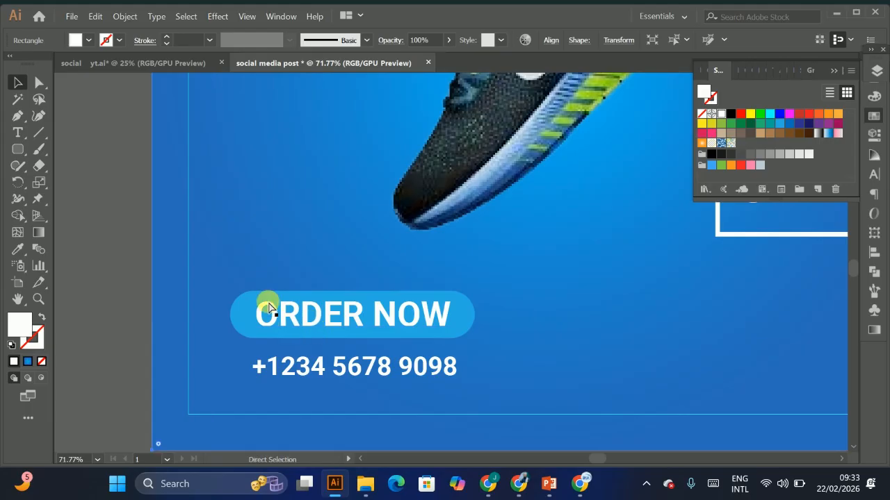
left_click_drag(277, 265, 315, 332)
key("ctrl+z")
key("ctrl+2")
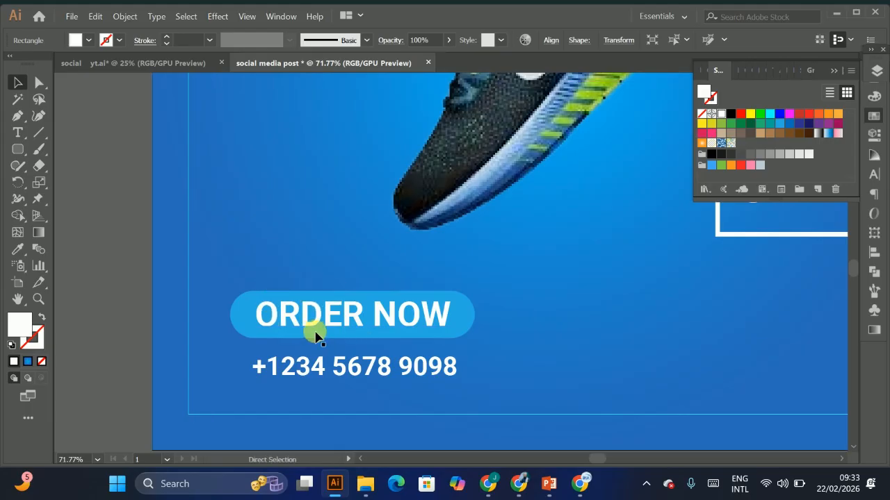
Step: Move the ORDER NOW button and phone number together slightly lower on the post
left_click(306, 372)
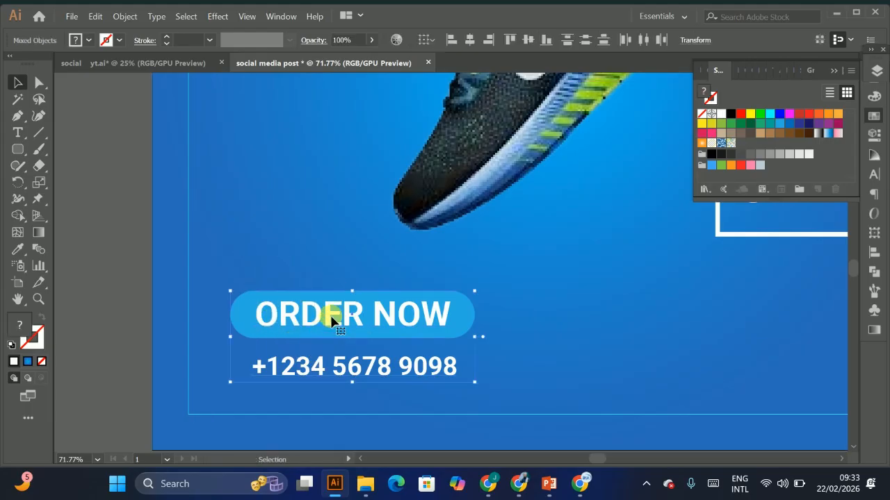
left_click_drag(330, 306, 325, 323)
scroll(385, 314, "down", 5)
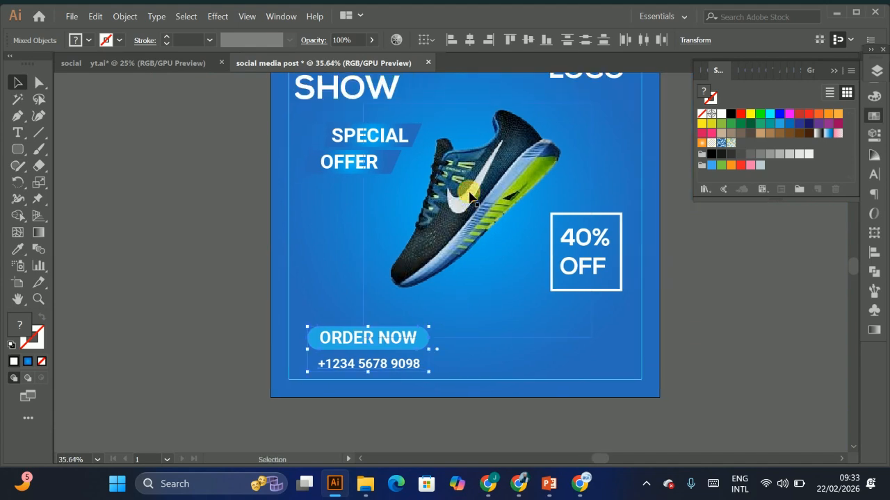
left_click(487, 203)
scroll(496, 346, "up", 1)
left_click_drag(466, 291, 544, 256)
scroll(549, 262, "down", 3)
left_click_drag(221, 278, 353, 244)
left_click_drag(674, 206, 540, 240)
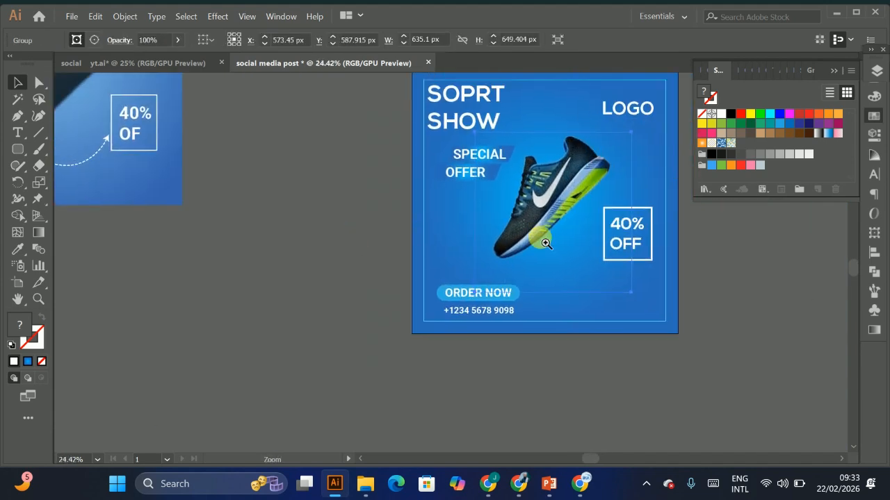
scroll(569, 268, "up", 2)
left_click_drag(591, 292, 442, 350)
left_click(634, 292)
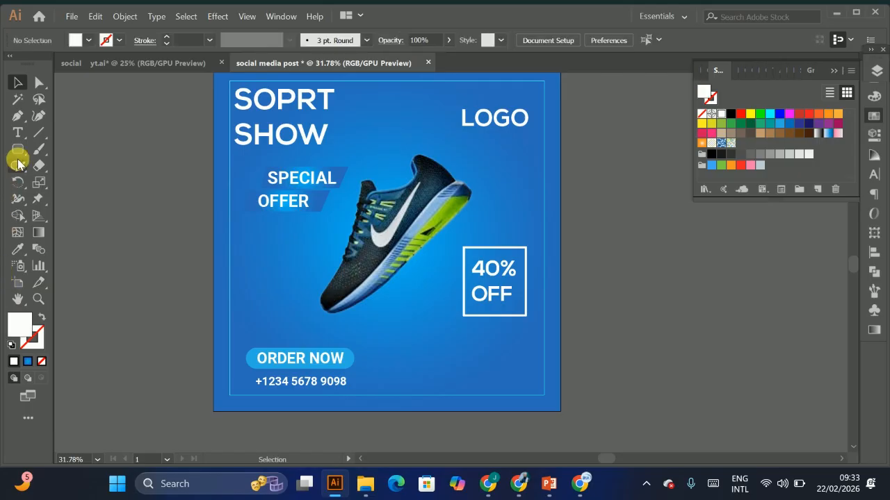
Step: Draw a curved path with the Curvature tool from the ORDER NOW button toward the 40% OFF box, with white stroke and no fill
left_click(36, 116)
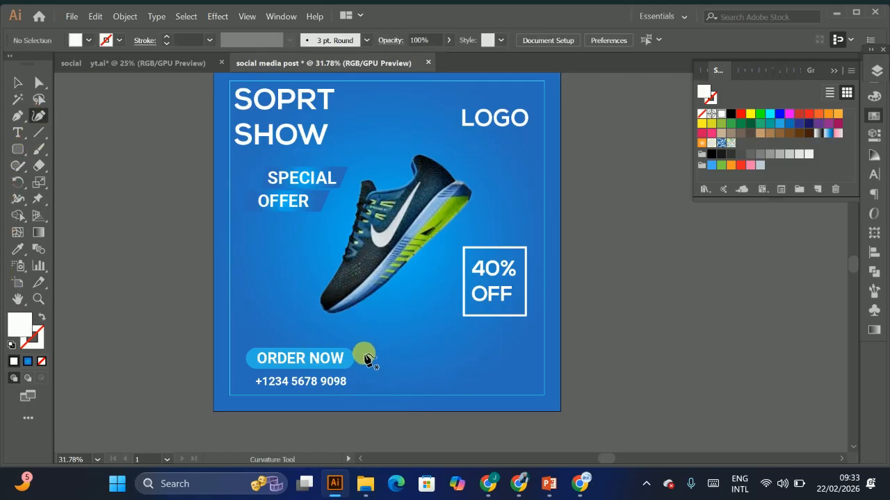
left_click(363, 353)
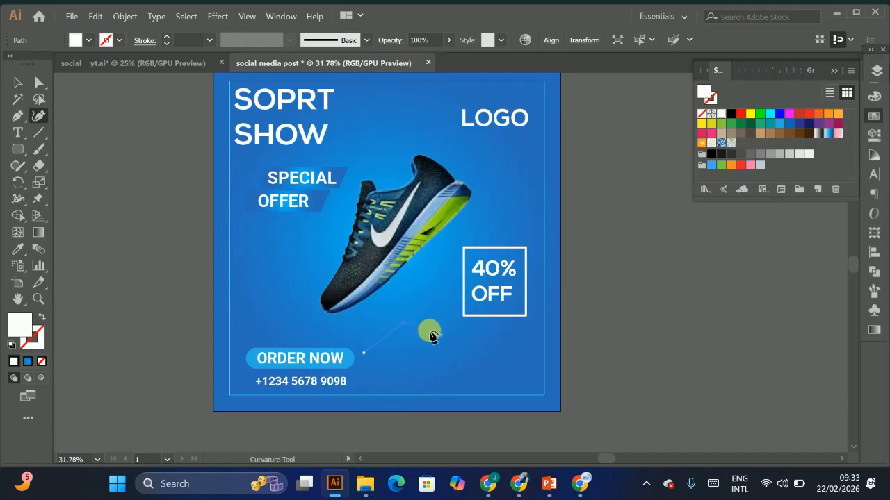
left_click(448, 314)
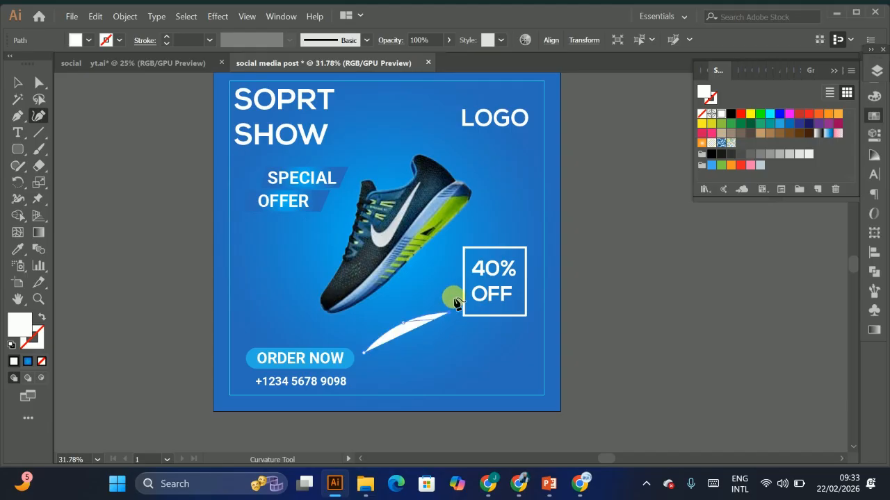
left_click(455, 287)
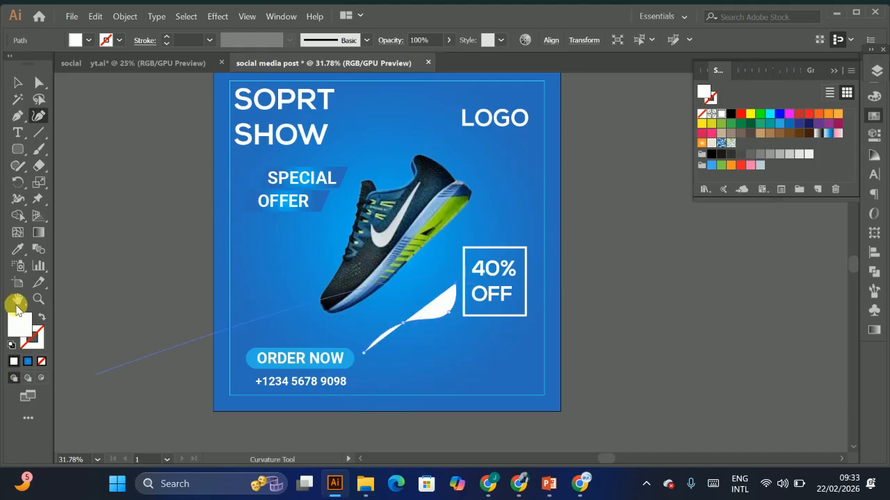
left_click(40, 315)
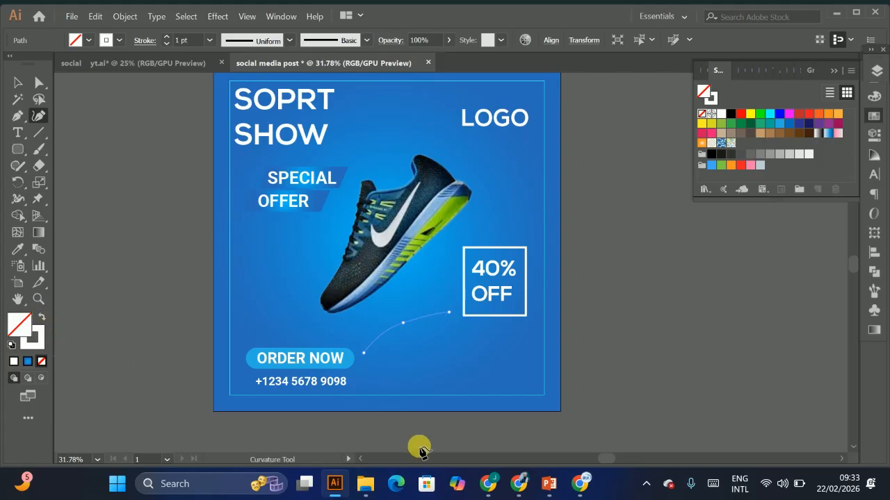
left_click(17, 85)
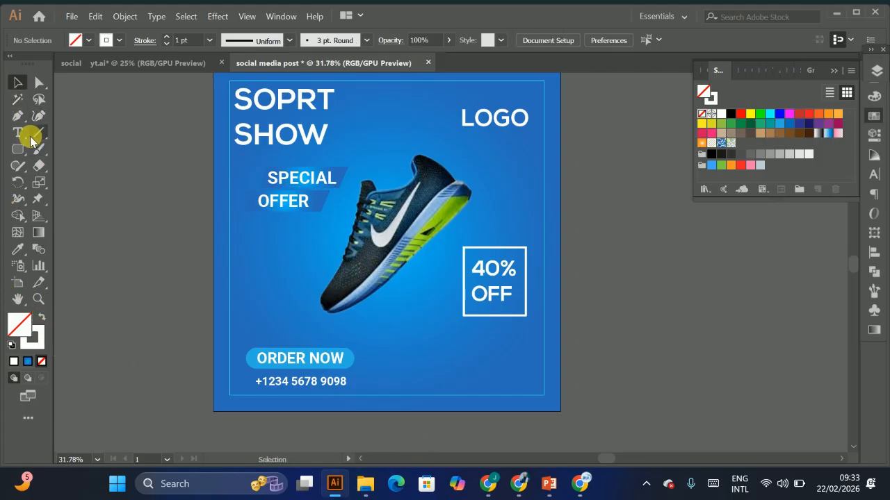
Step: Reshape the end of the curved path with the Pen tool, then set its stroke weight to 4 pt
key("p")
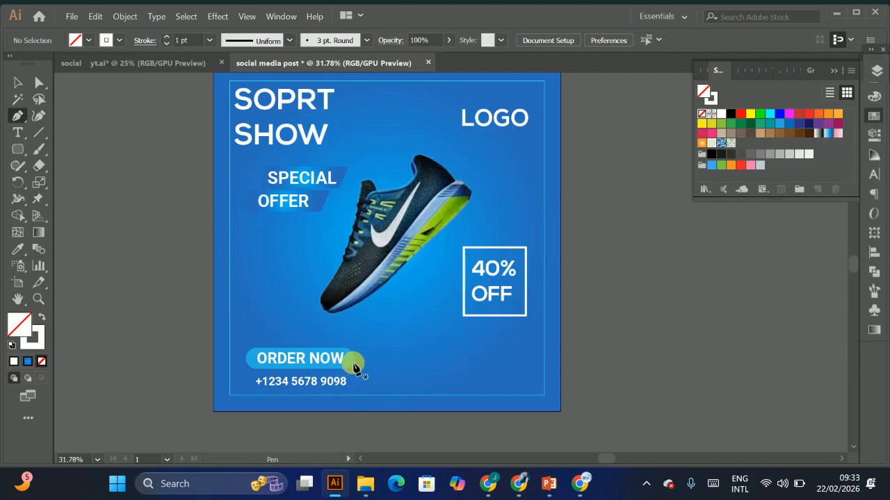
left_click_drag(360, 357, 46, 317)
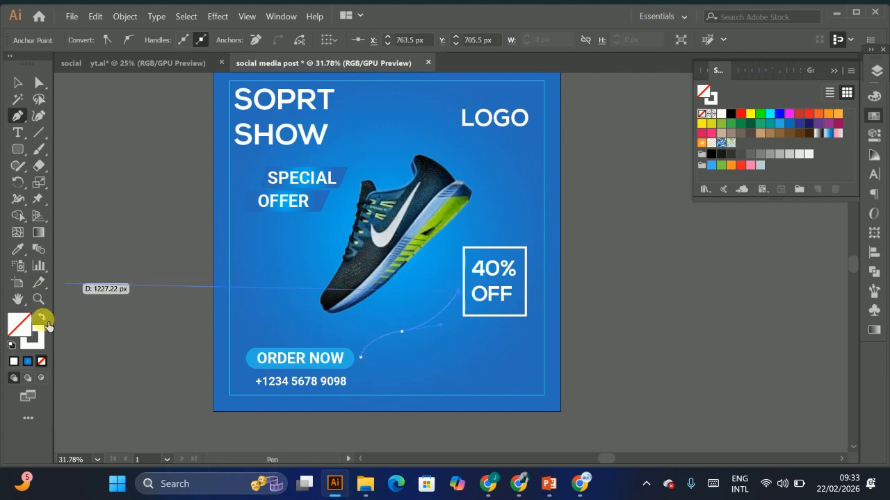
left_click(38, 337)
left_click(17, 84)
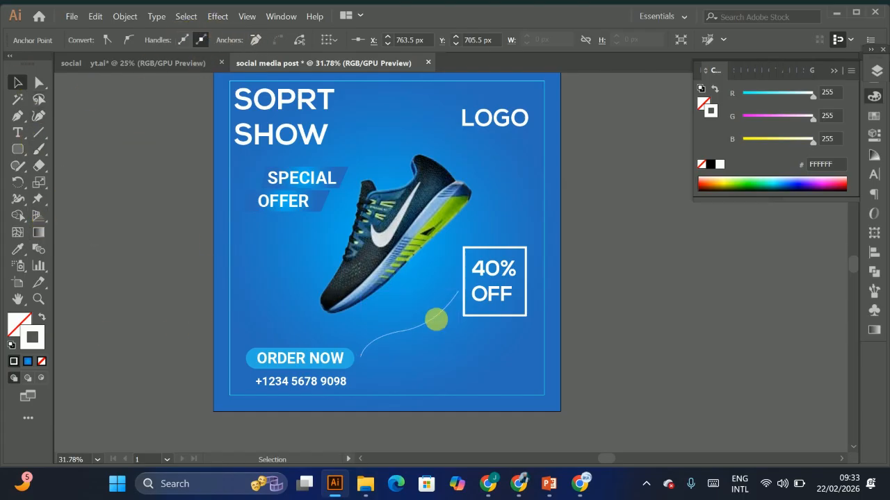
left_click(437, 322)
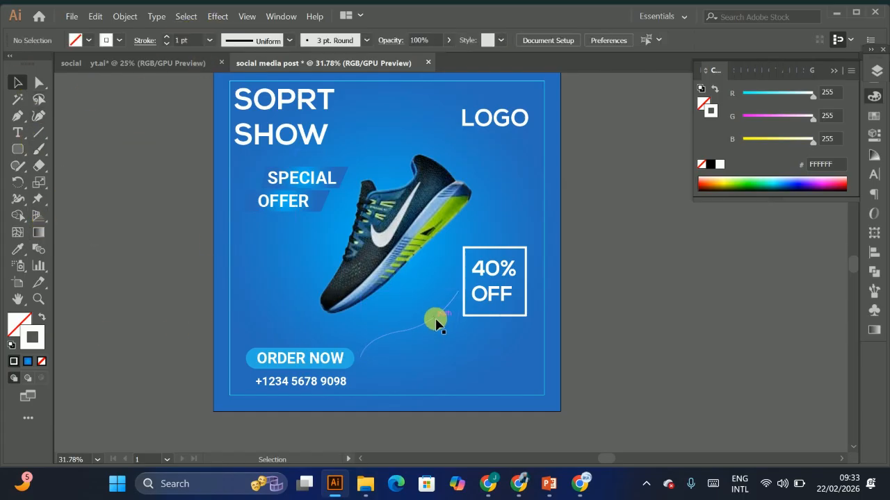
left_click(166, 38)
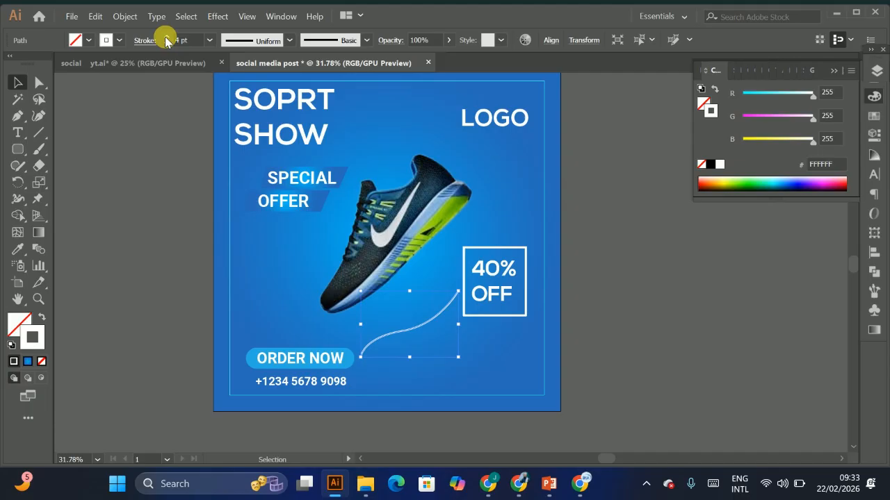
Step: Style the curved path's stroke as a dashed line with round cap and corners and an Arrow 1 end arrowhead
left_click(145, 42)
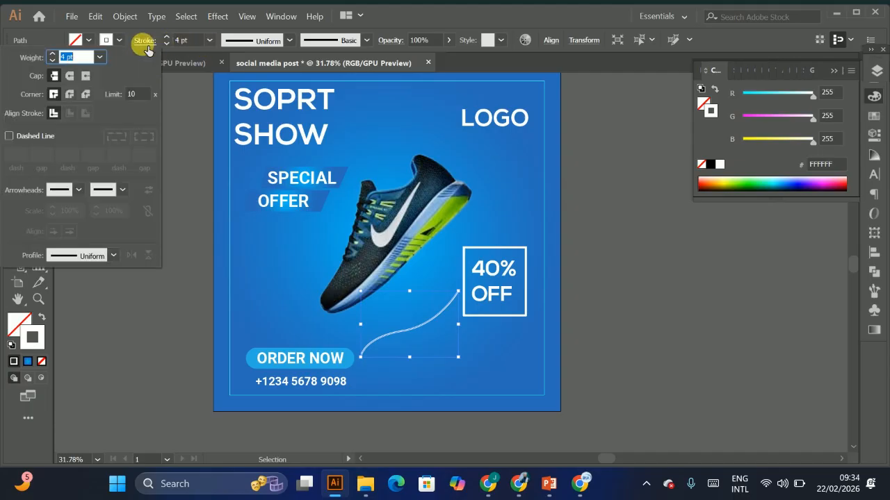
left_click(105, 191)
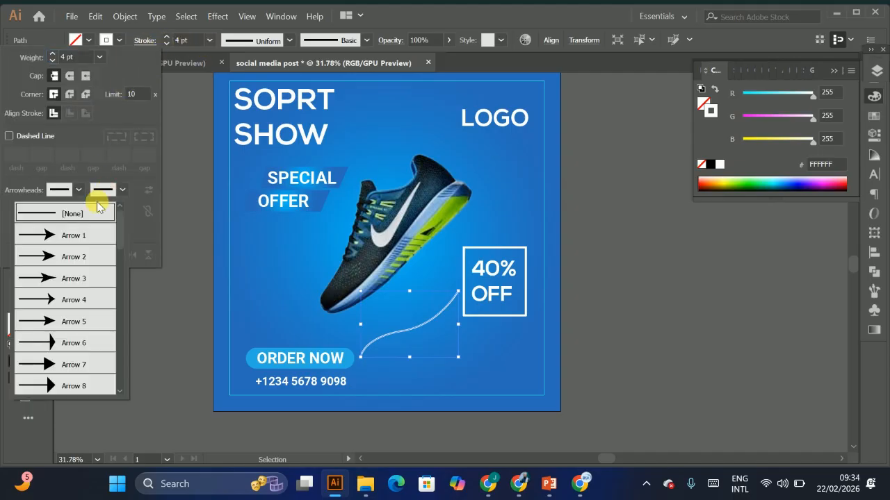
left_click(57, 238)
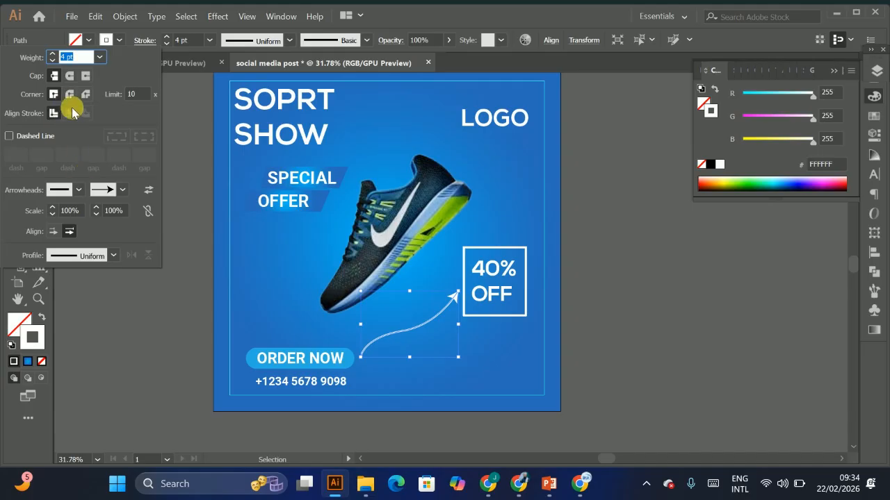
left_click(70, 75)
left_click(70, 94)
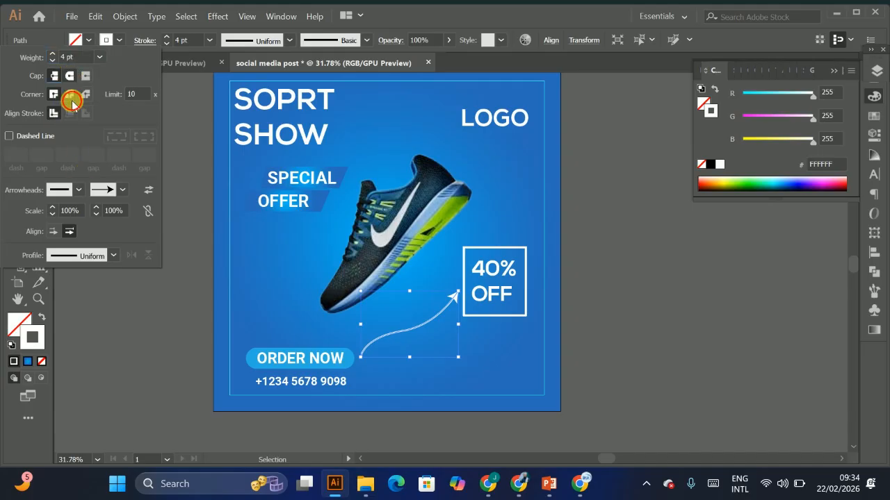
left_click(28, 137)
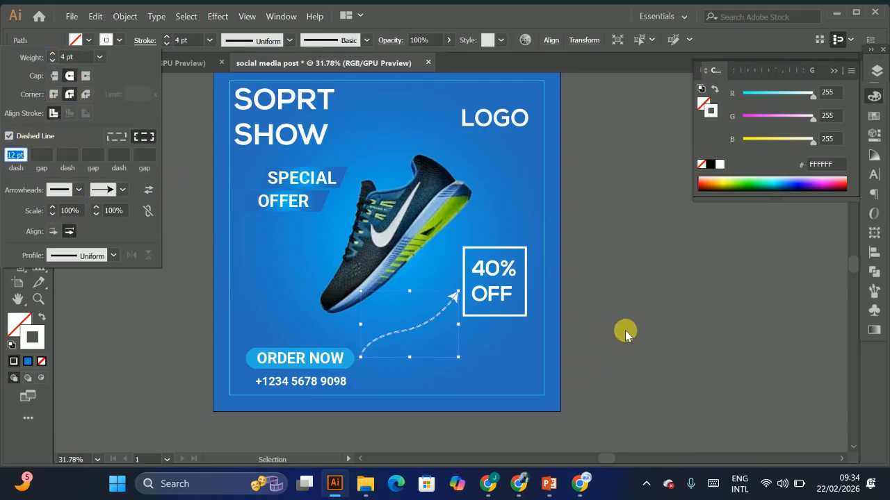
left_click(654, 321)
Step: Examine the reference design's dashed-line decoration beside the logo
key("ctrl+space")
mouse_move(386, 330)
left_mouse_down()
mouse_move(472, 355)
mouse_move(436, 325)
mouse_move(359, 299)
mouse_move(391, 300)
mouse_move(374, 311)
mouse_move(387, 364)
mouse_move(332, 331)
mouse_move(690, 327)
left_mouse_up()
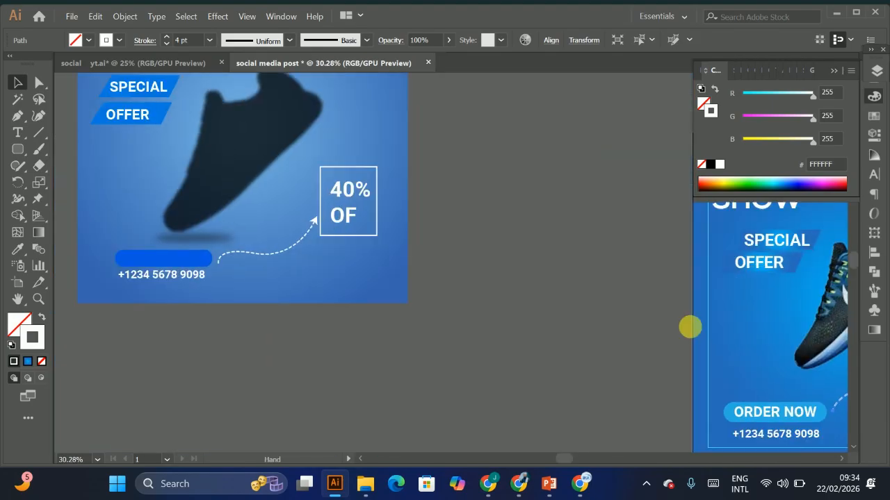
left_click_drag(181, 224, 298, 344)
left_click_drag(374, 141, 261, 203)
left_click(641, 319)
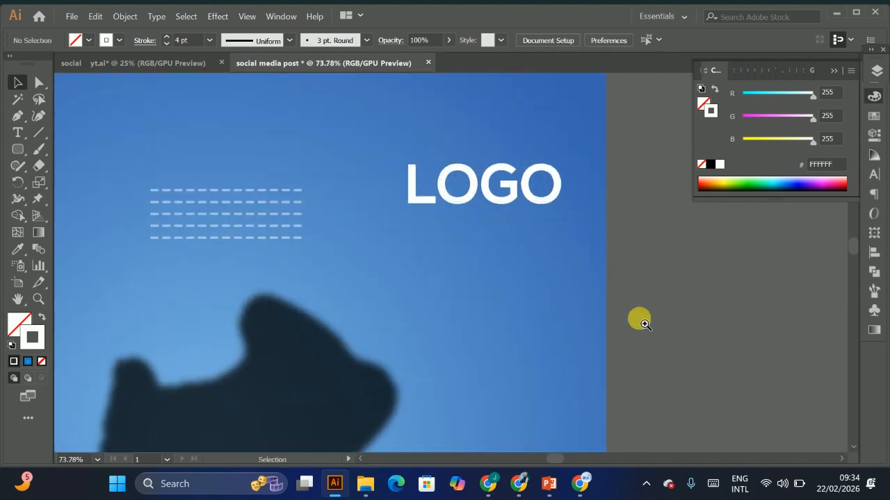
left_click_drag(620, 312, 216, 245)
left_click_drag(579, 258, 415, 170)
left_click(441, 273)
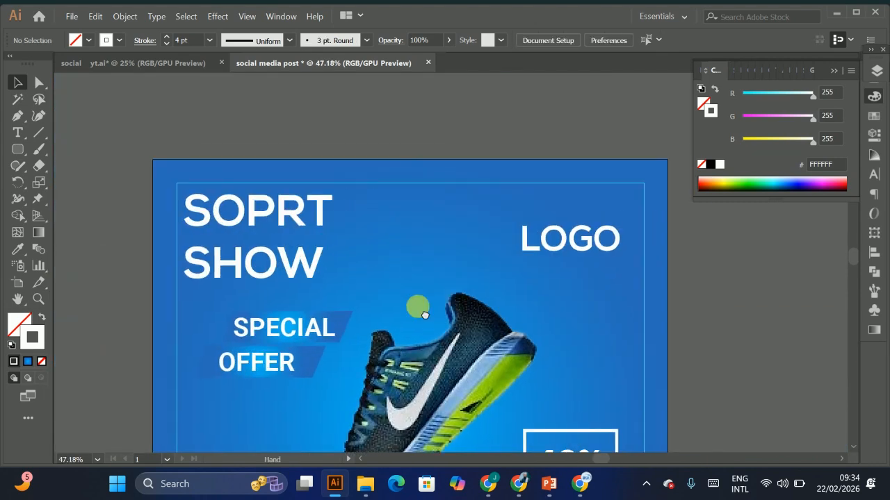
Step: Draw a short horizontal dashed line above the artboard and duplicate it downward into a stack of parallel lines
left_click(38, 132)
left_click_drag(340, 110, 414, 109)
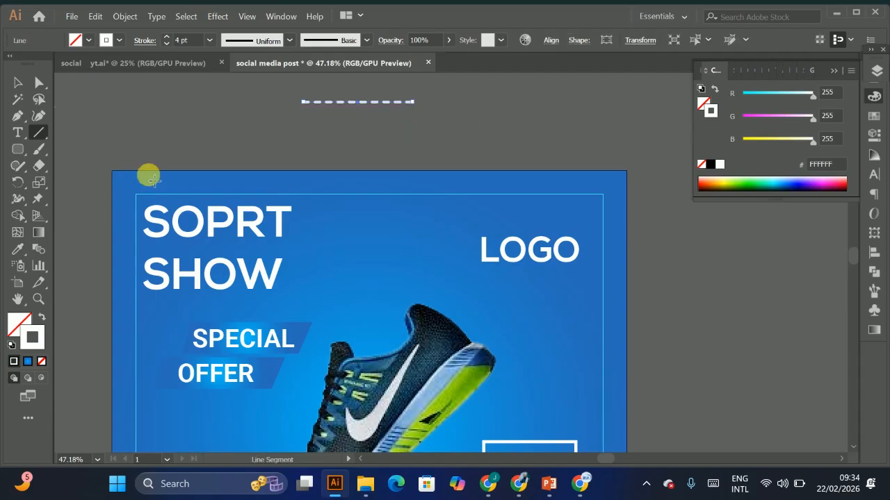
left_click(12, 83)
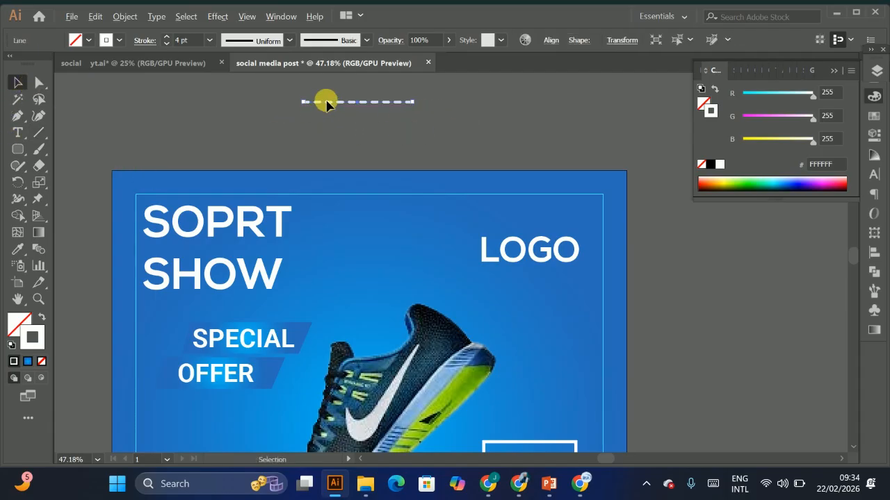
left_click_drag(338, 106, 343, 116)
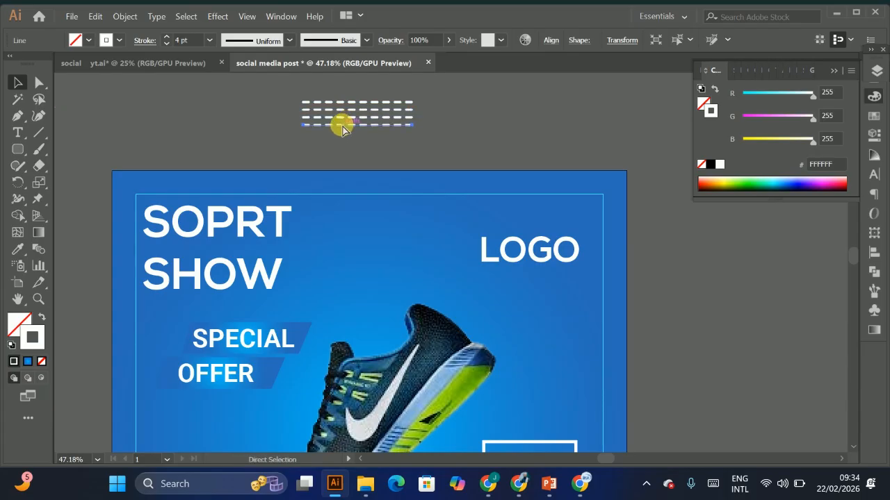
key("ctrl+d")
left_click_drag(288, 89, 374, 151)
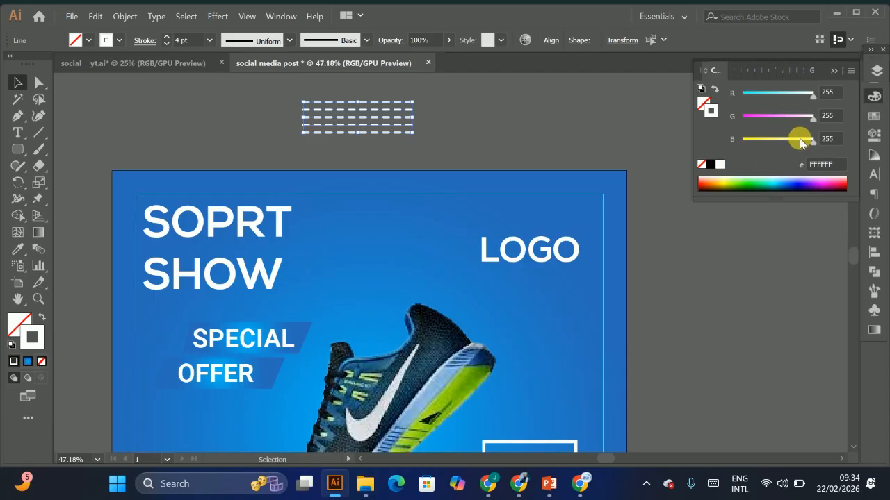
left_click_drag(811, 125, 801, 123)
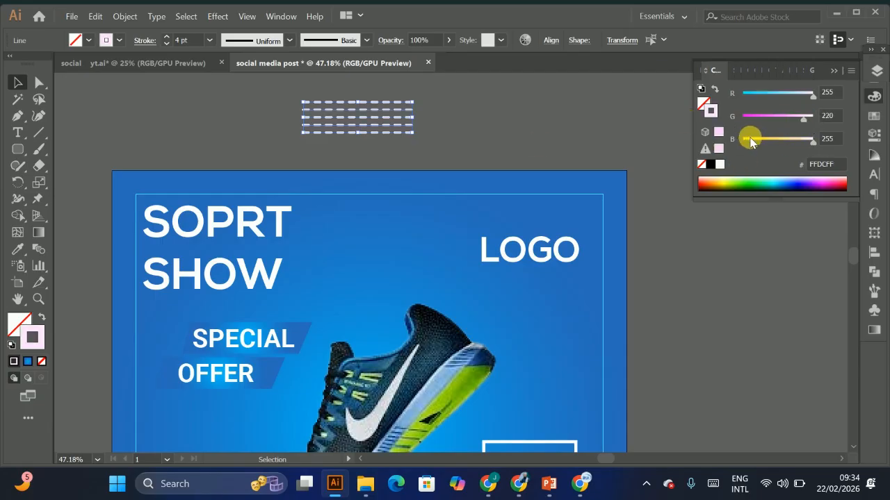
key("Delete")
key("ctrl+z")
key("ctrl+z")
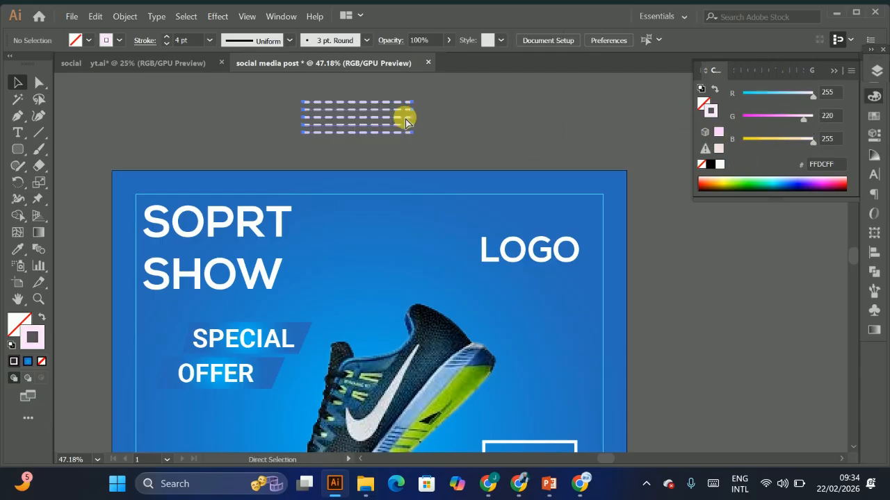
Step: Move the stack of dashed lines beside LOGO, group it, and set its opacity to 62%
left_click_drag(381, 113, 434, 244)
key("ctrl")
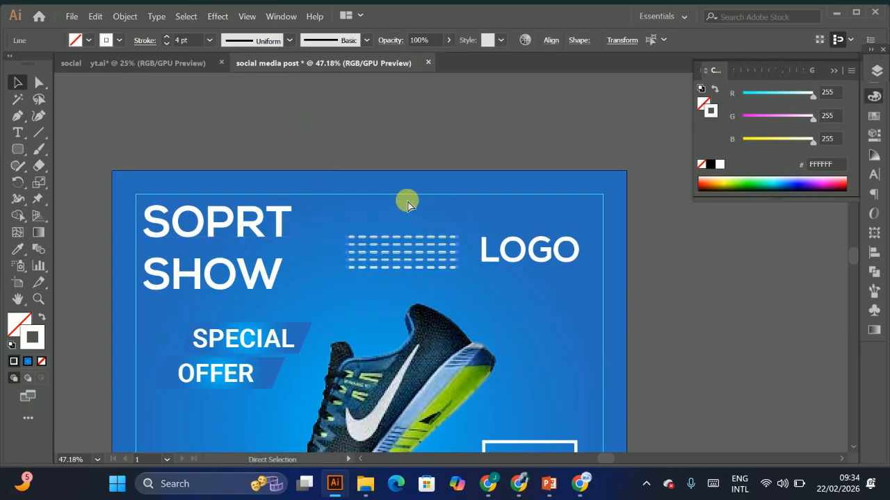
left_click(446, 43)
left_click(427, 60)
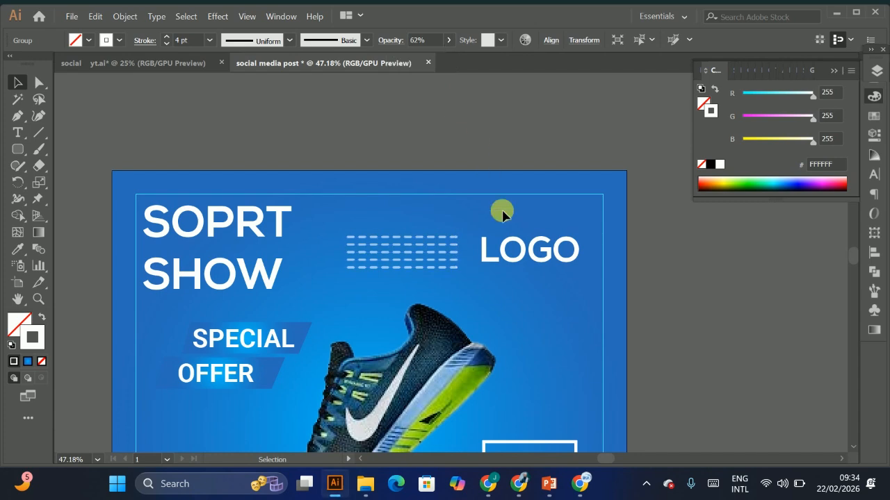
Step: Apply a Drop Shadow to the shoe image with Multiply mode, 75% opacity, 7 px X and Y offsets and 5 px blur
left_click_drag(502, 213, 430, 220)
left_click(494, 260)
left_click_drag(455, 256, 472, 199)
left_click_drag(458, 280, 437, 258)
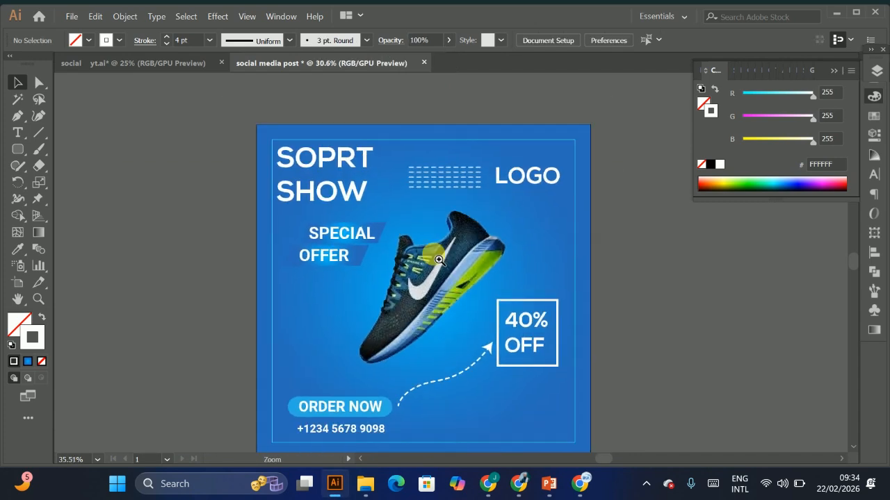
left_click_drag(452, 351, 348, 301)
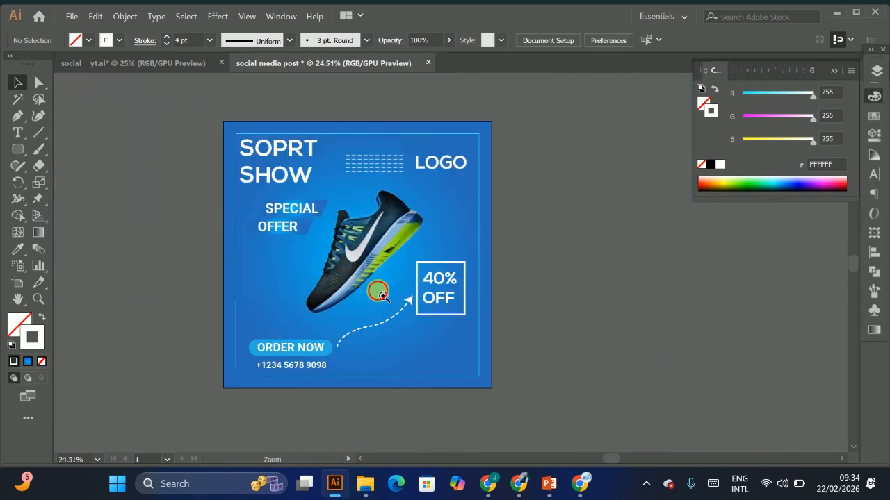
left_click(381, 295)
left_click(381, 295)
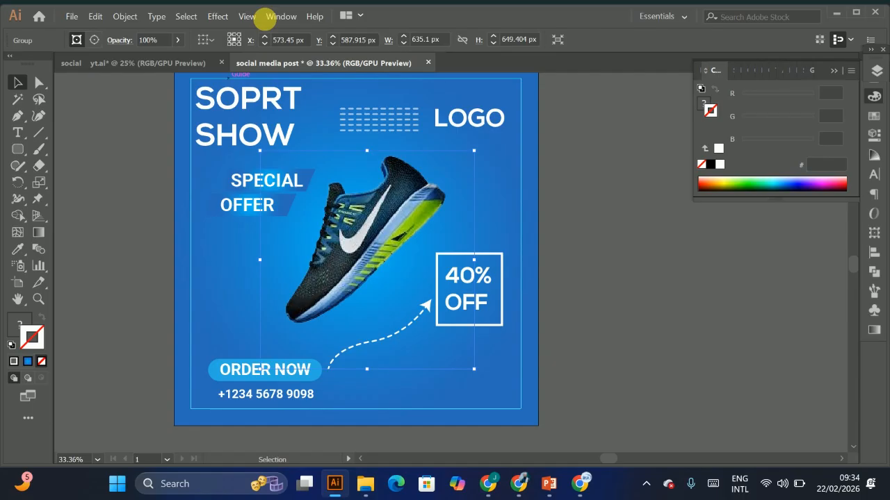
left_click(219, 16)
mouse_move(243, 206)
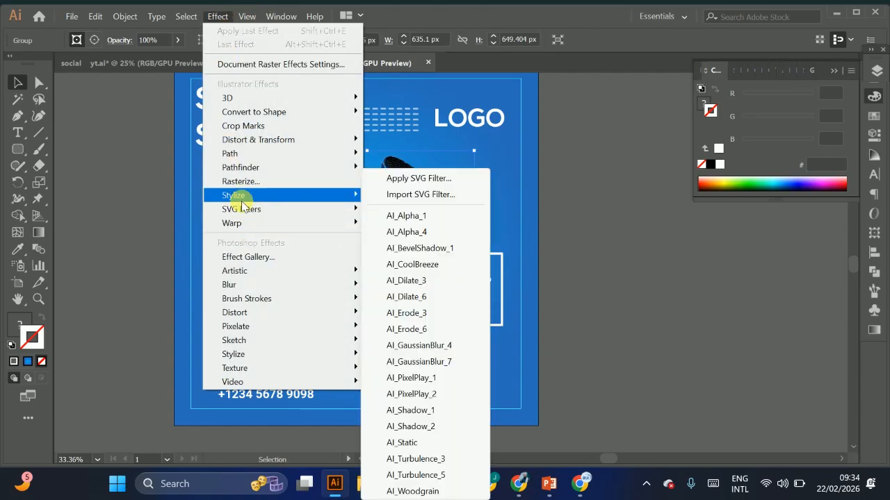
left_click(422, 193)
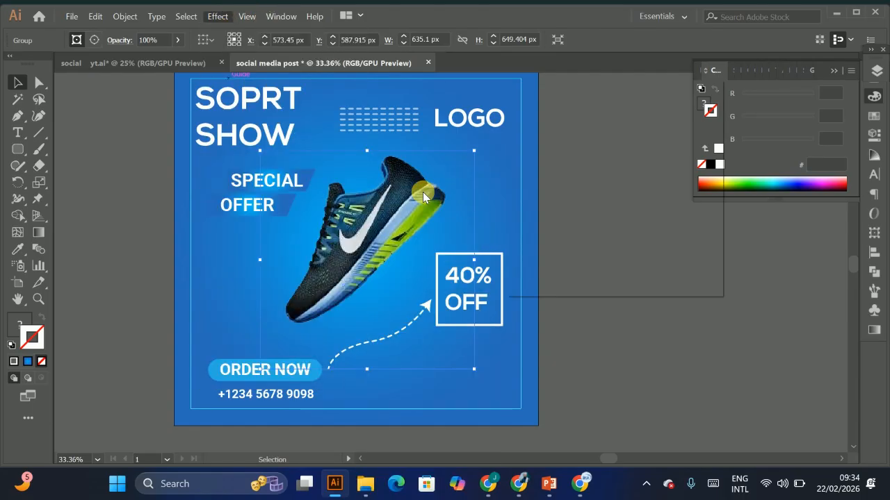
left_click(526, 260)
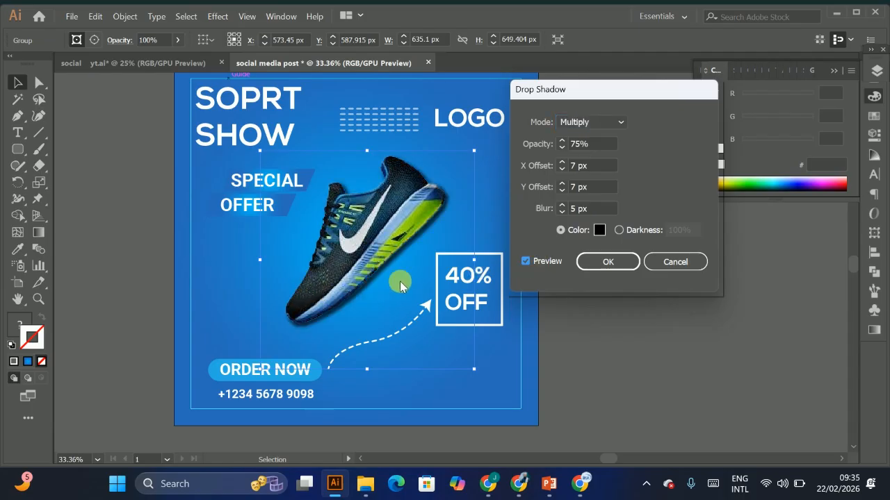
left_click(608, 262)
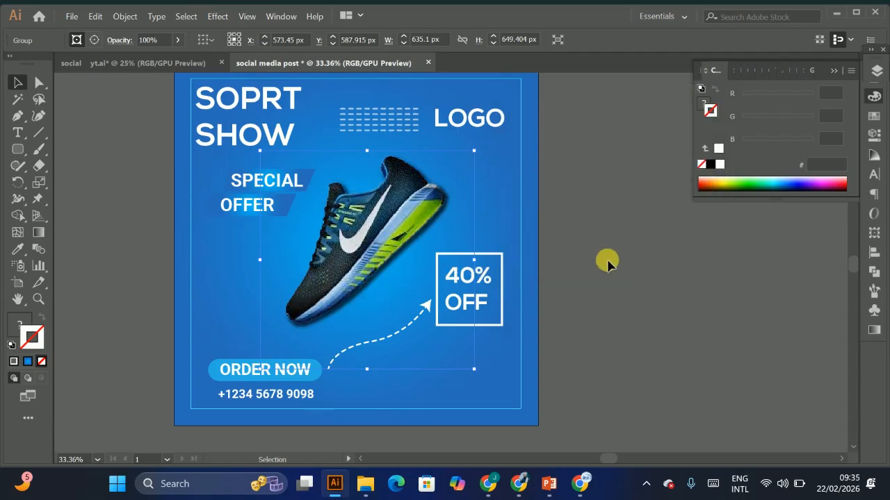
Step: Compare the current post with the reference design around the shoe
left_click(619, 221)
scroll(427, 267, "down", 3)
key("ctrl+space")
left_click_drag(337, 217, 341, 306)
key("space")
left_click_drag(59, 303, 403, 326)
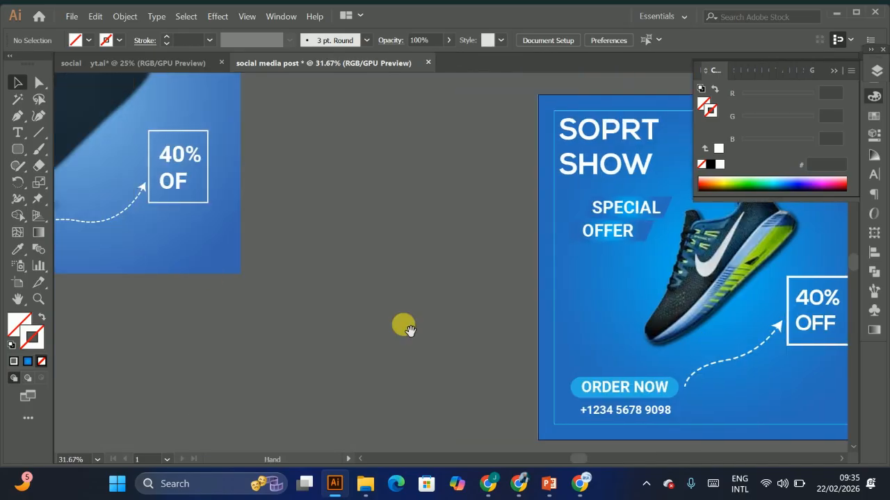
left_click_drag(192, 269, 504, 297)
left_click_drag(375, 239, 62, 217)
left_click_drag(528, 260, 209, 259)
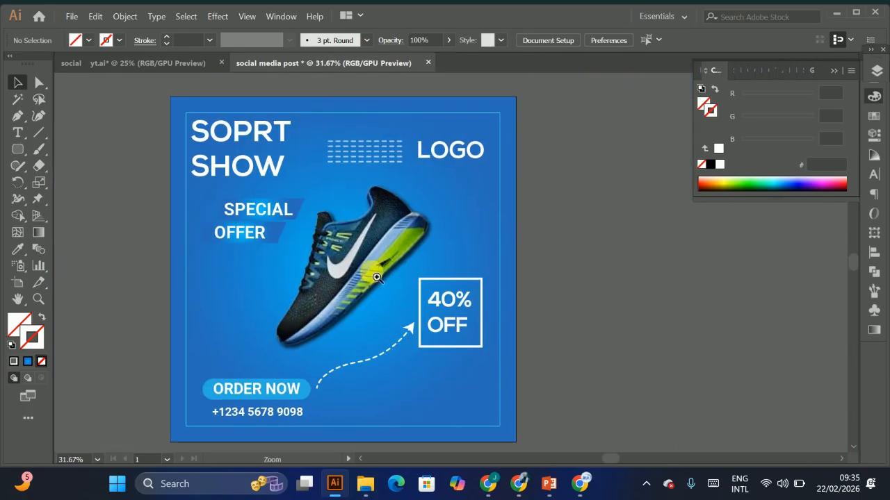
key("ctrl+space")
left_click_drag(371, 273, 422, 247)
key("space")
key("ctrl+space")
left_click_drag(420, 283, 483, 319)
Step: Draw a thin flat ellipse under the shoe and fill it with black
left_click_drag(18, 149, 70, 183)
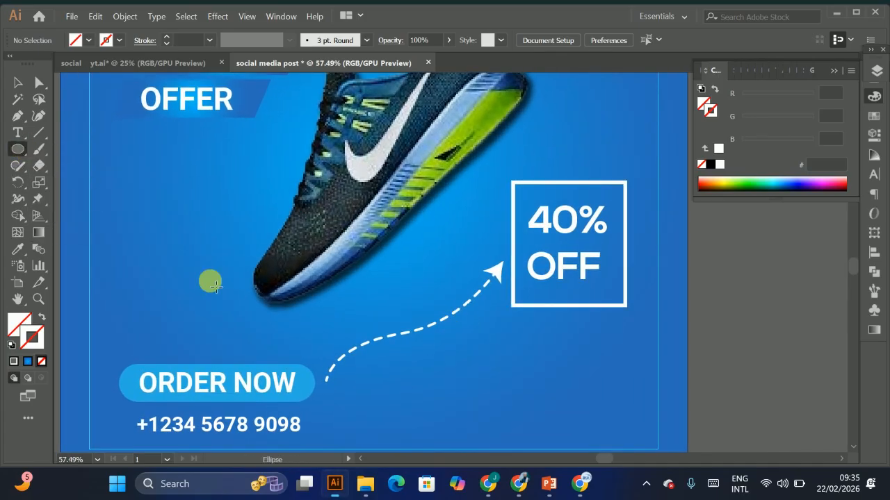
mouse_move(203, 317)
left_mouse_down()
mouse_move(353, 326)
mouse_move(348, 321)
left_mouse_up()
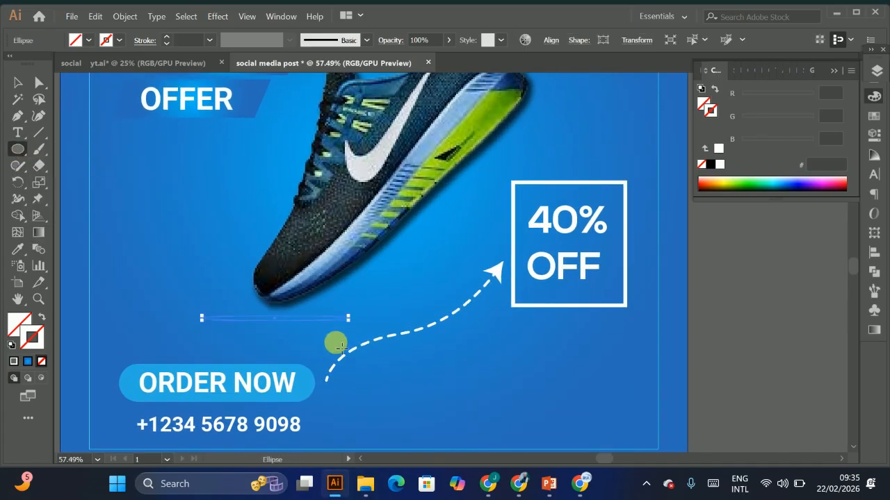
left_click(14, 361)
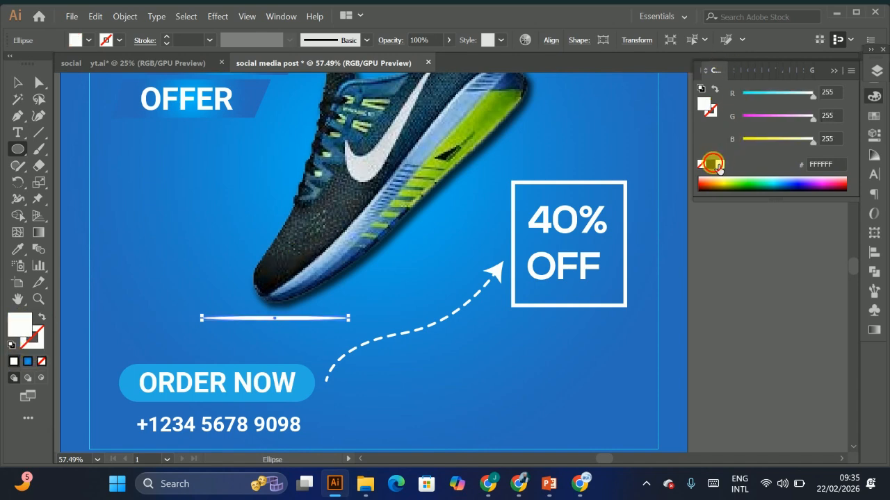
left_click(709, 164)
Step: Apply a Gaussian Blur with a 10 pixel radius to the black ellipse under the shoe
left_click(226, 18)
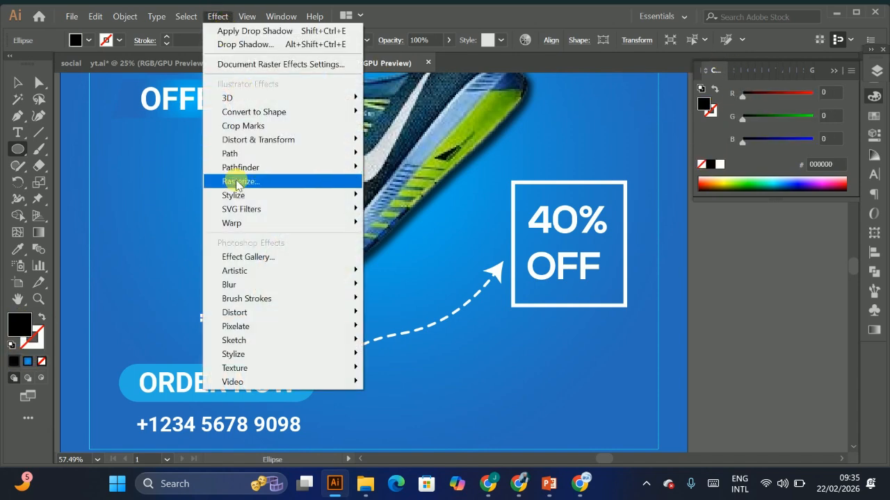
mouse_move(291, 226)
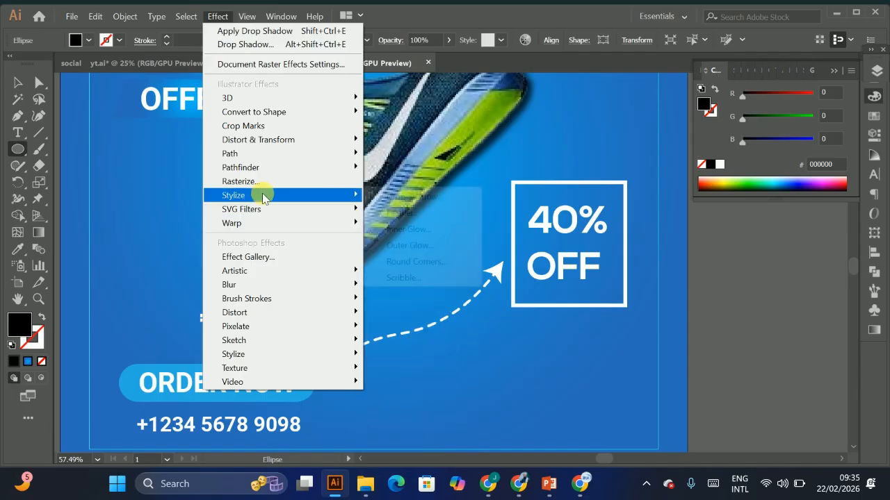
mouse_move(264, 203)
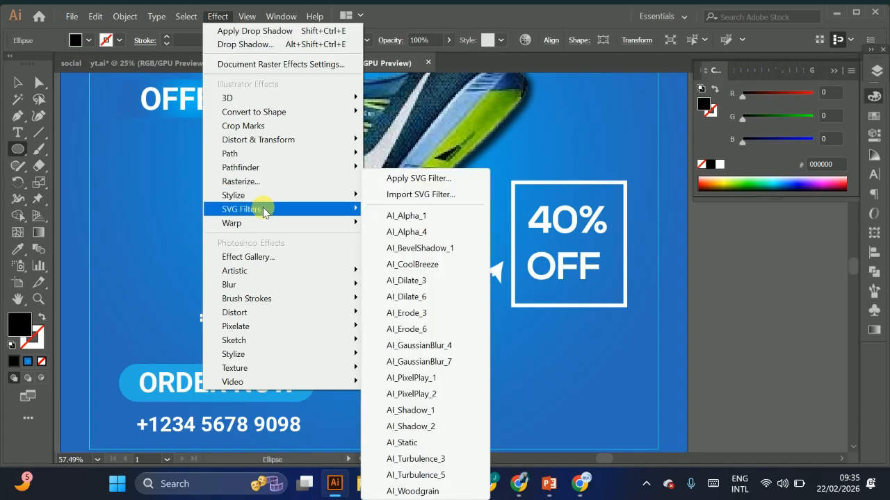
mouse_move(289, 292)
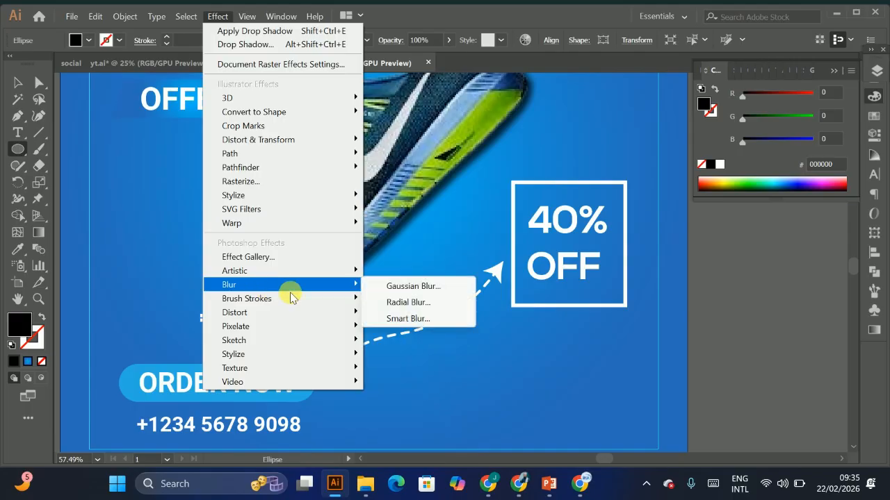
left_click(408, 288)
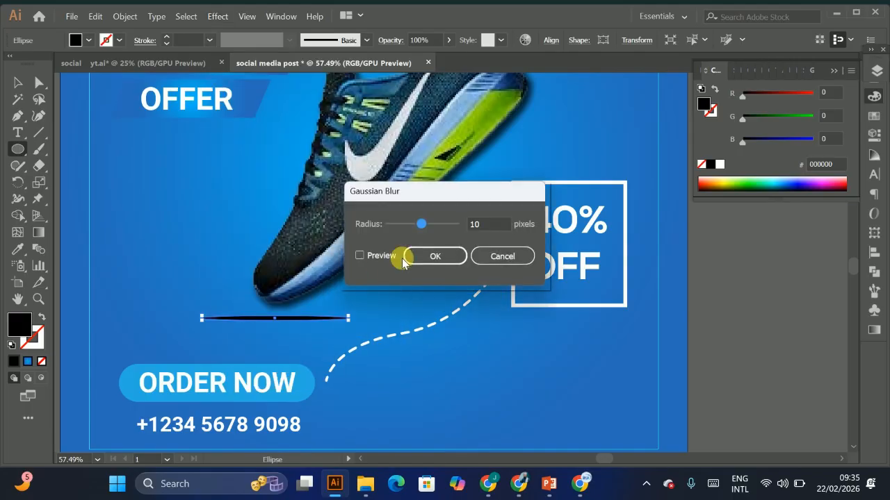
left_click(359, 257)
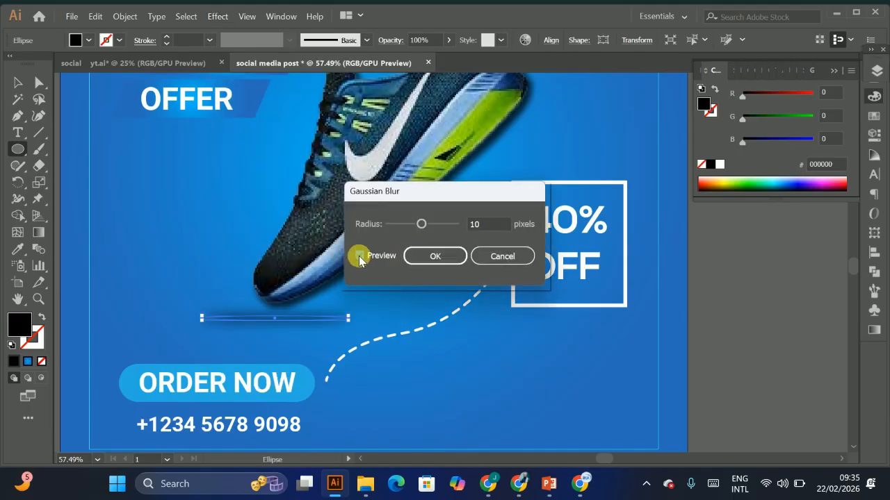
left_click(421, 257)
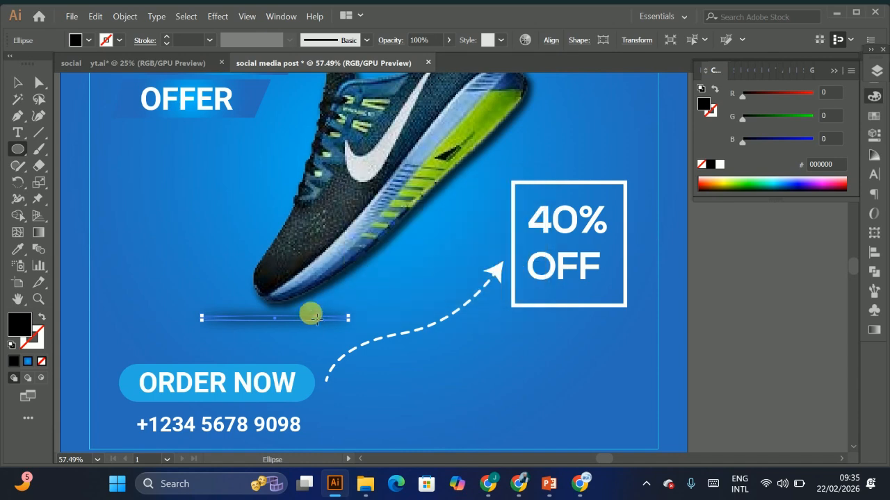
Step: Select the whole post artwork on the artboard as one group
left_click(18, 80)
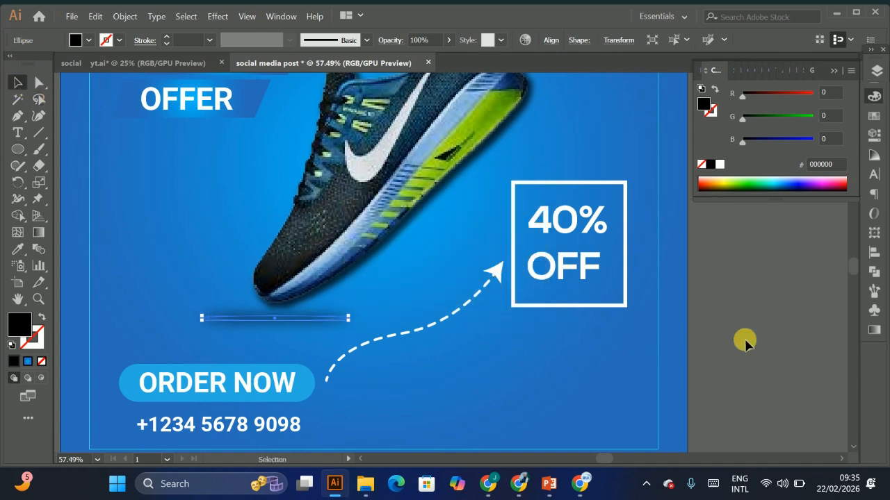
left_click(728, 306)
scroll(514, 237, "down", 6)
left_click_drag(512, 237, 540, 246)
scroll(487, 248, "down", 3)
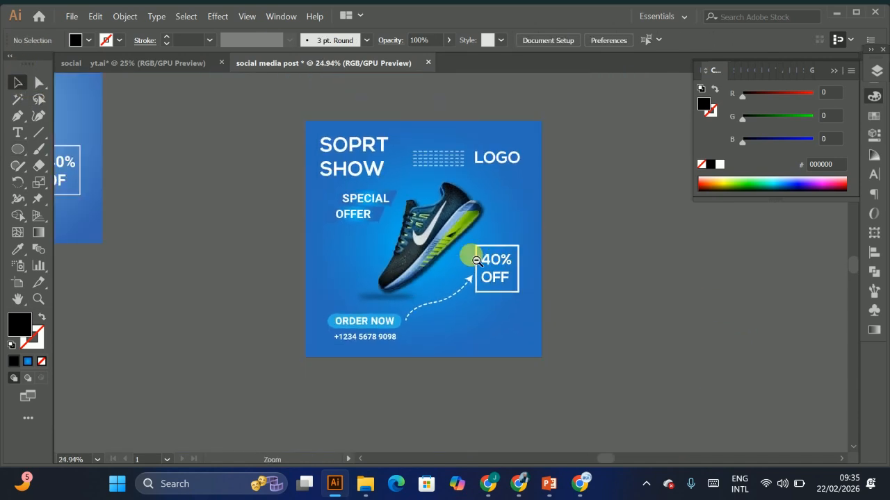
scroll(430, 242, "up", 2)
key("ctrl+a")
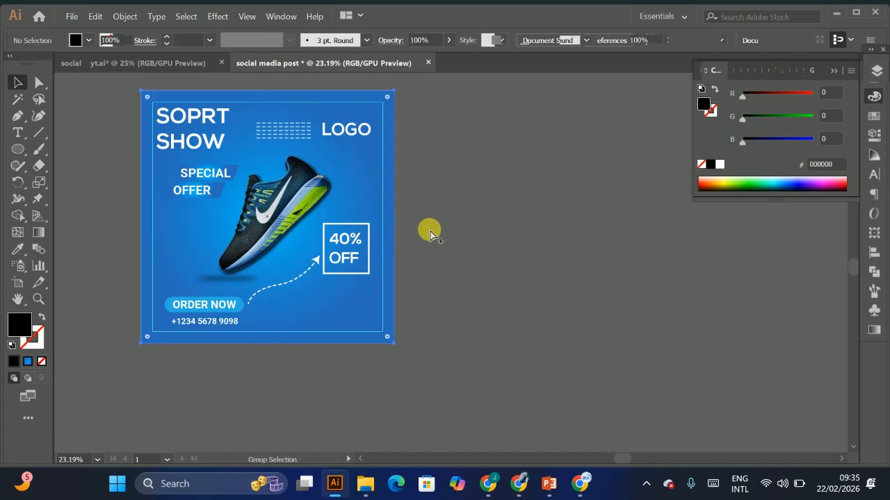
scroll(431, 224, "down", 2)
left_click_drag(342, 140, 289, 160)
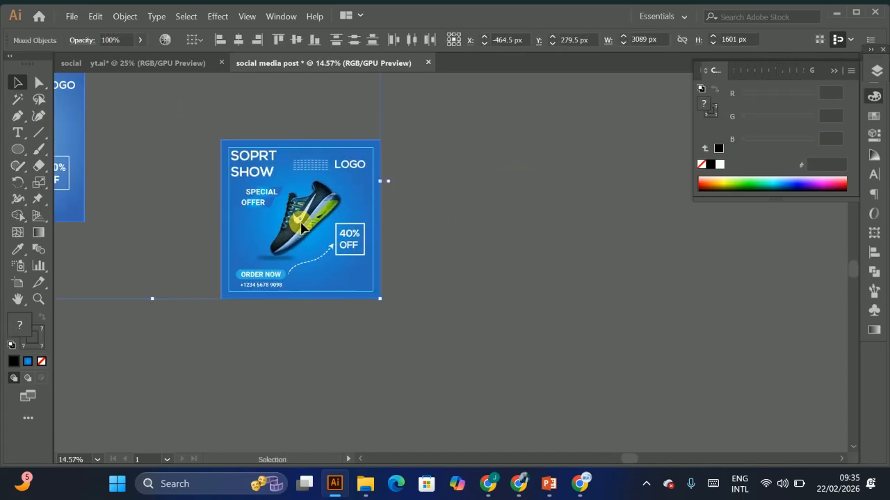
left_click(530, 238)
left_click_drag(220, 145, 403, 335)
key("a")
left_click_drag(445, 271, 370, 298)
Step: Draw a large rectangle beside the post with the Rectangle tool
right_click(20, 149)
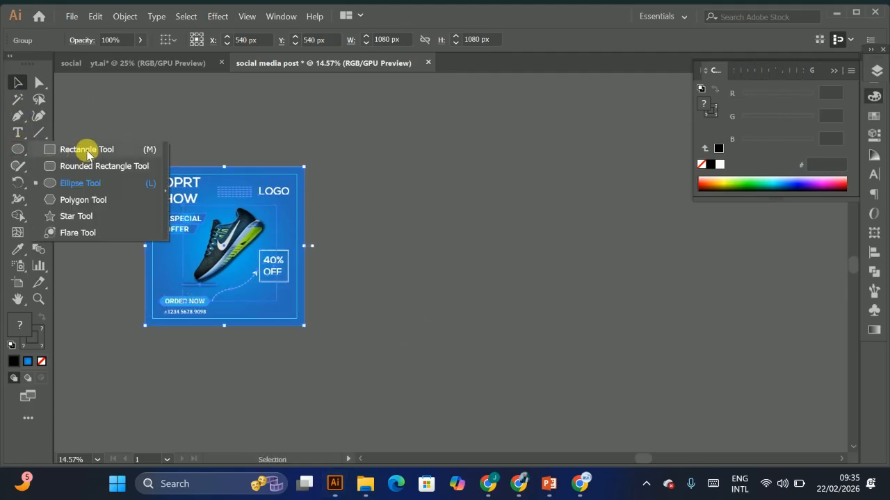
left_click(87, 149)
left_click_drag(399, 110, 722, 415)
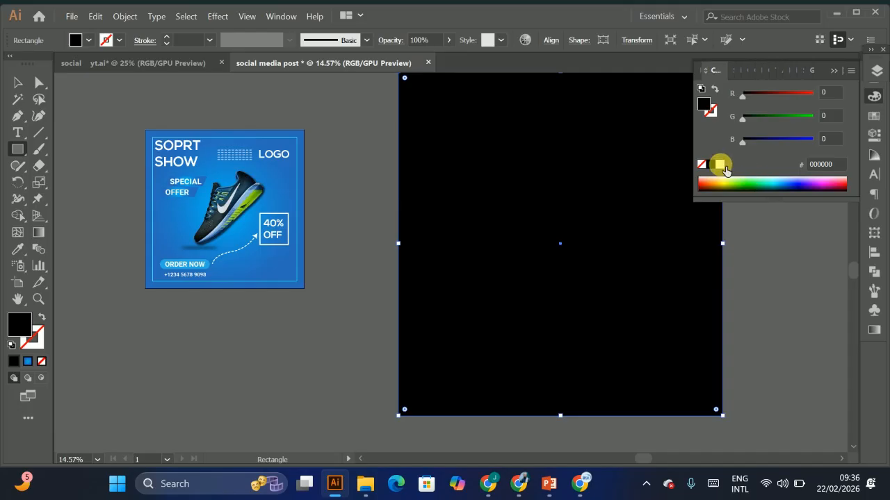
Step: Try filling the rectangle with pale yellow and a colour sampled with the Eyedropper
left_click(720, 164)
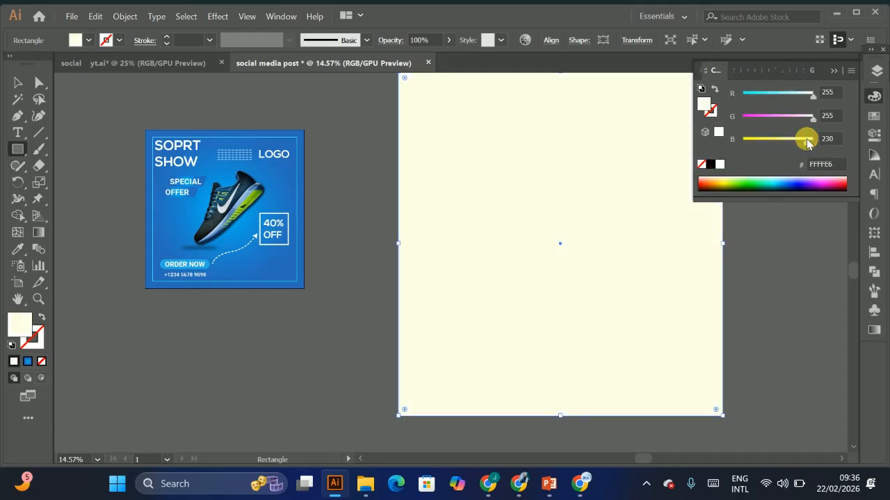
left_click(17, 248)
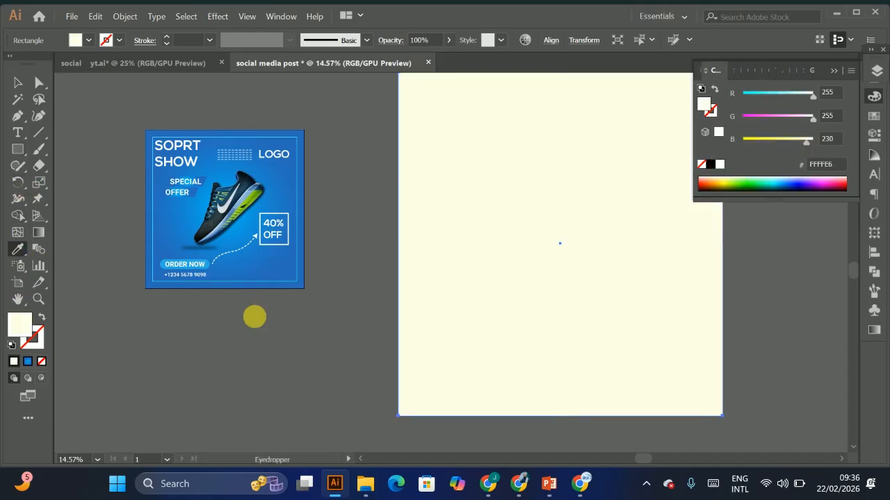
left_click(289, 331)
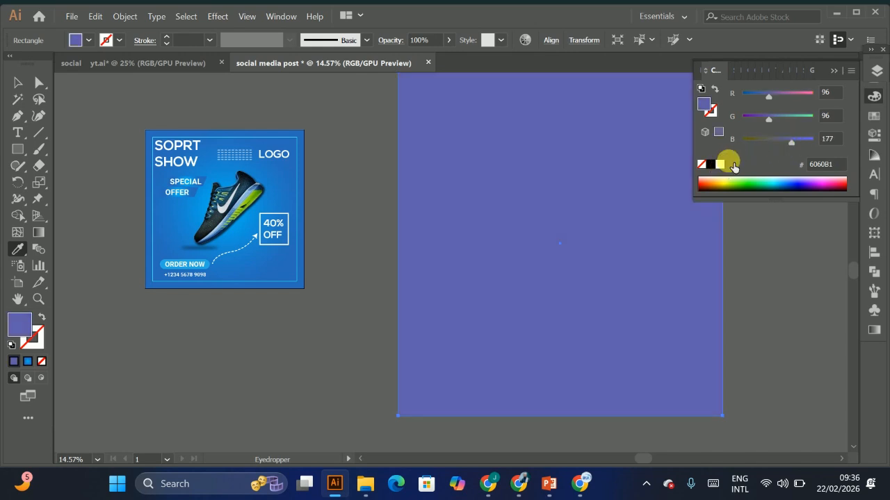
left_click(722, 164)
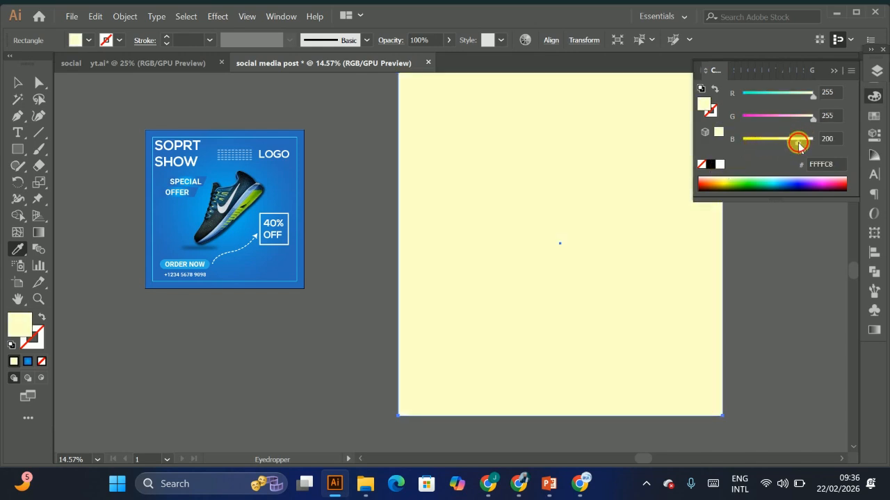
Step: Move the post group onto the upper part of the new rectangle
left_click(17, 82)
left_click(230, 227)
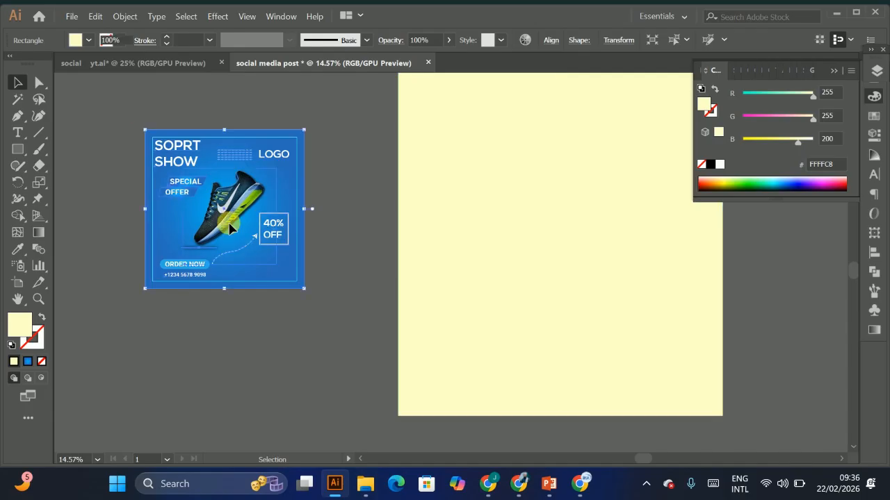
left_click_drag(230, 228, 535, 193)
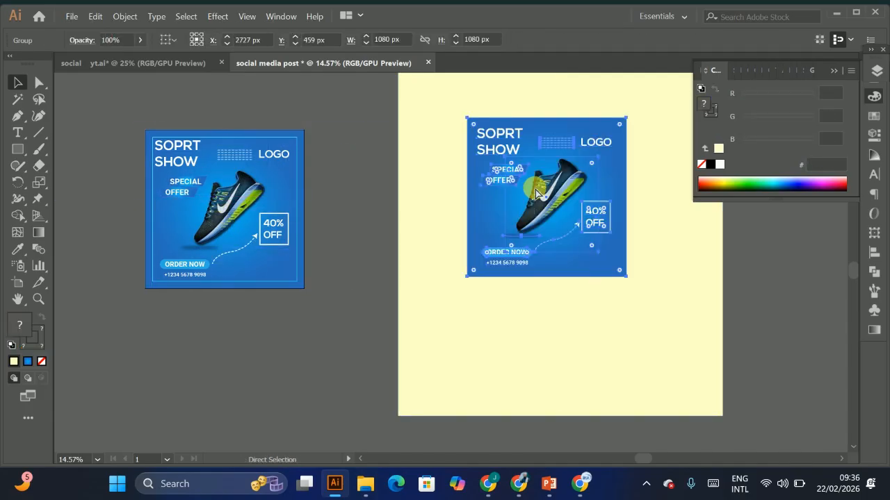
Step: Fill the large rectangle with dark purple 290038
left_click(678, 276)
left_click(799, 183)
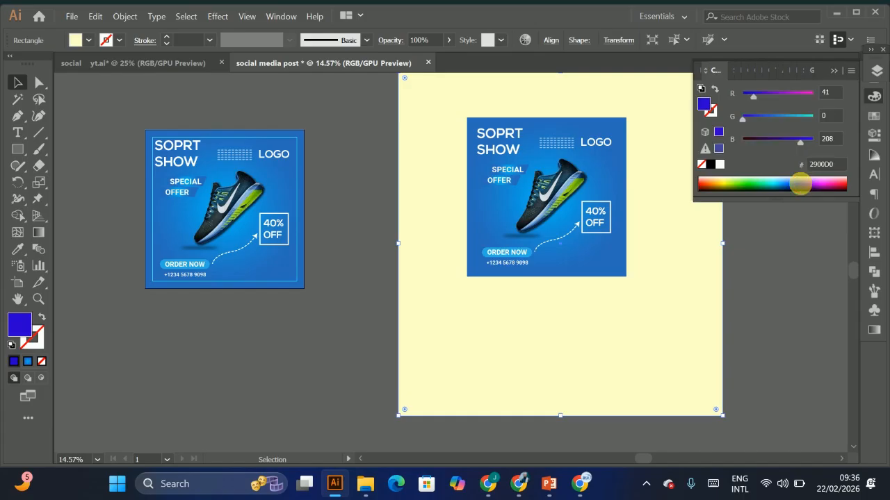
left_click_drag(811, 139, 767, 142)
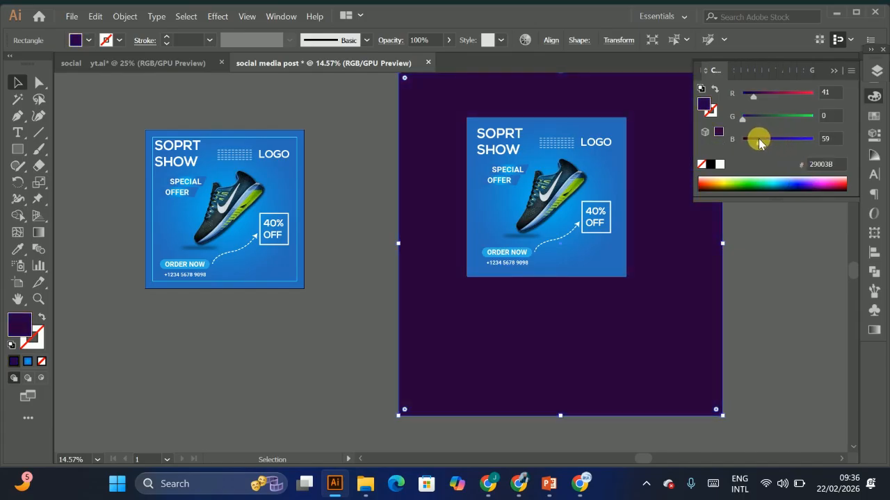
Step: Try exporting the post as a JPEG named social media post using artboards
scroll(466, 182, "up", 4)
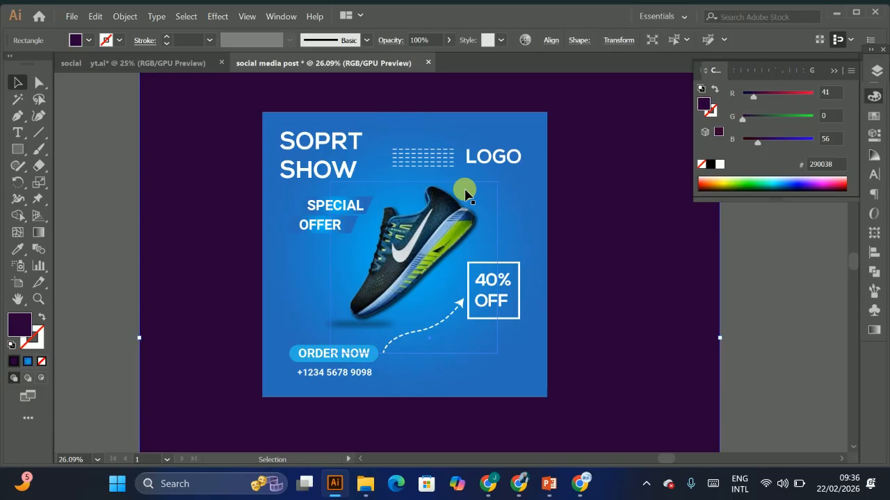
scroll(486, 245, "up", 2)
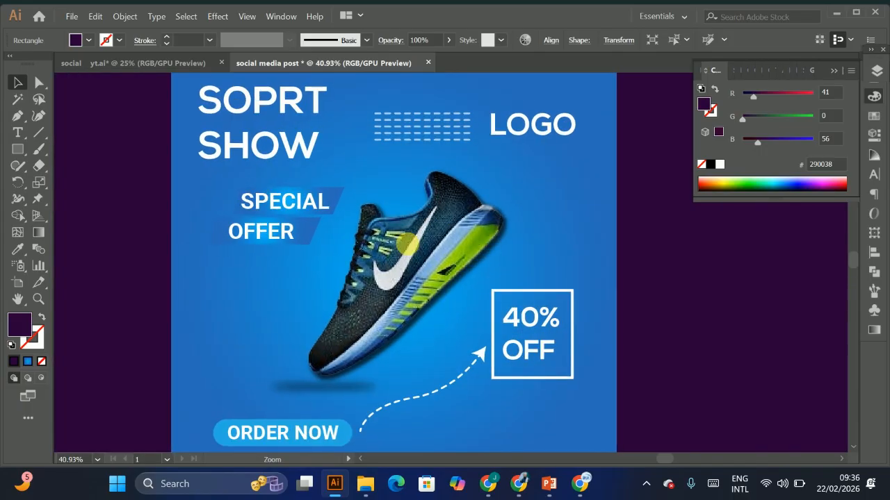
scroll(443, 251, "down", 1)
scroll(443, 251, "down", 2)
scroll(460, 160, "down", 5)
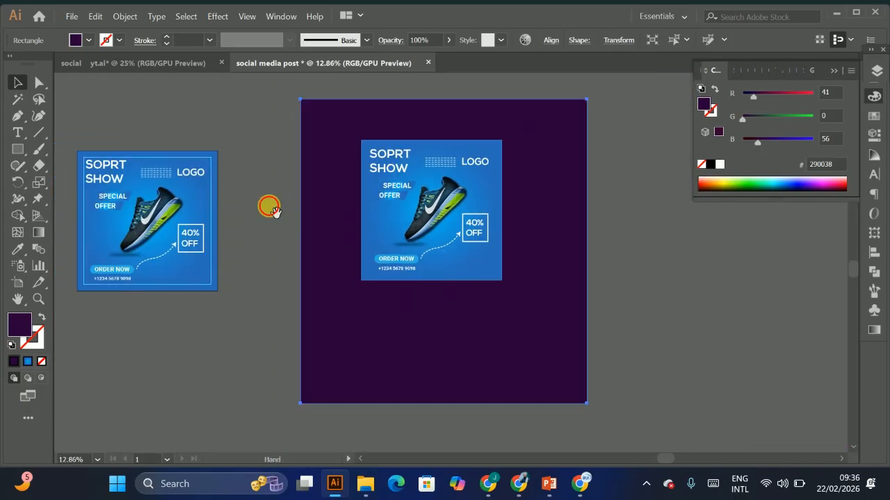
left_click_drag(270, 206, 519, 204)
left_click(71, 16)
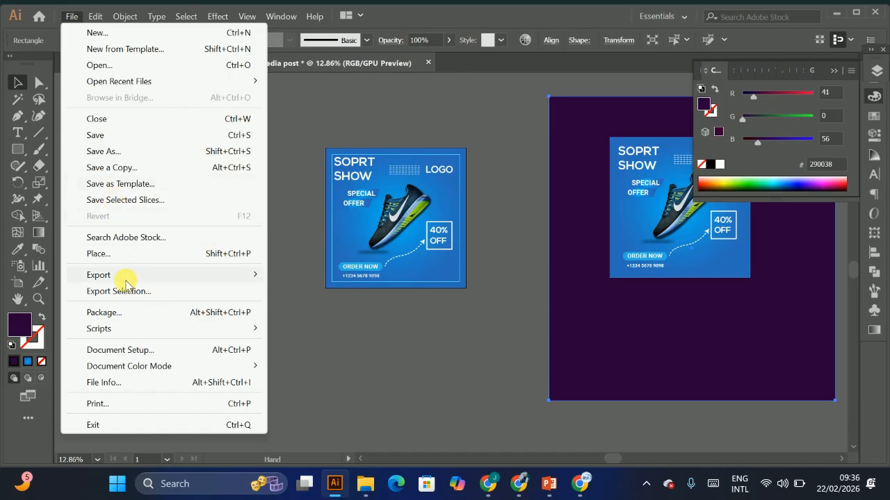
mouse_move(123, 277)
left_click(312, 291)
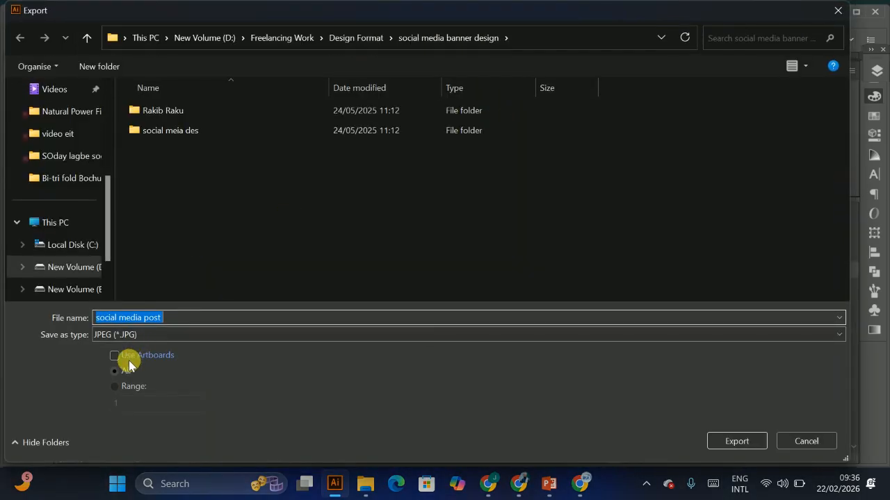
left_click(128, 358)
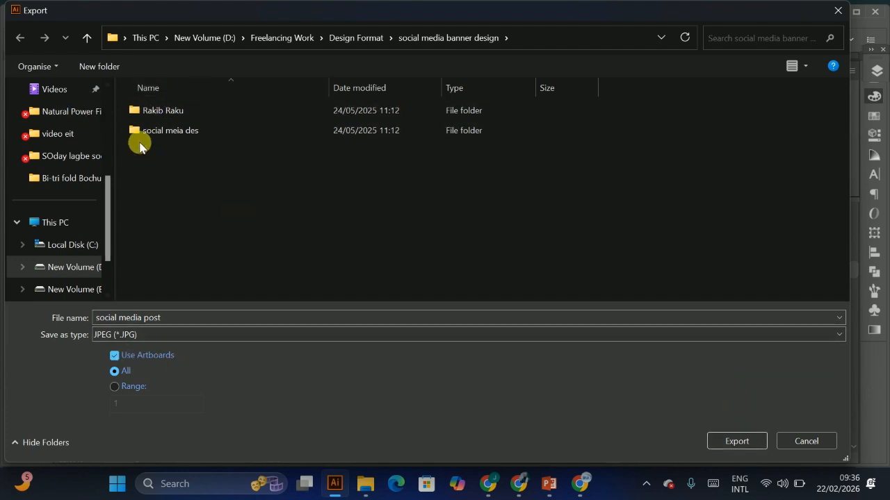
left_click(803, 441)
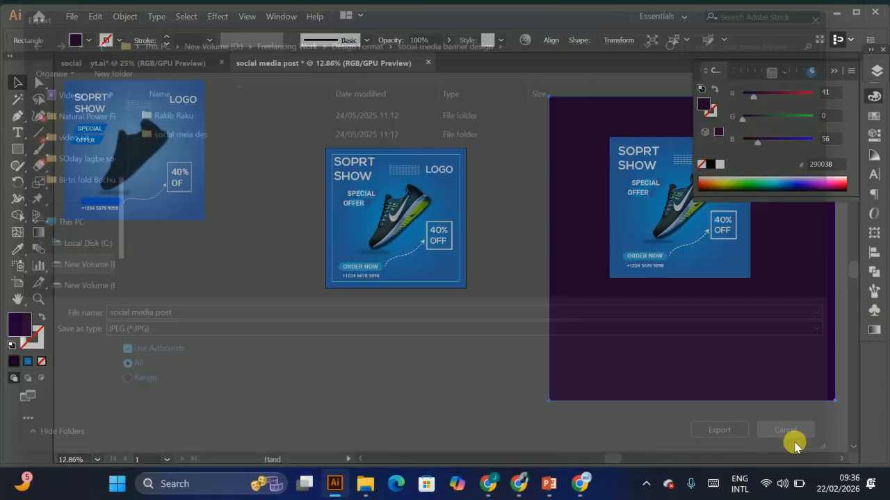
Step: Try saving the document as an Adobe Illustrator file named social media post
left_click(72, 16)
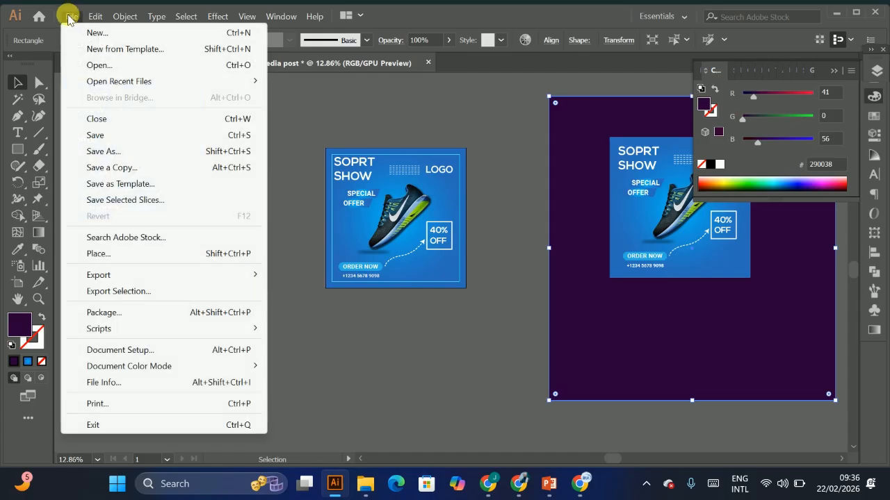
left_click(95, 151)
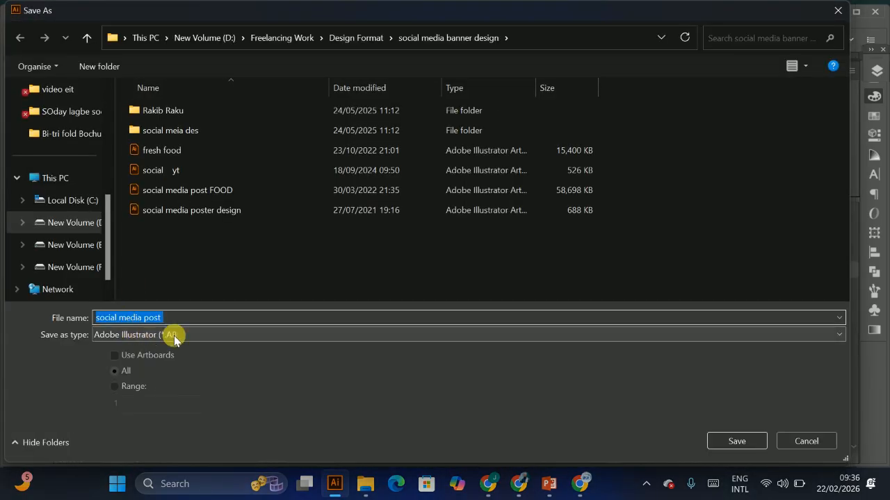
left_click(167, 334)
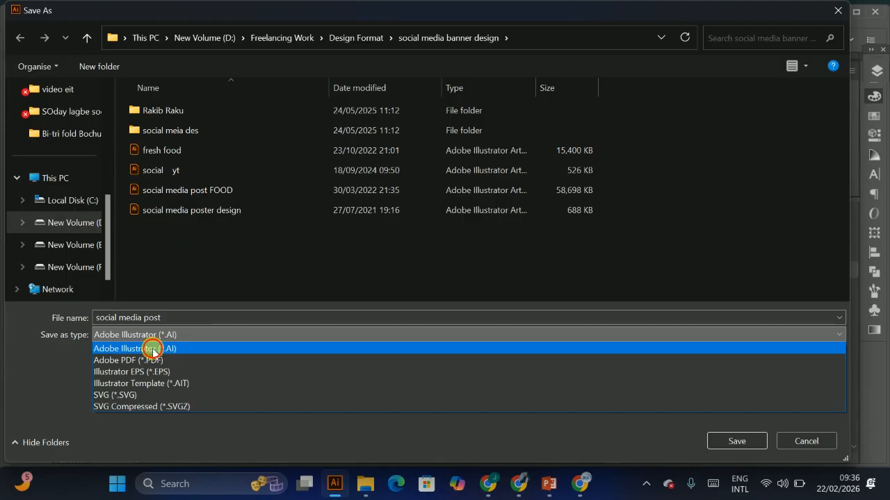
left_click(153, 349)
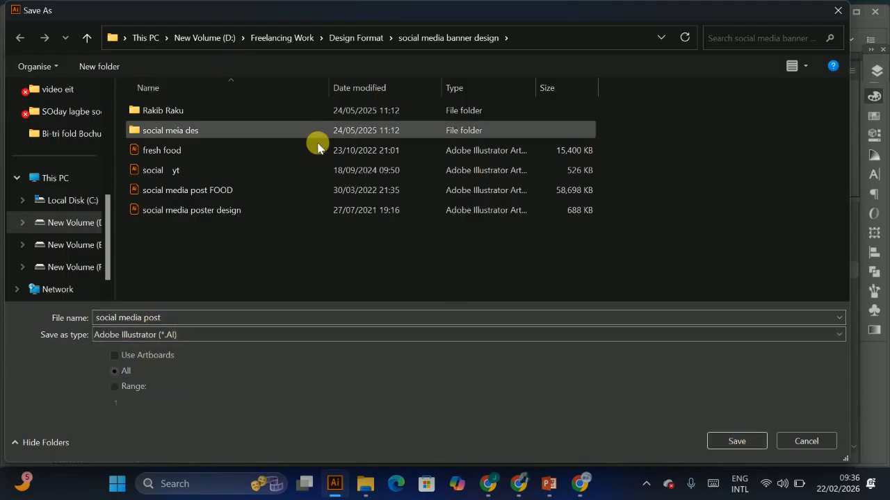
left_click(806, 442)
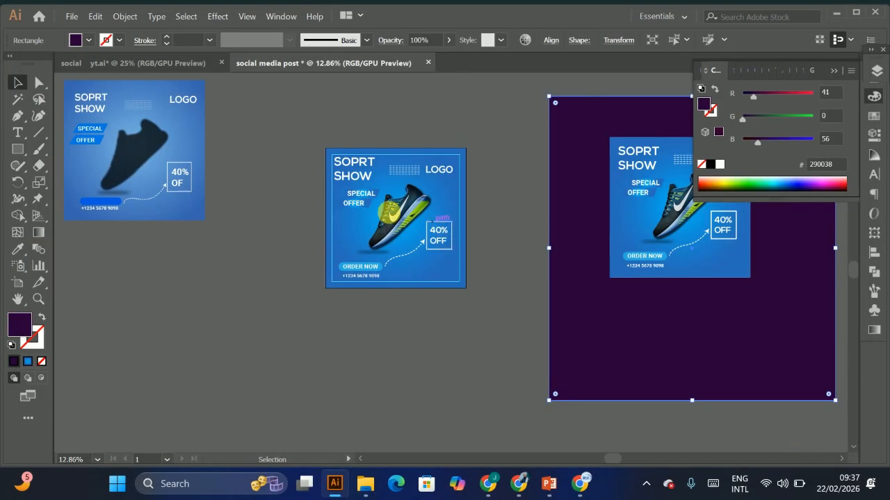
left_click(419, 327)
left_click_drag(570, 229, 352, 234)
left_click_drag(315, 192, 374, 225)
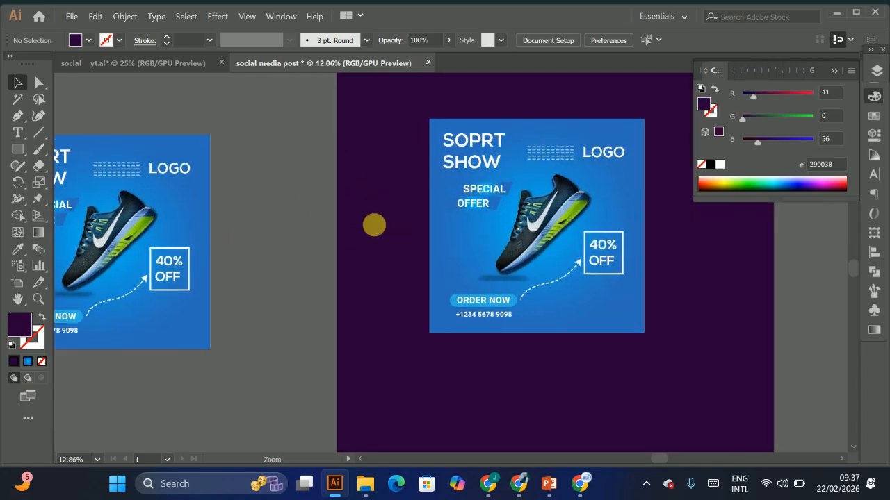
left_click_drag(518, 245, 411, 217)
left_click_drag(381, 178, 438, 196)
left_click_drag(528, 204, 481, 259)
left_click_drag(345, 236, 486, 186)
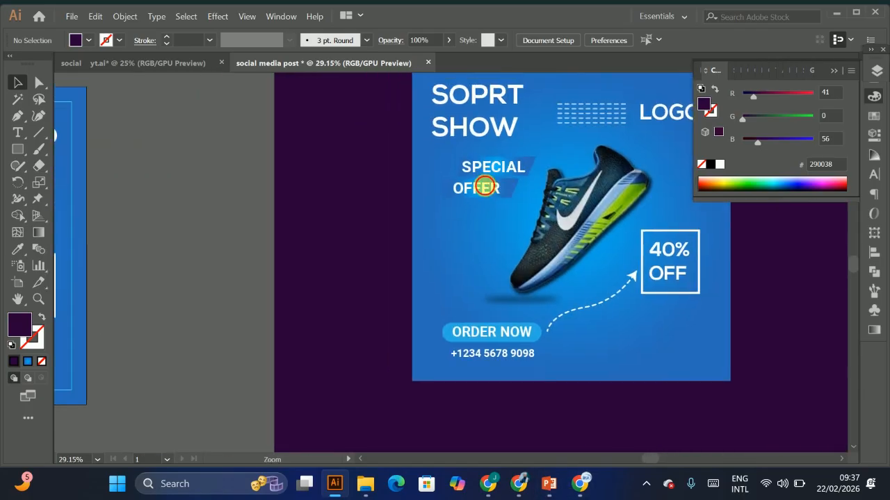
Step: Zoom out to view the finished sneaker post on the canvas
left_click_drag(575, 215, 595, 241)
left_click_drag(290, 194, 366, 223)
left_click_drag(521, 241, 495, 242)
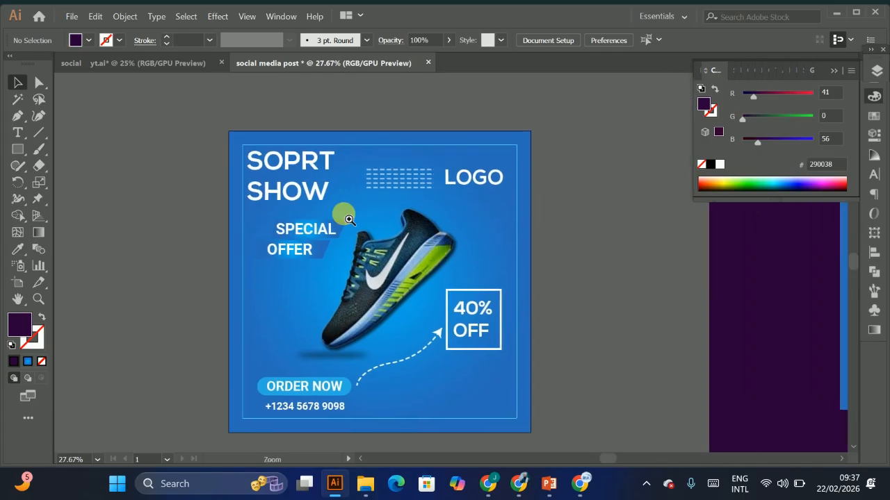
left_click_drag(347, 220, 419, 233)
left_click_drag(351, 220, 331, 212)
left_click_drag(240, 228, 494, 419)
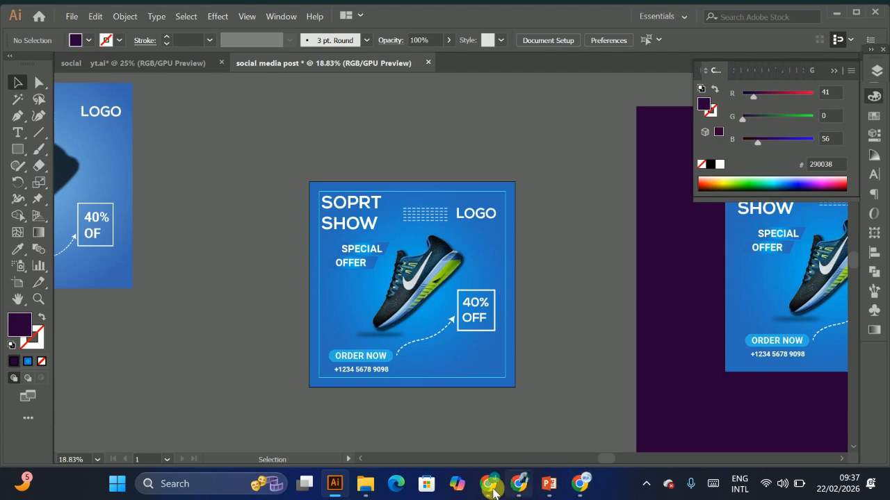
Step: Switch to the browser and browse the Google image results for social media post design examples
left_click(491, 487)
left_click(577, 484)
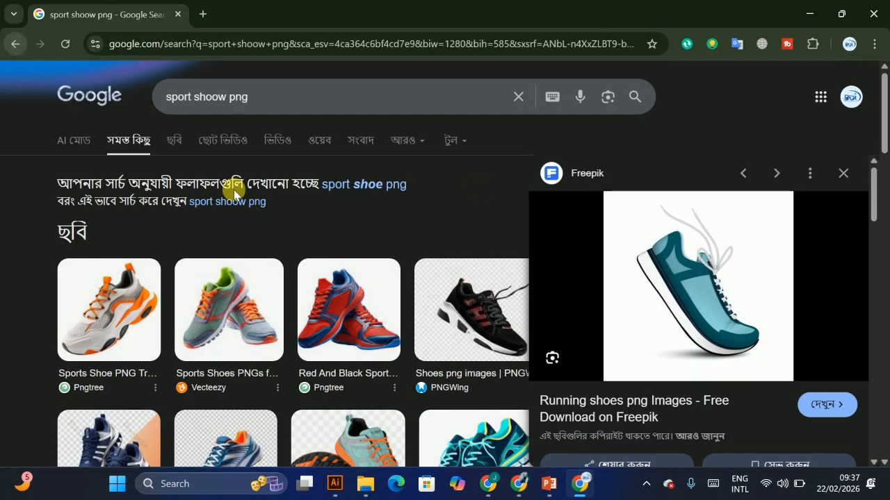
left_click(518, 485)
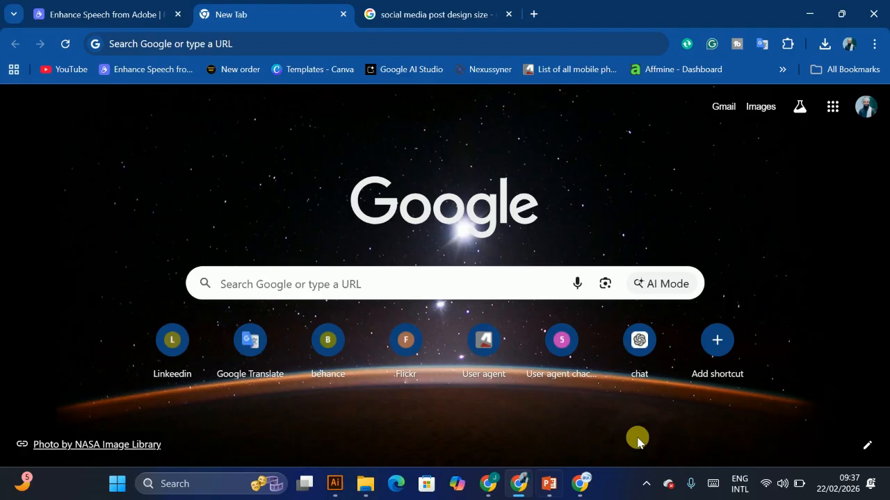
left_click(407, 4)
scroll(3, 188, "up", 3)
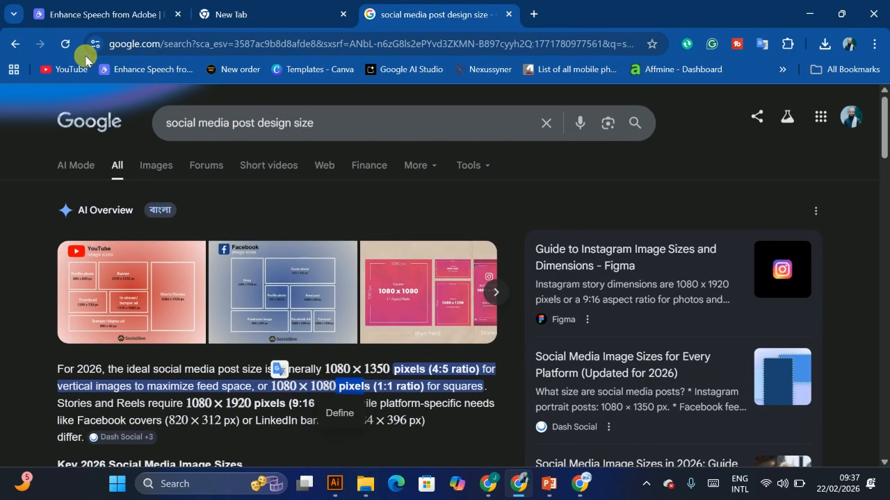
left_click(16, 46)
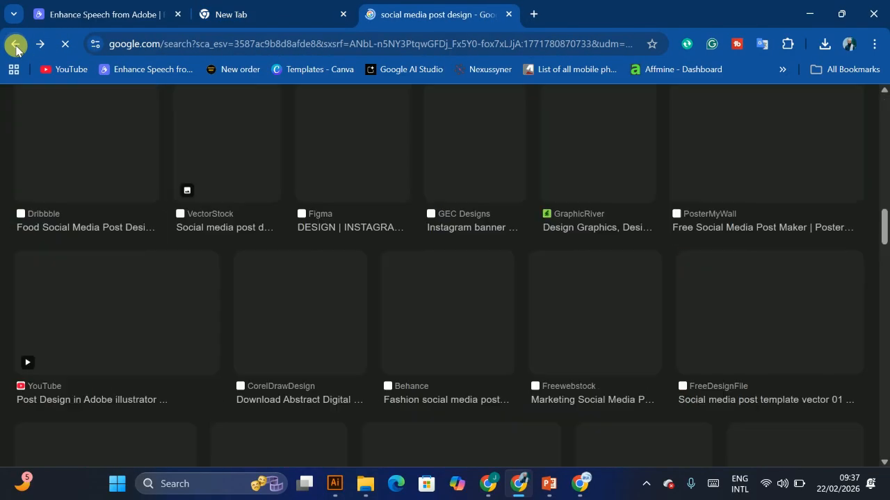
scroll(371, 304, "up", 7)
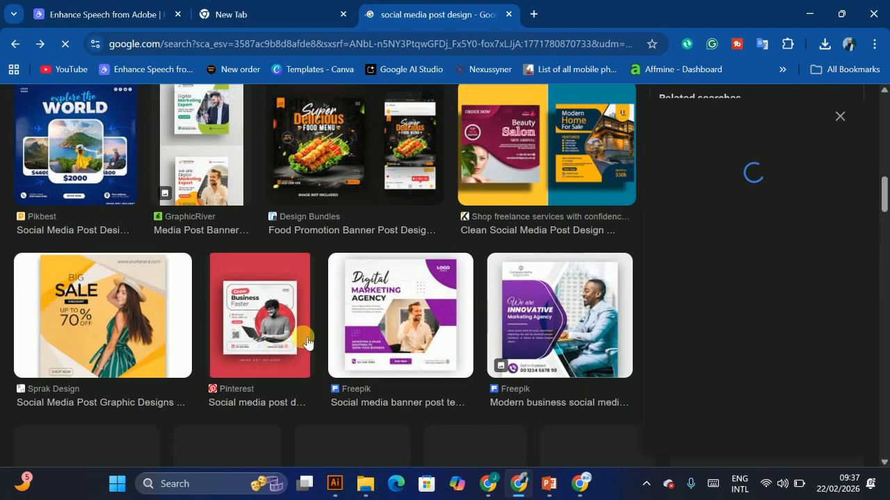
scroll(437, 385, "down", 3)
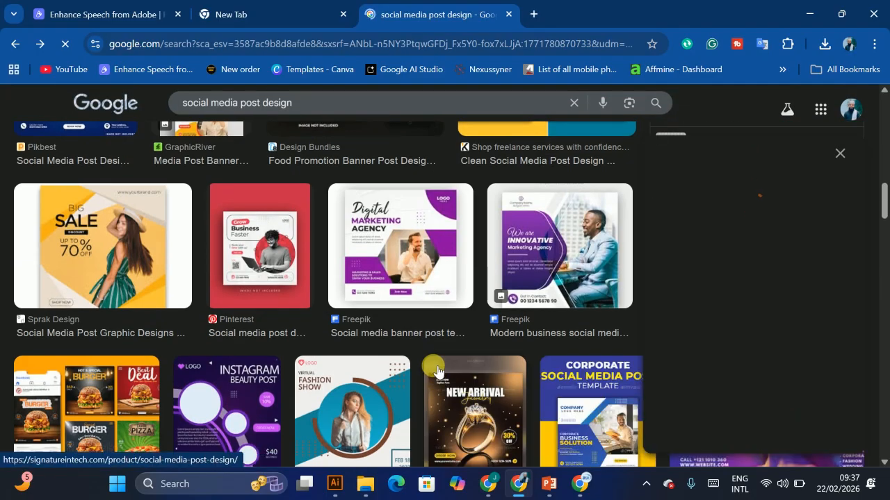
scroll(241, 256, "up", 5)
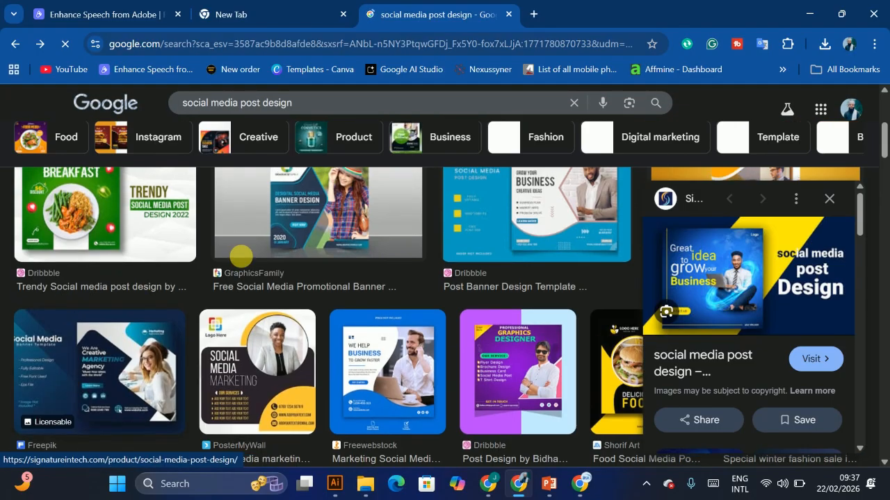
left_click(105, 220)
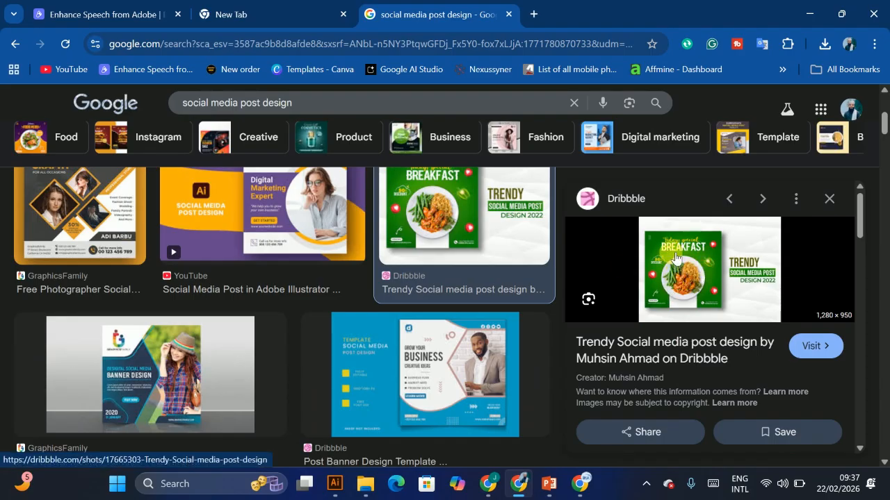
scroll(284, 299, "up", 4)
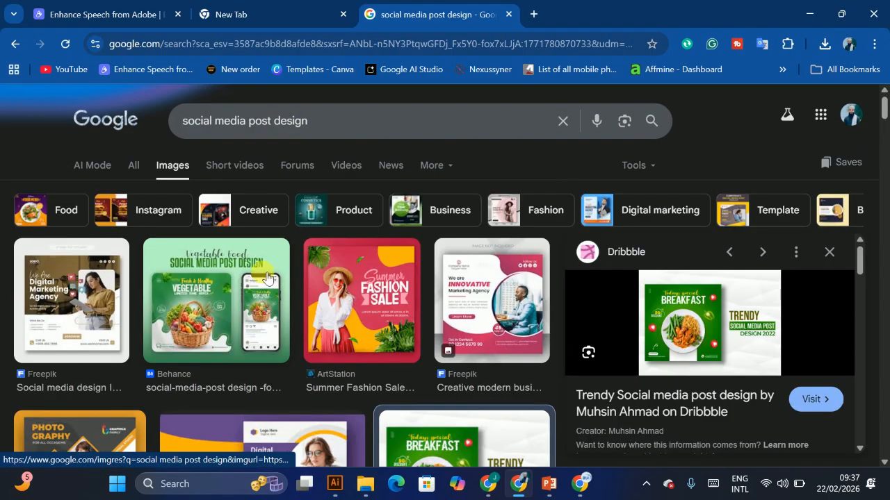
scroll(276, 301, "down", 3)
left_click(271, 261)
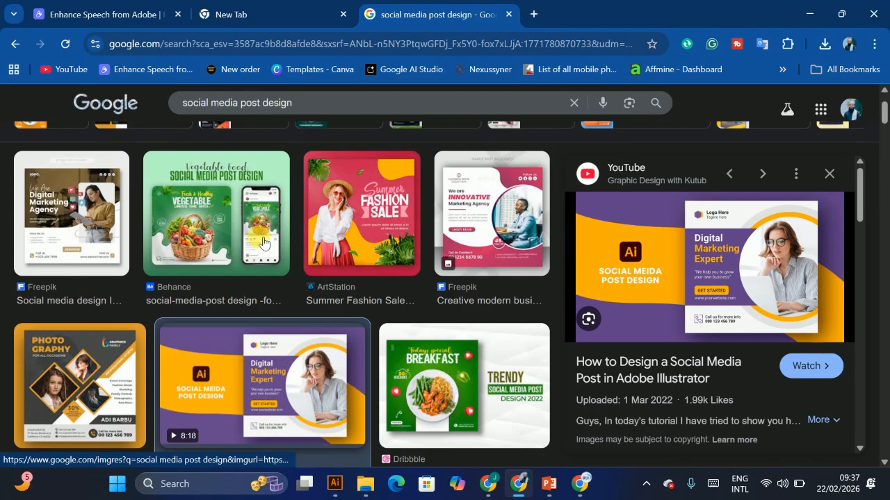
scroll(553, 313, "up", 3)
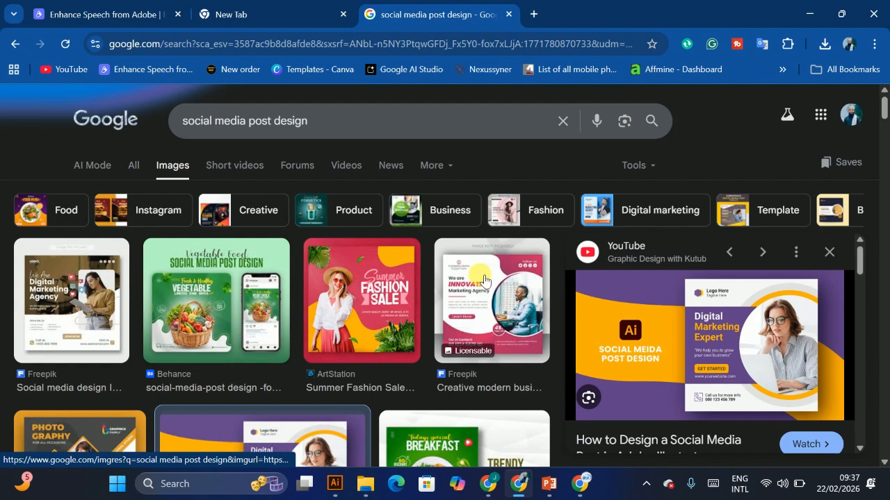
scroll(545, 299, "down", 5)
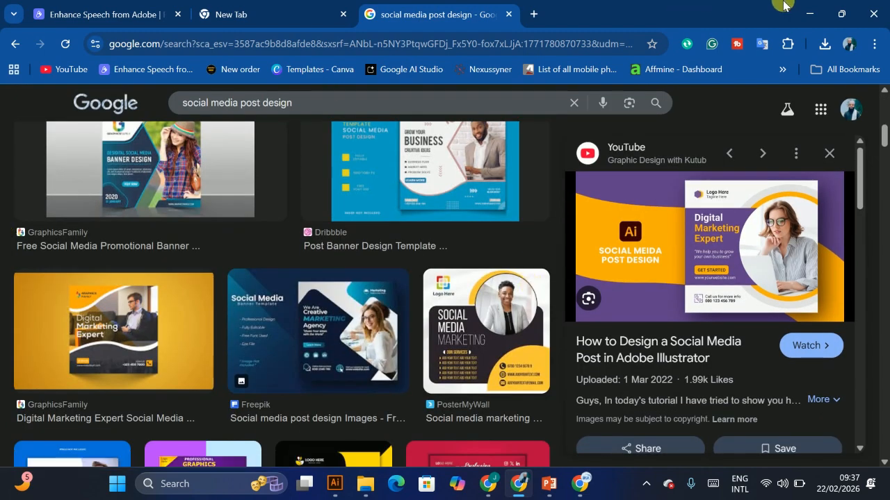
left_click(819, 14)
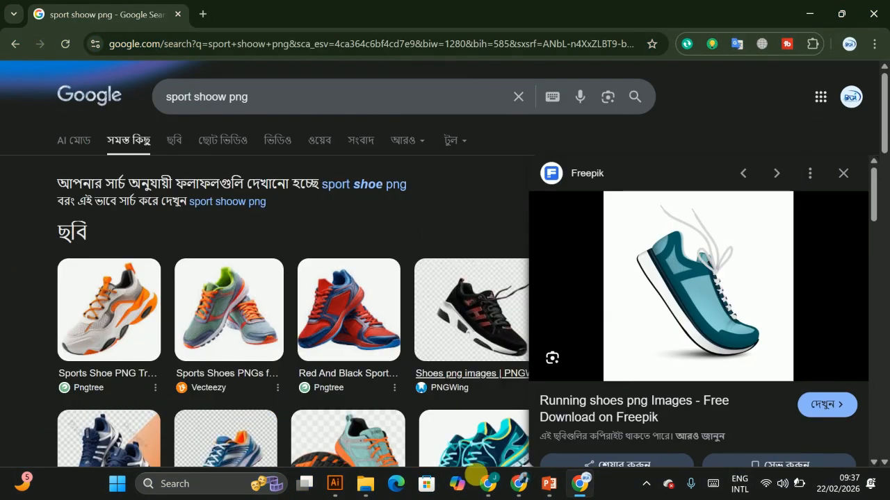
mouse_move(584, 490)
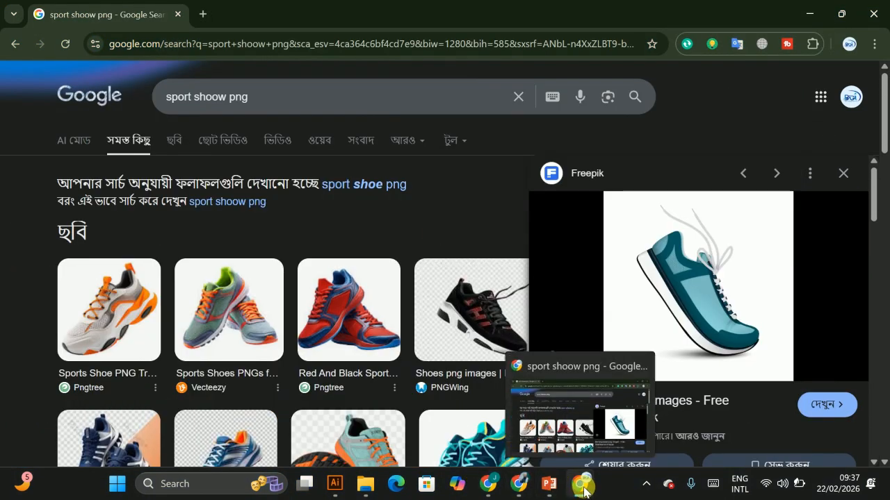